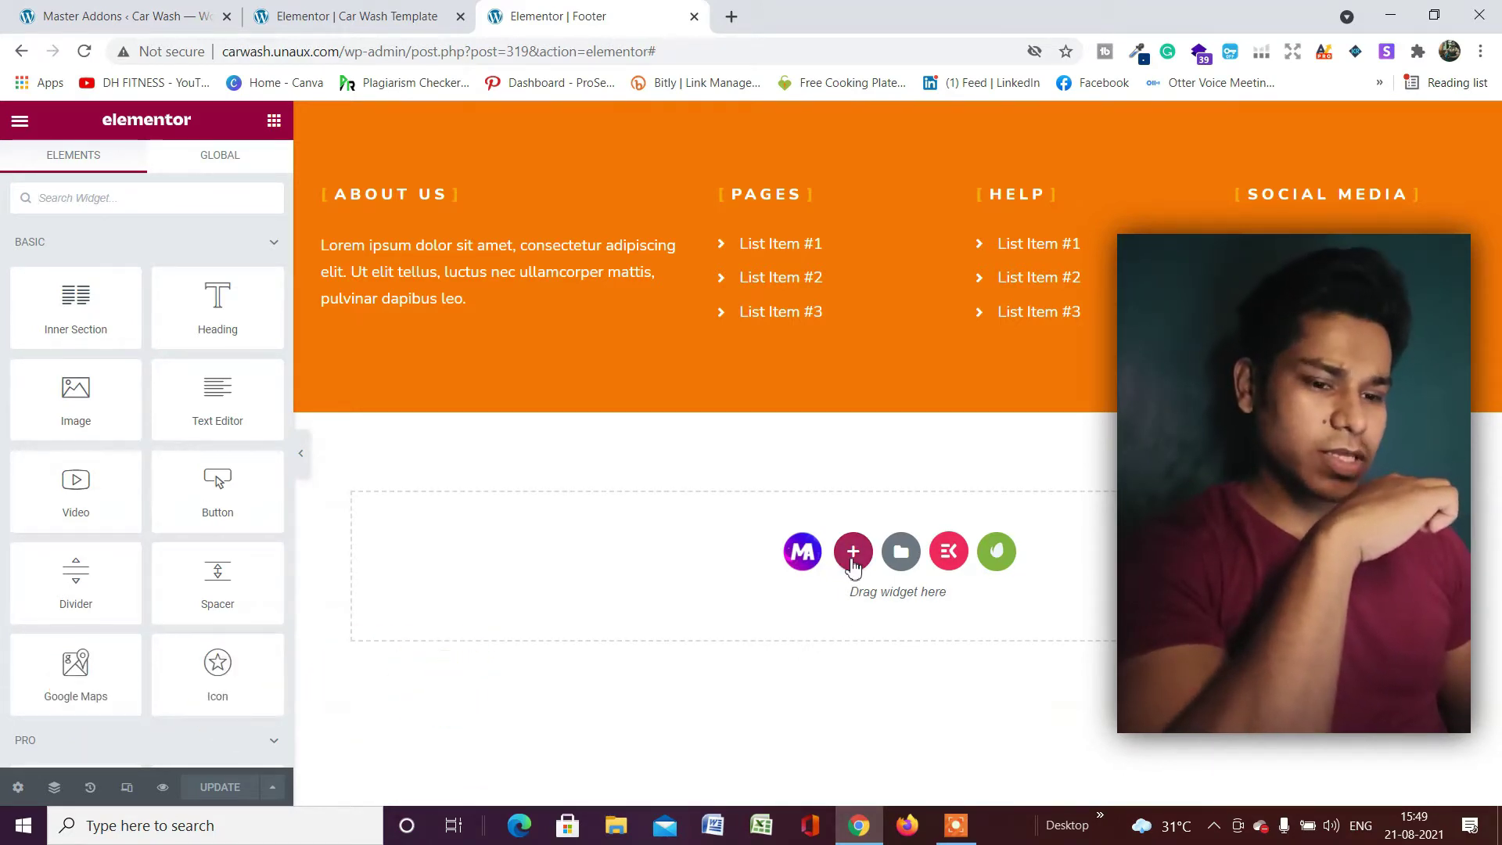
Switch the preview to Mobile and add a single-column section below the orange footer
left_click(128, 787)
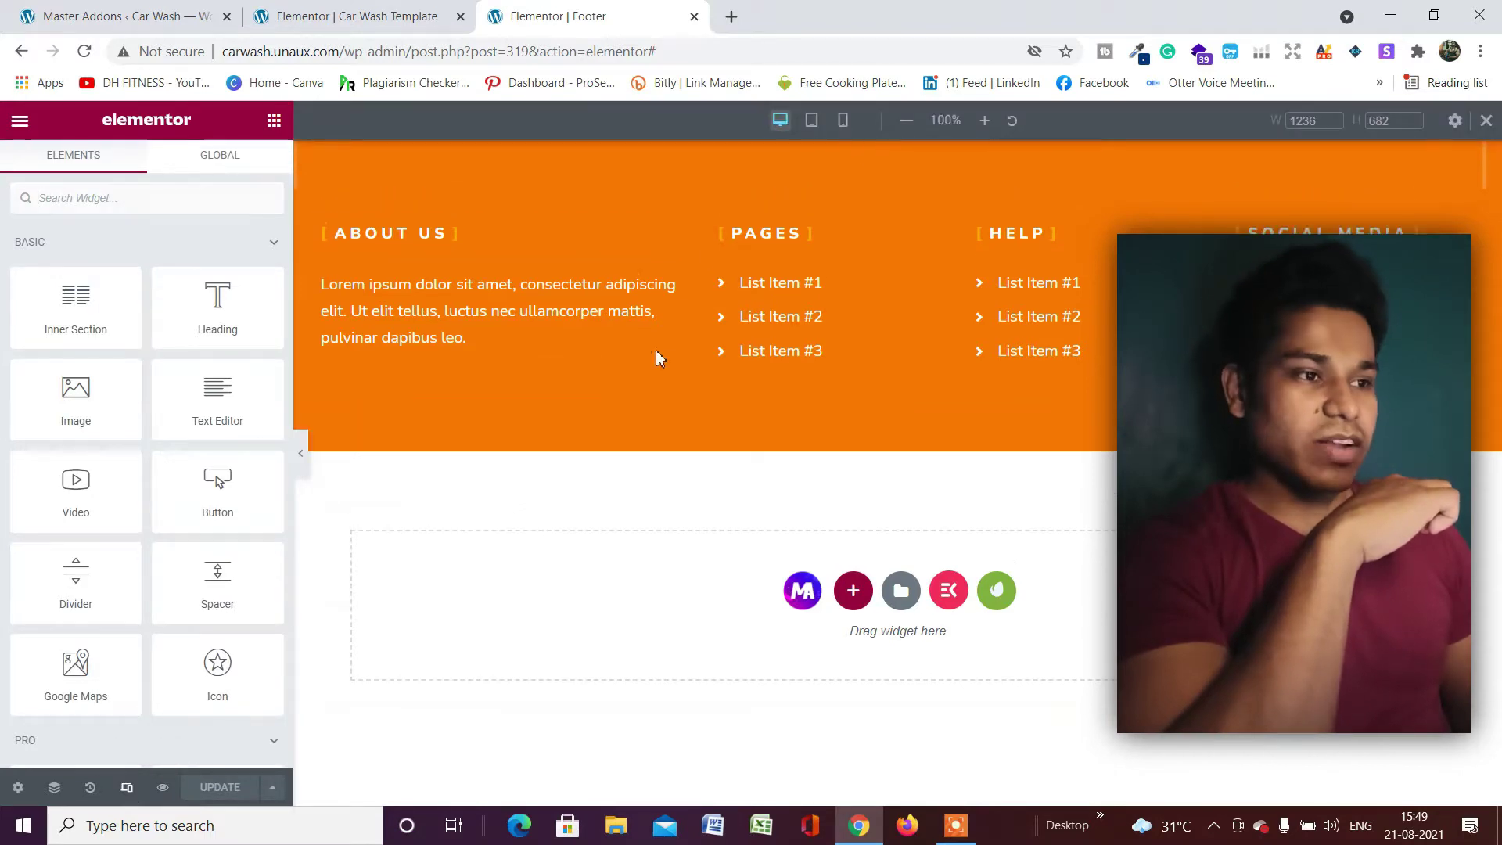
left_click(842, 121)
scroll(849, 560, "down", 3)
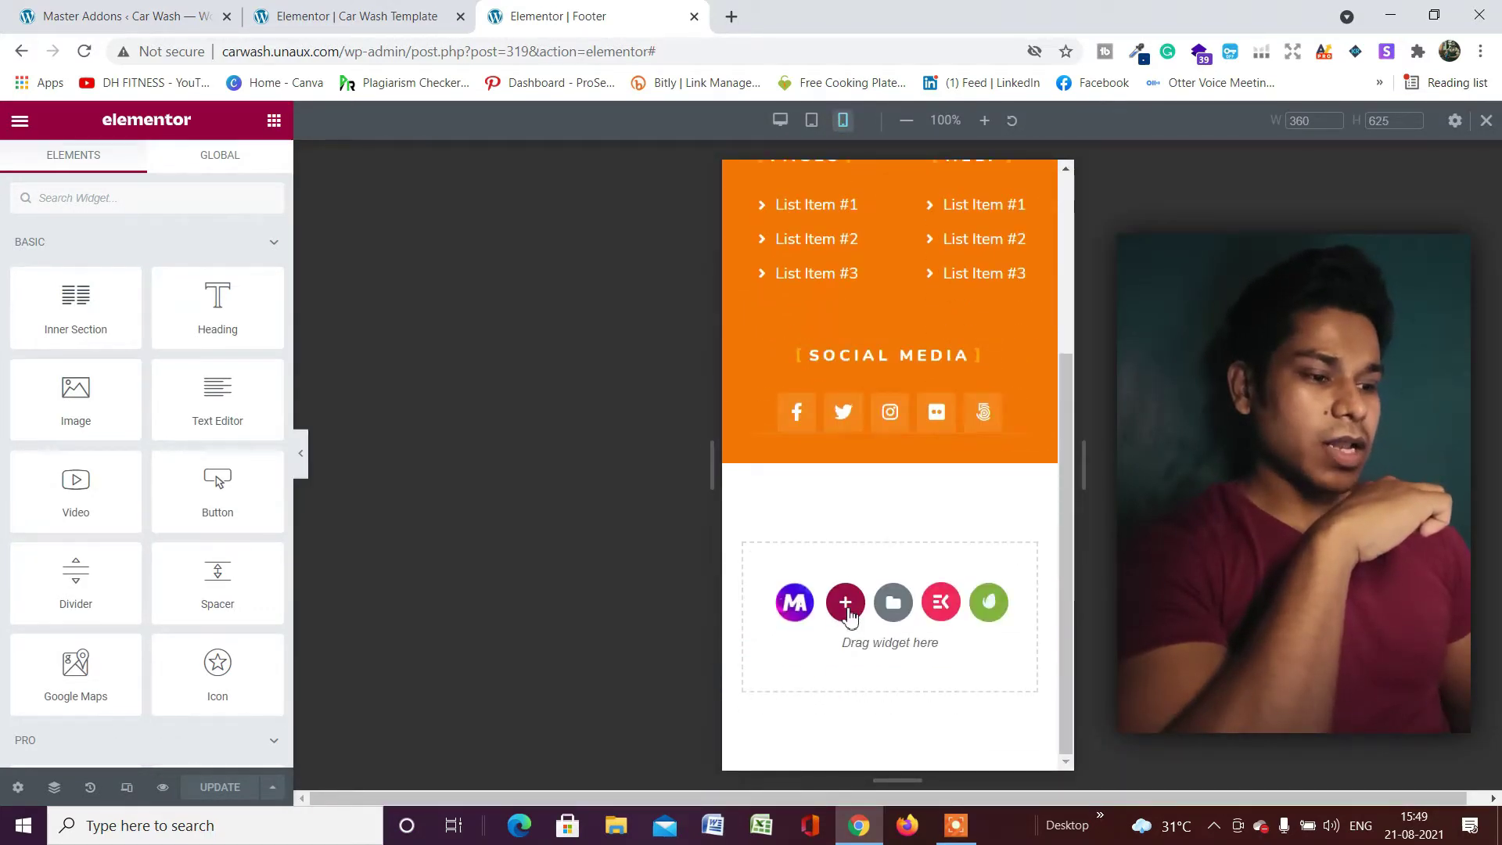
left_click(846, 603)
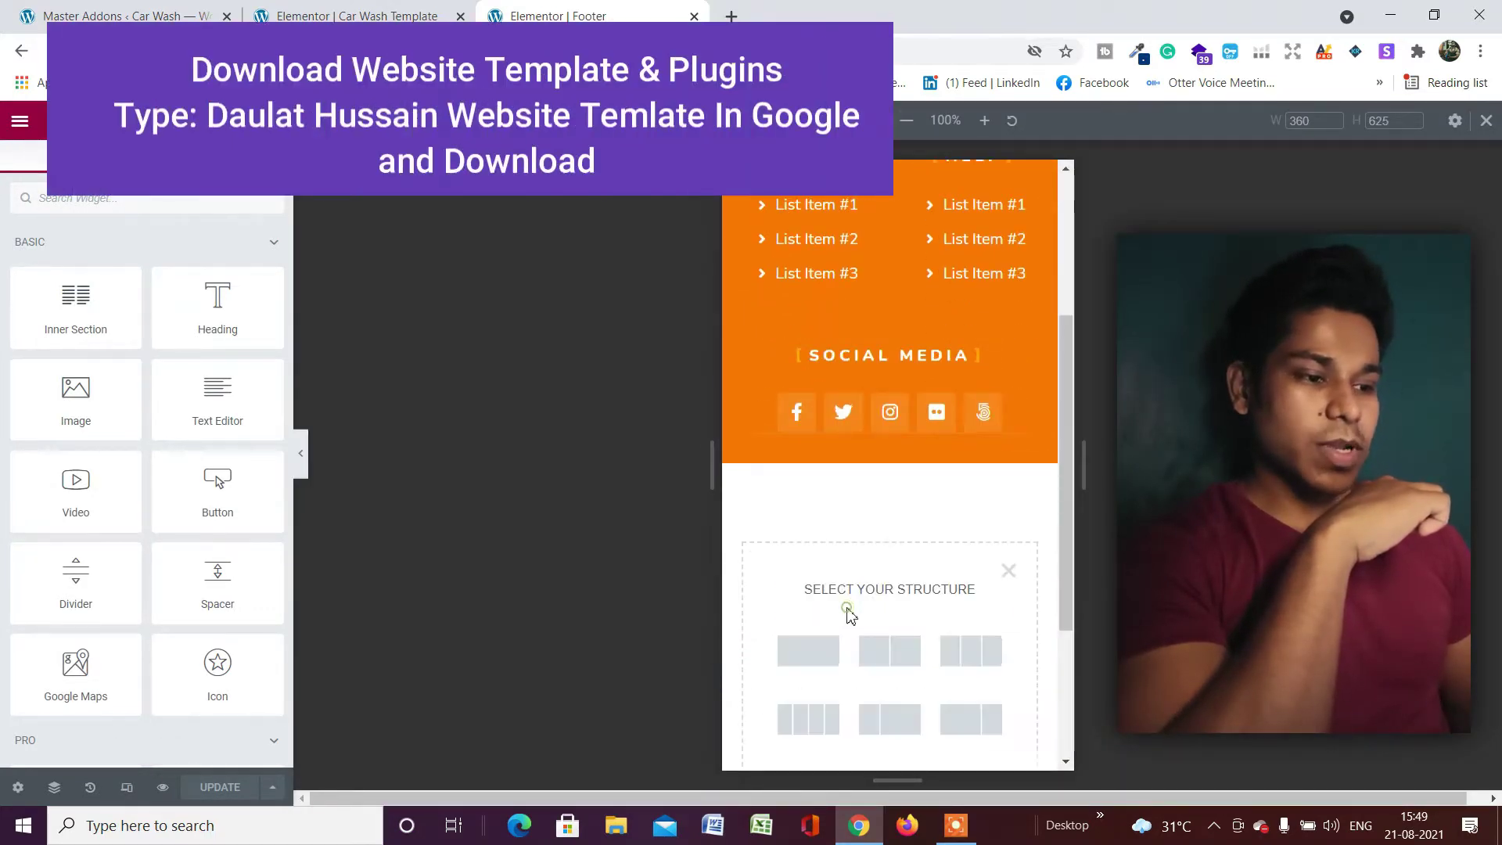
left_click(800, 662)
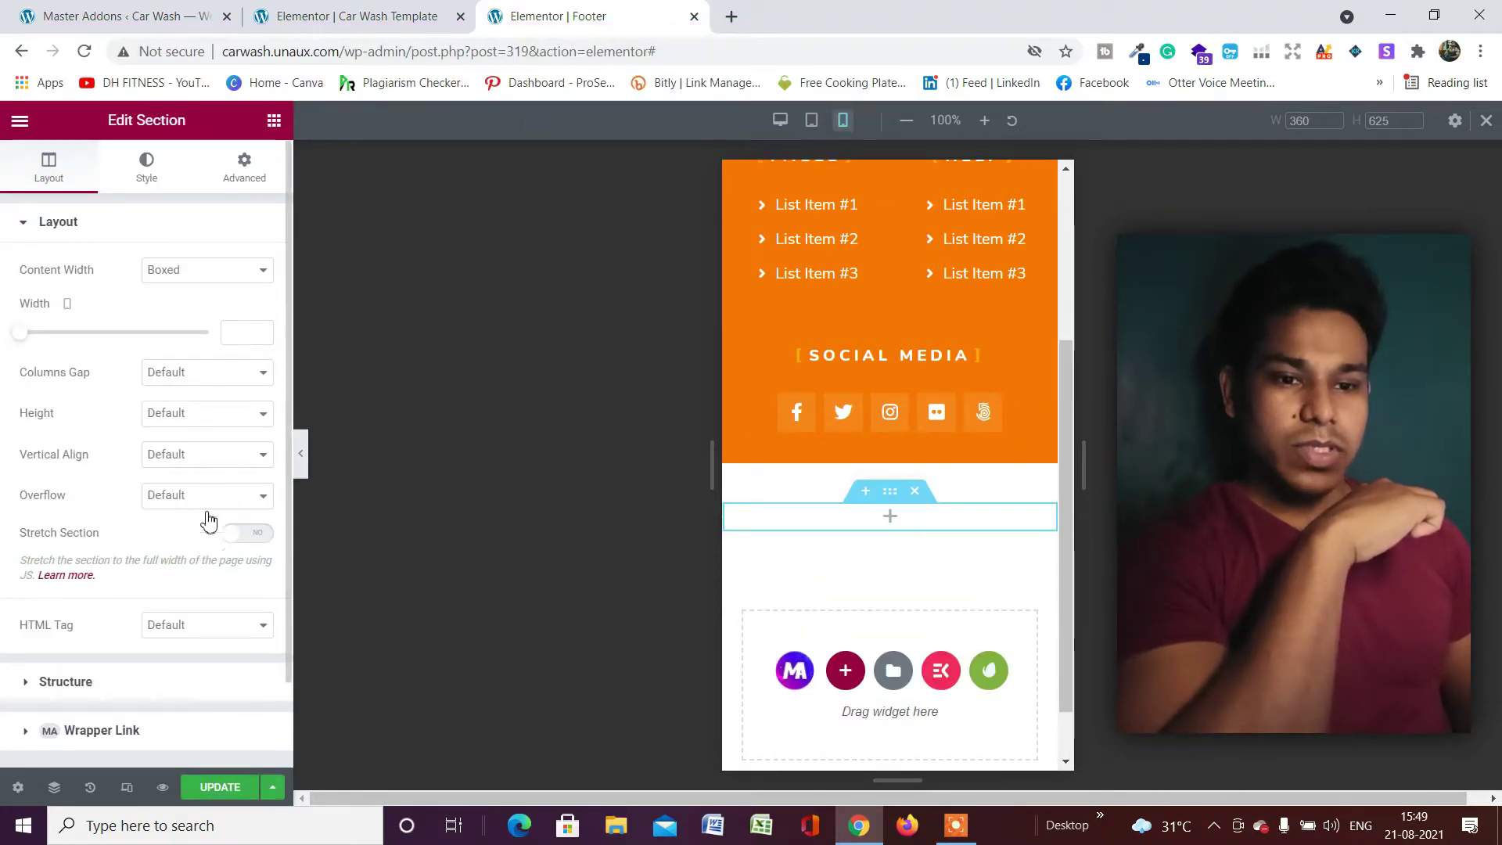
Drop a star Icon widget into the new section and set its primary colour to #FFFFFF
left_click(273, 119)
left_click_drag(218, 667, 796, 556)
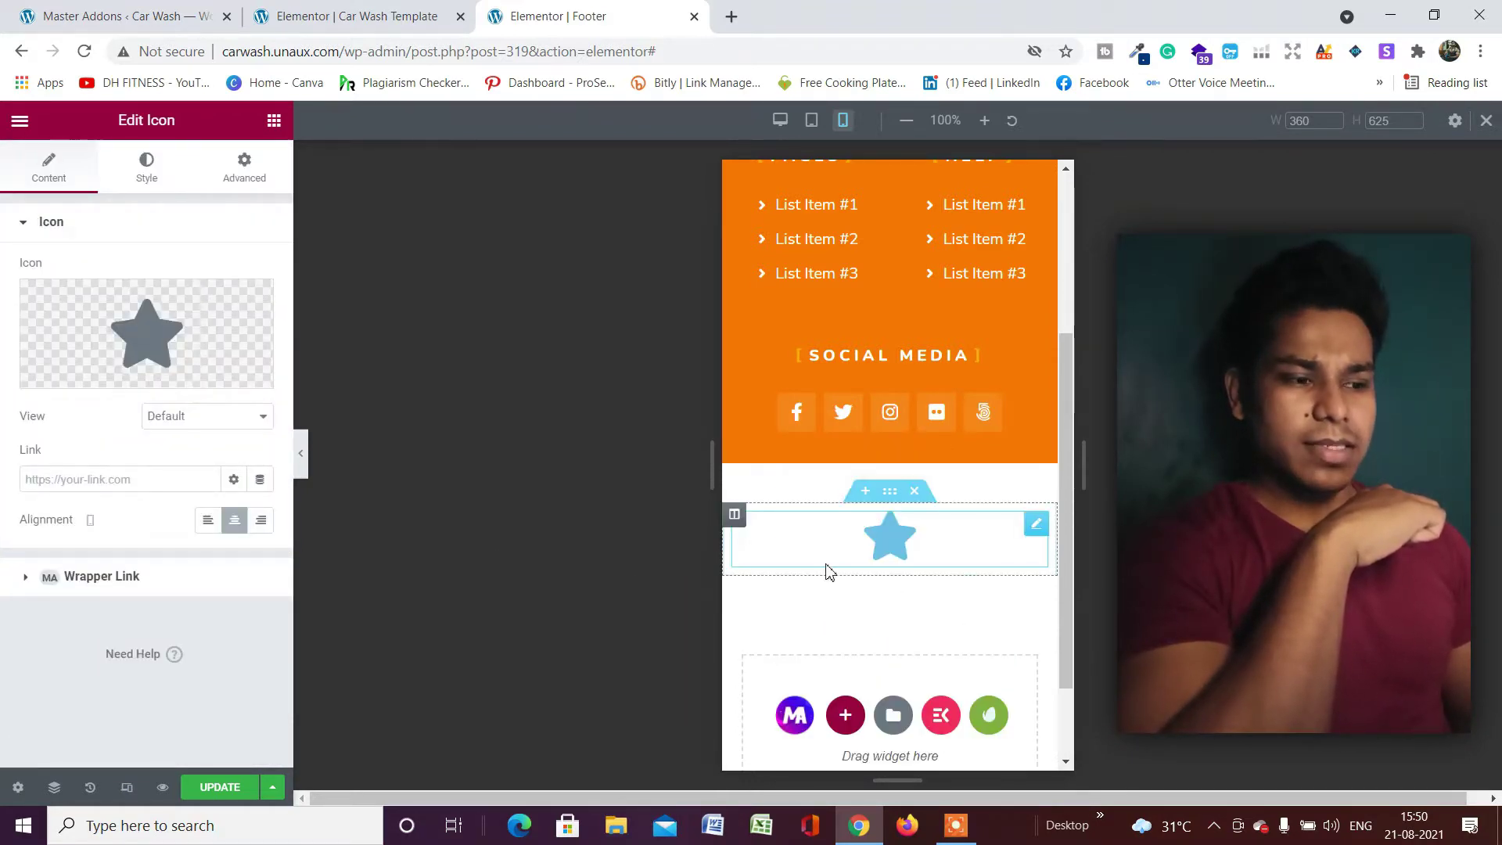
left_click(151, 164)
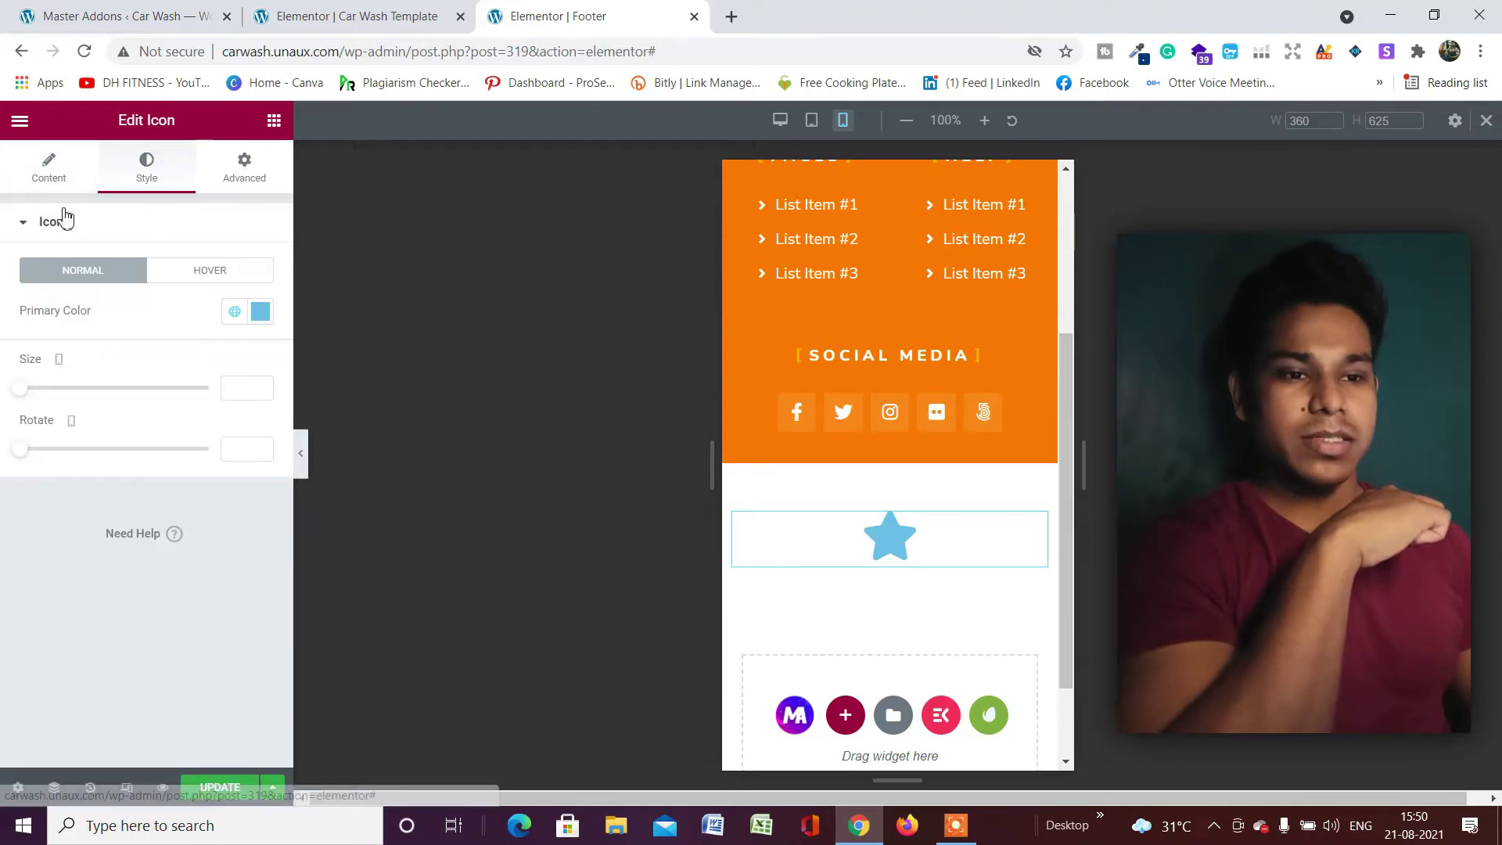
left_click(234, 309)
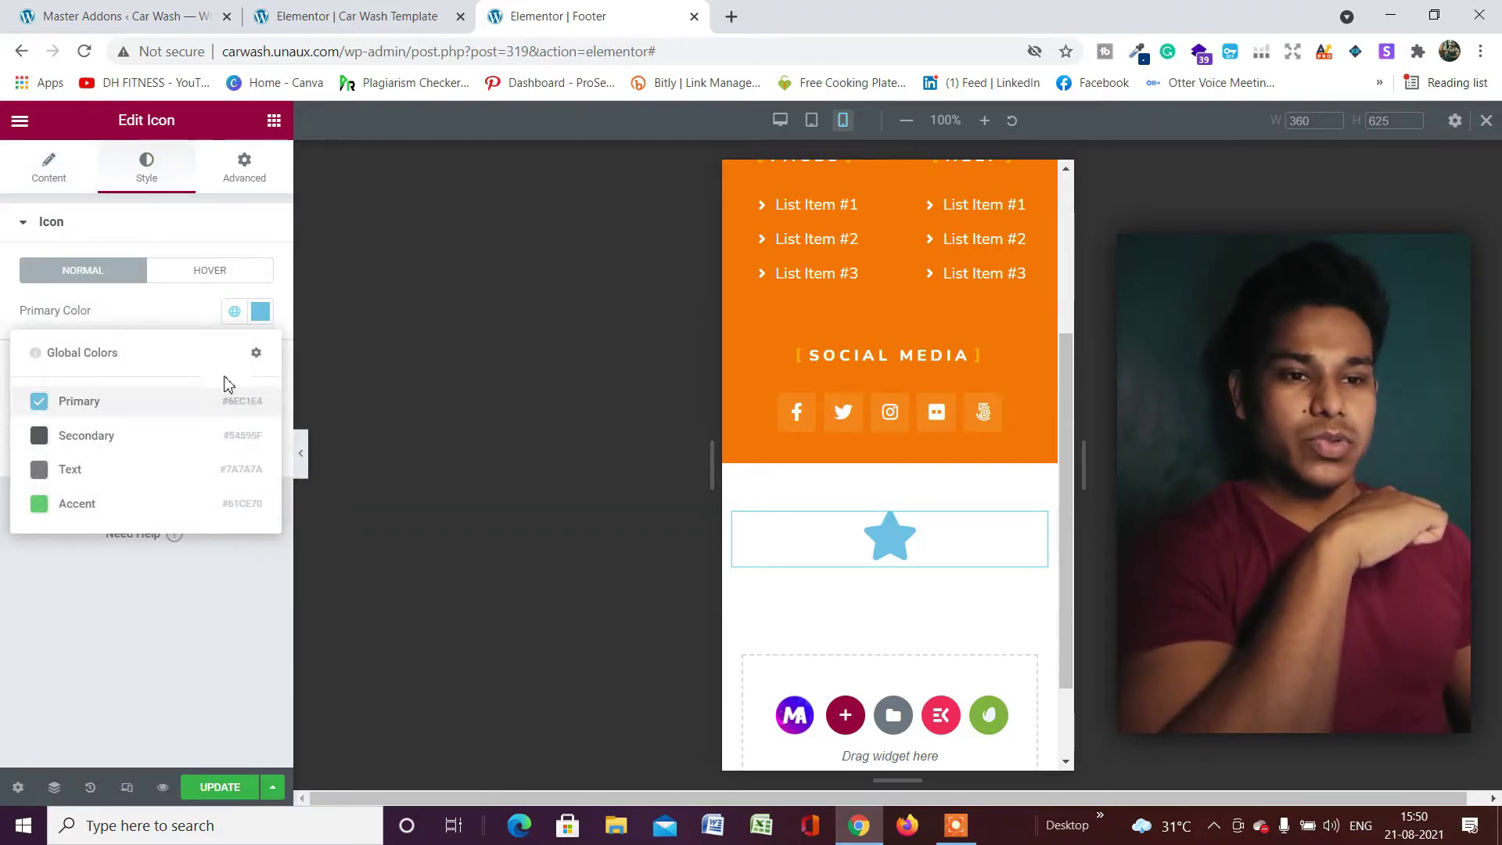
left_click(261, 312)
left_click_drag(213, 484, 31, 387)
left_click(185, 698)
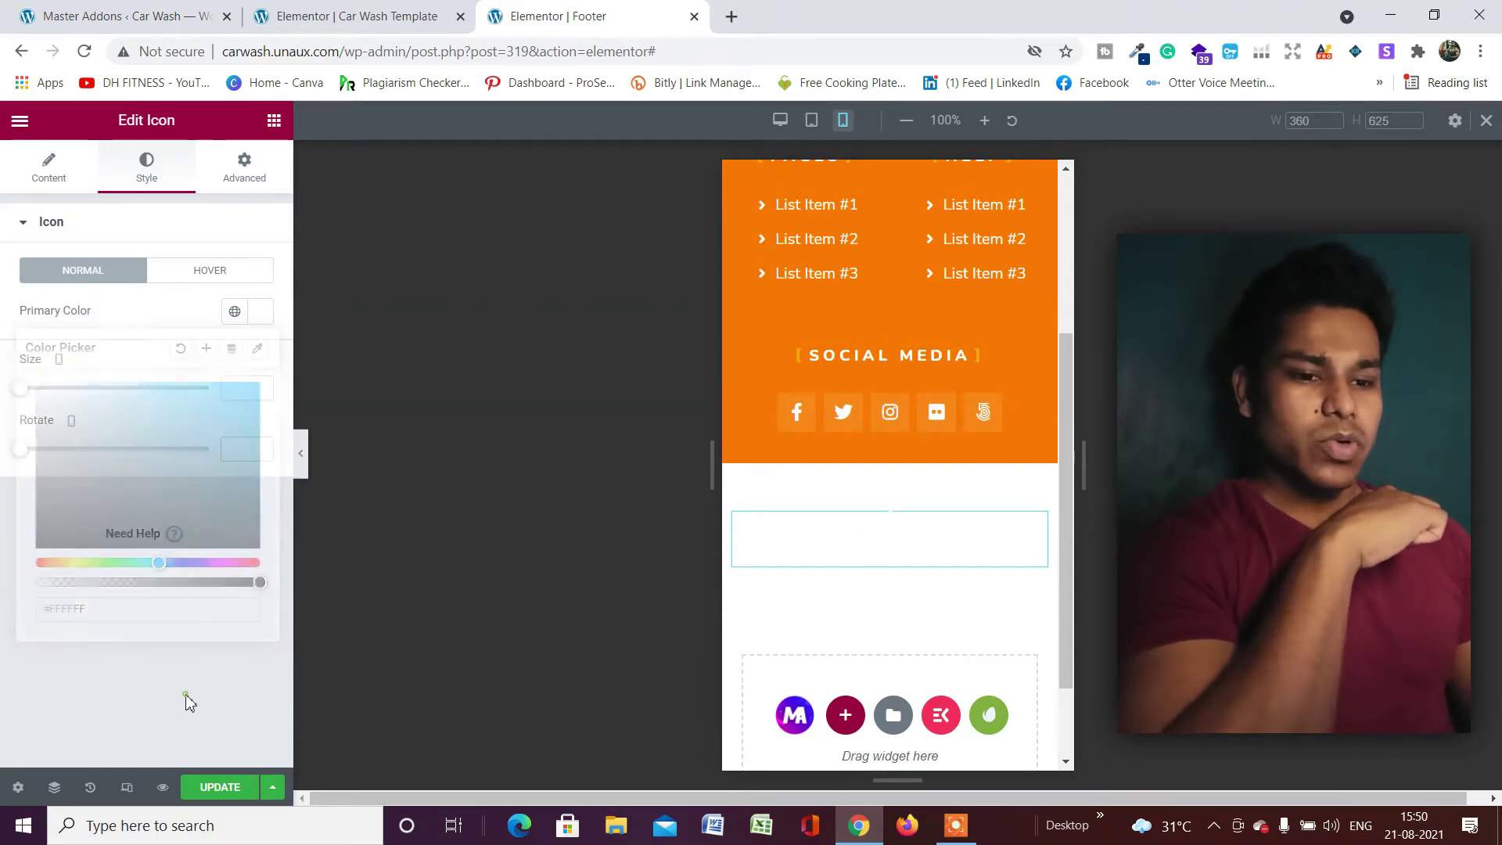
left_click(894, 495)
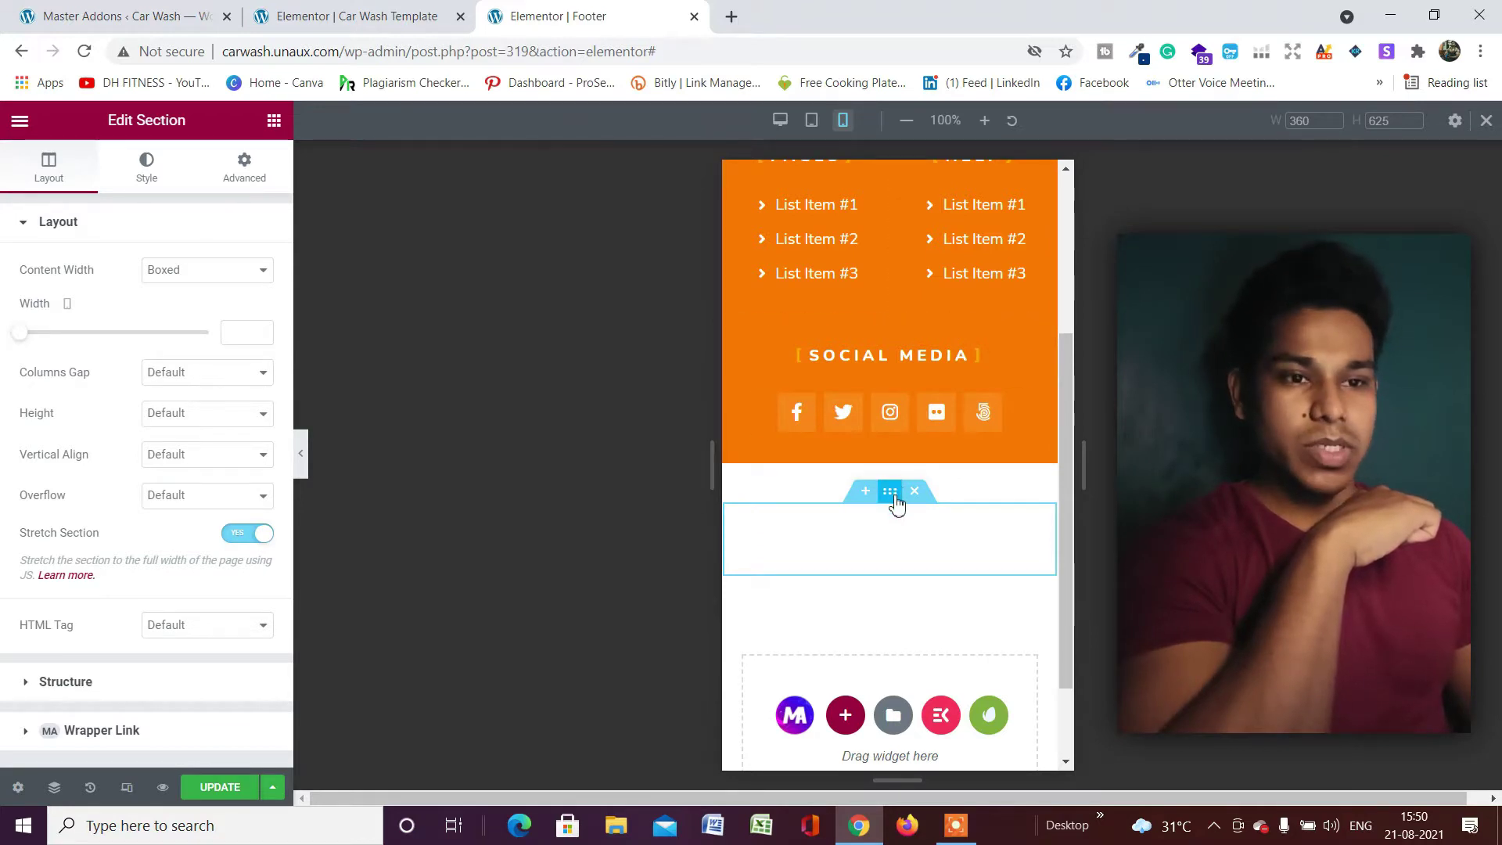
Give the section a Classic background in red (#F40A0A)
left_click(147, 174)
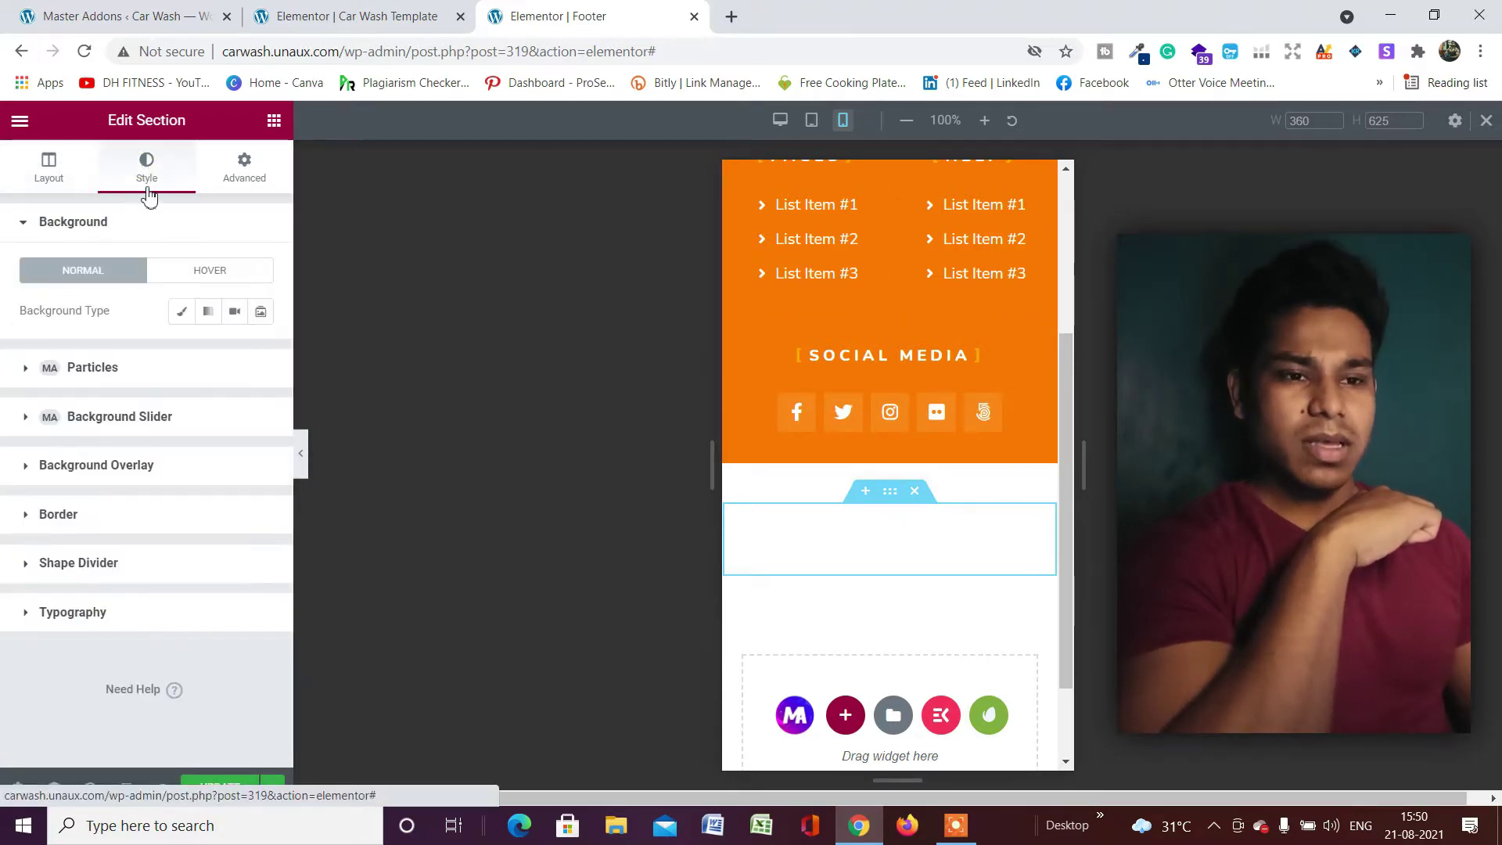
left_click(182, 312)
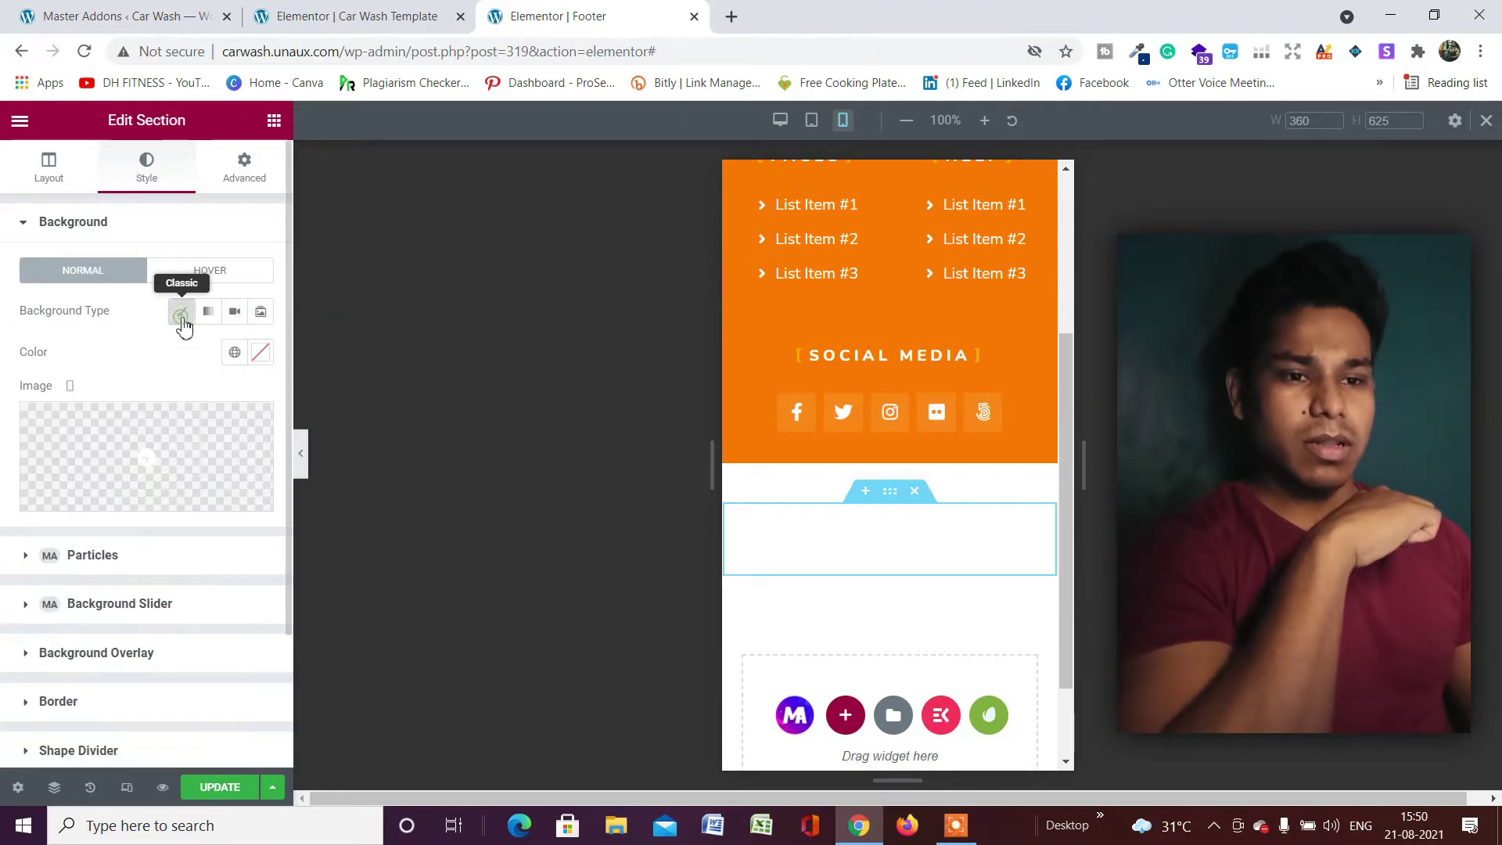
left_click(260, 354)
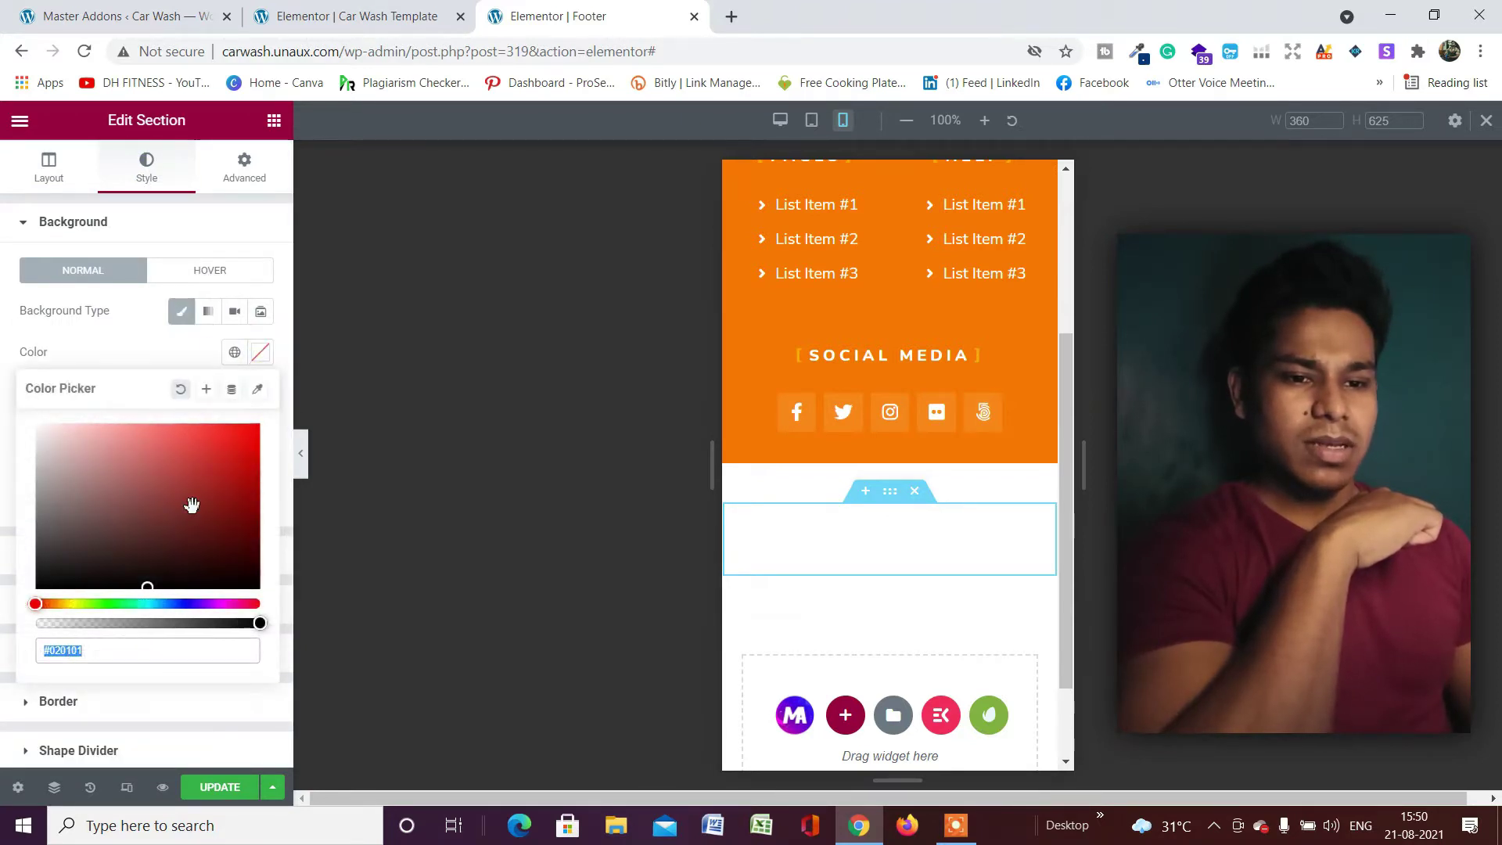
left_click_drag(189, 504, 252, 435)
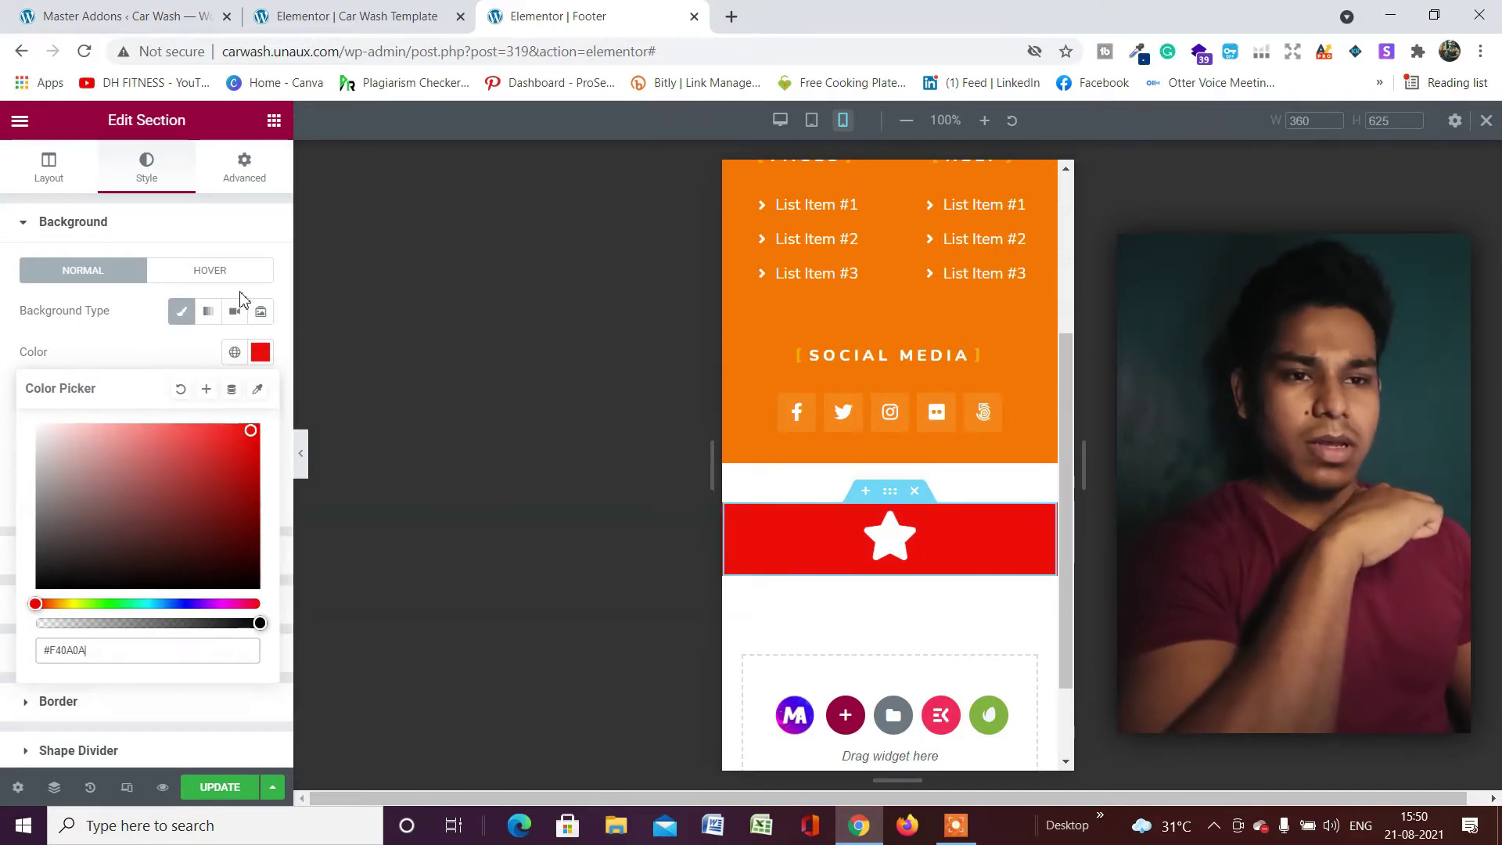
Set the star icon's size to 25 and align it left
left_click(1036, 529)
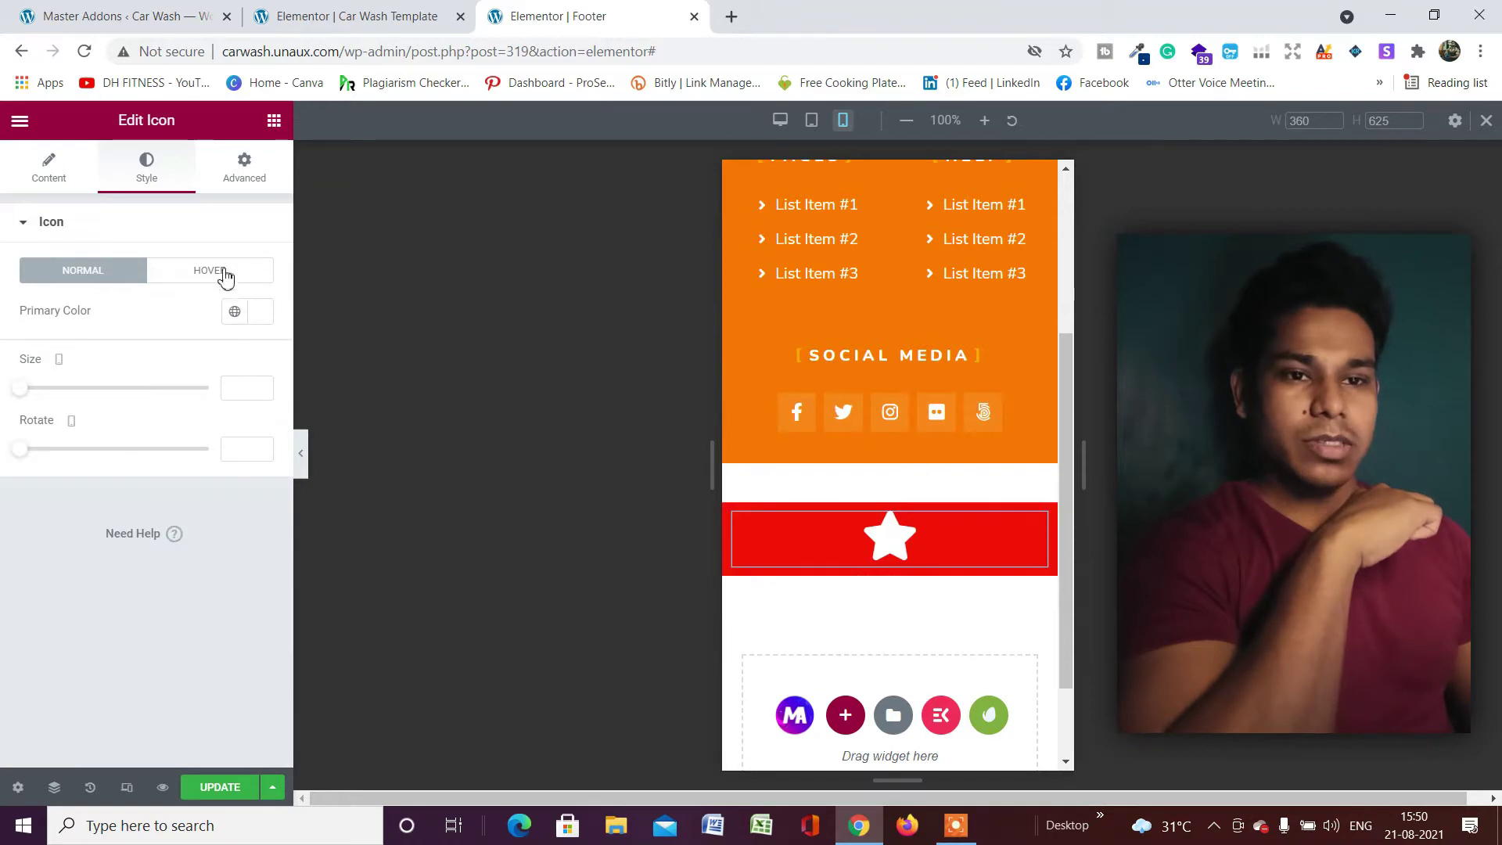
left_click_drag(25, 395, 40, 397)
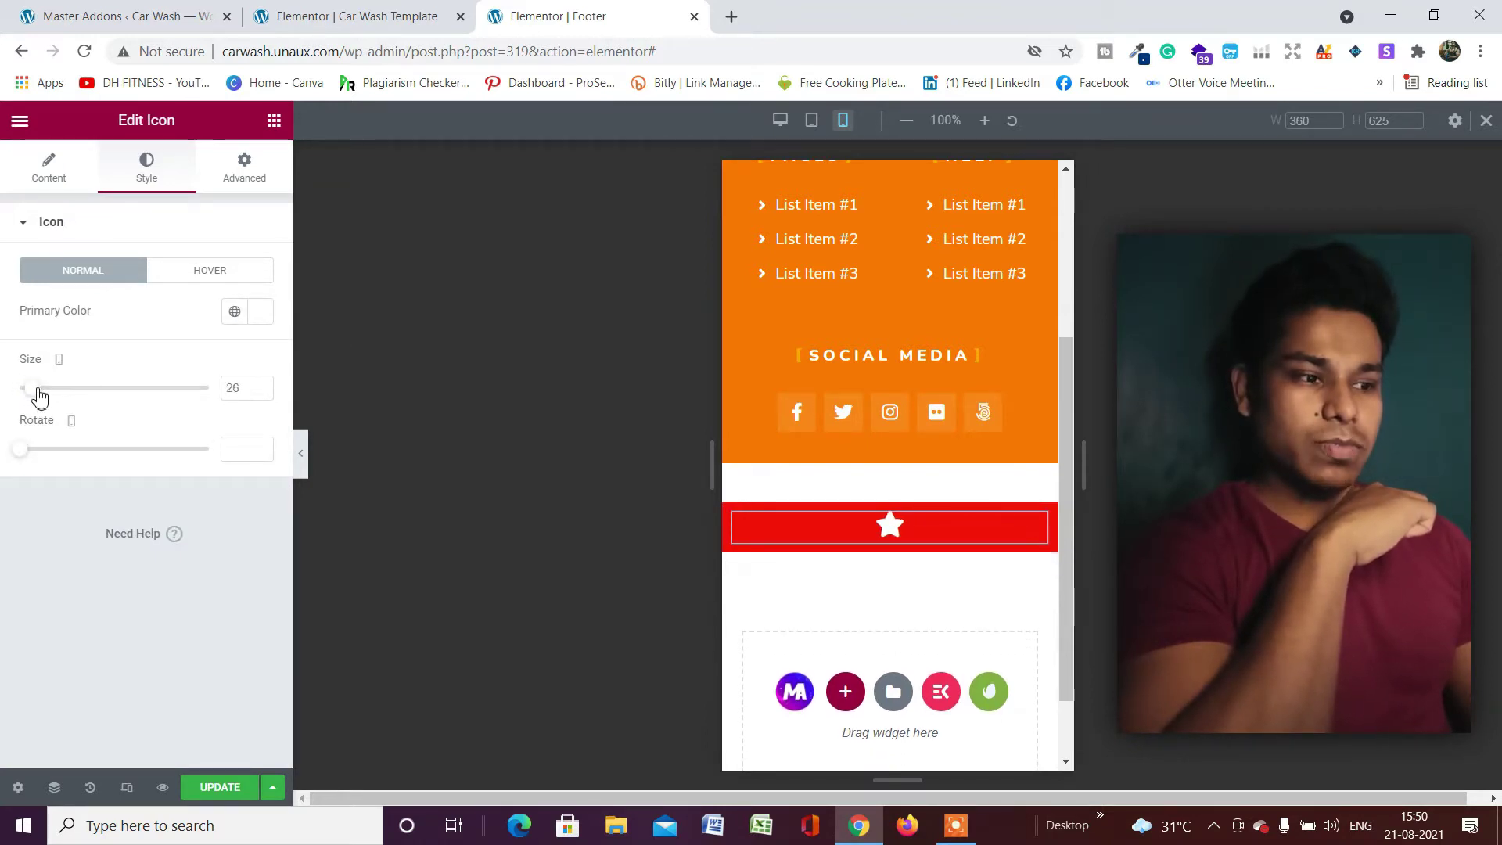
left_click(260, 392)
left_click(262, 392)
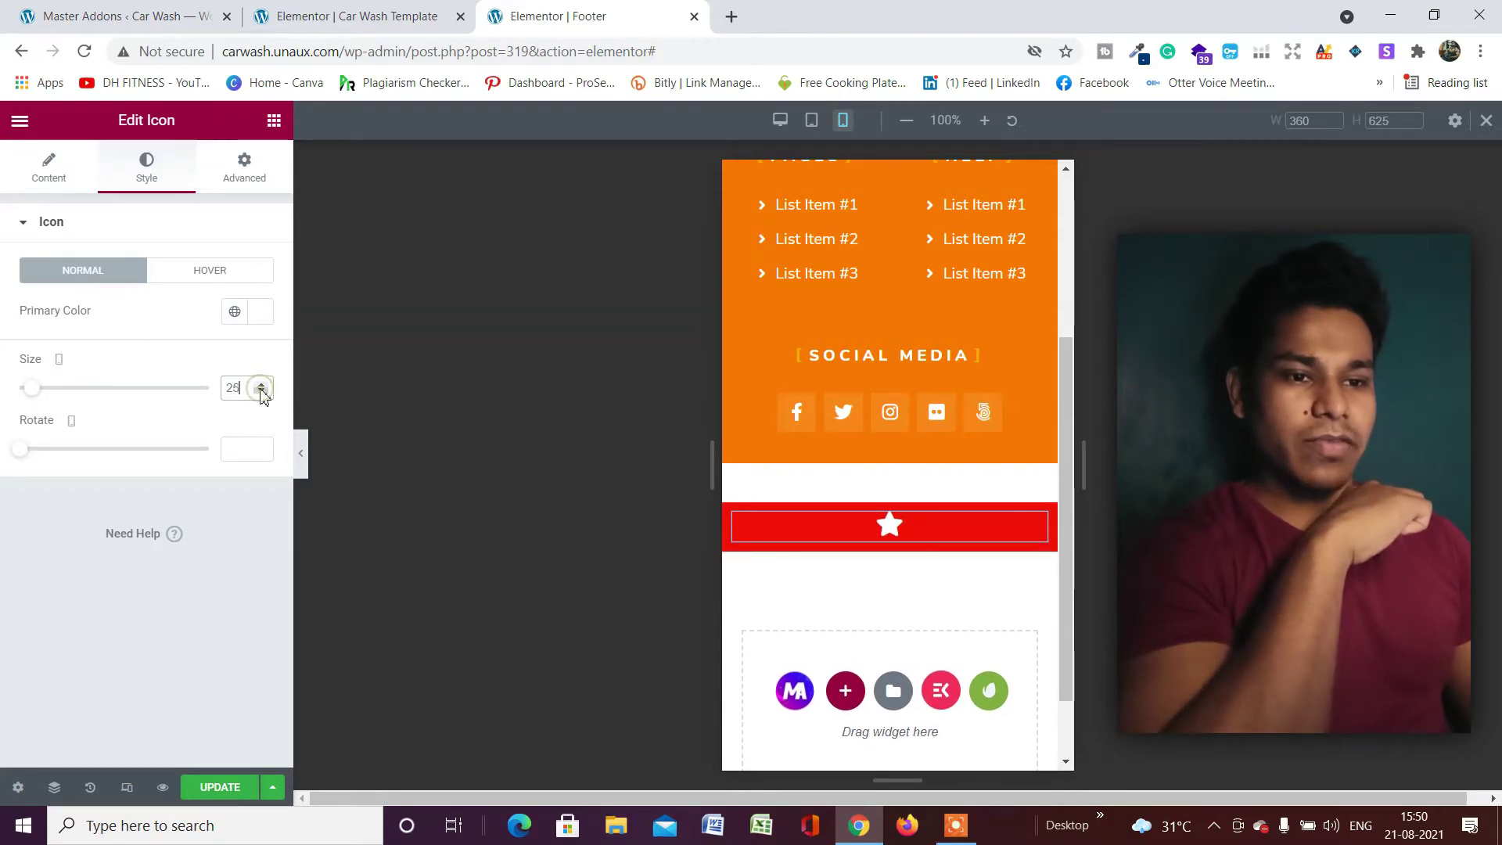
left_click(49, 168)
left_click(207, 519)
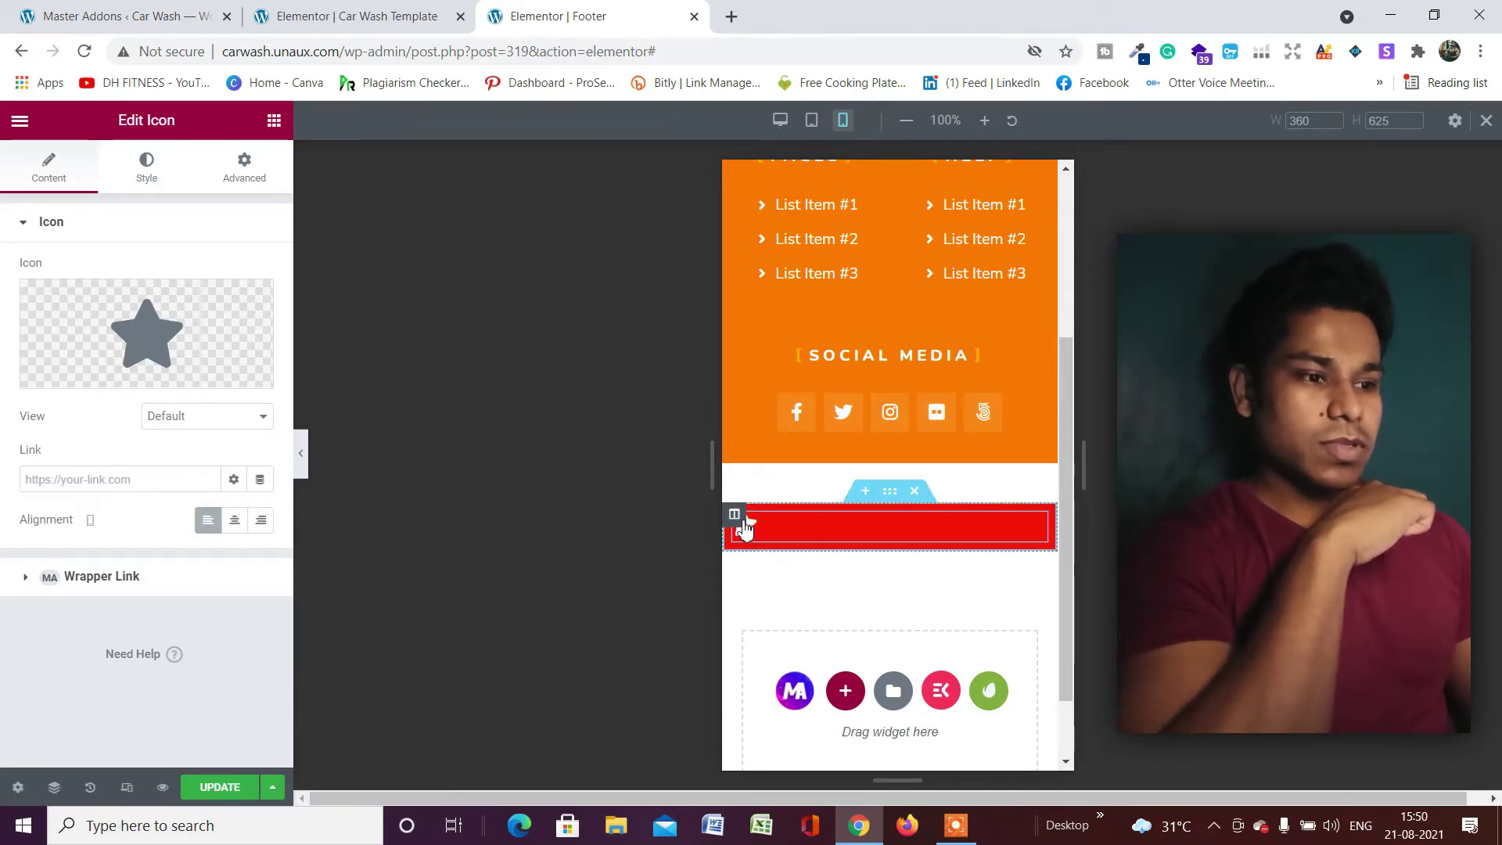
Set the star's column width to 25%
left_click(735, 516)
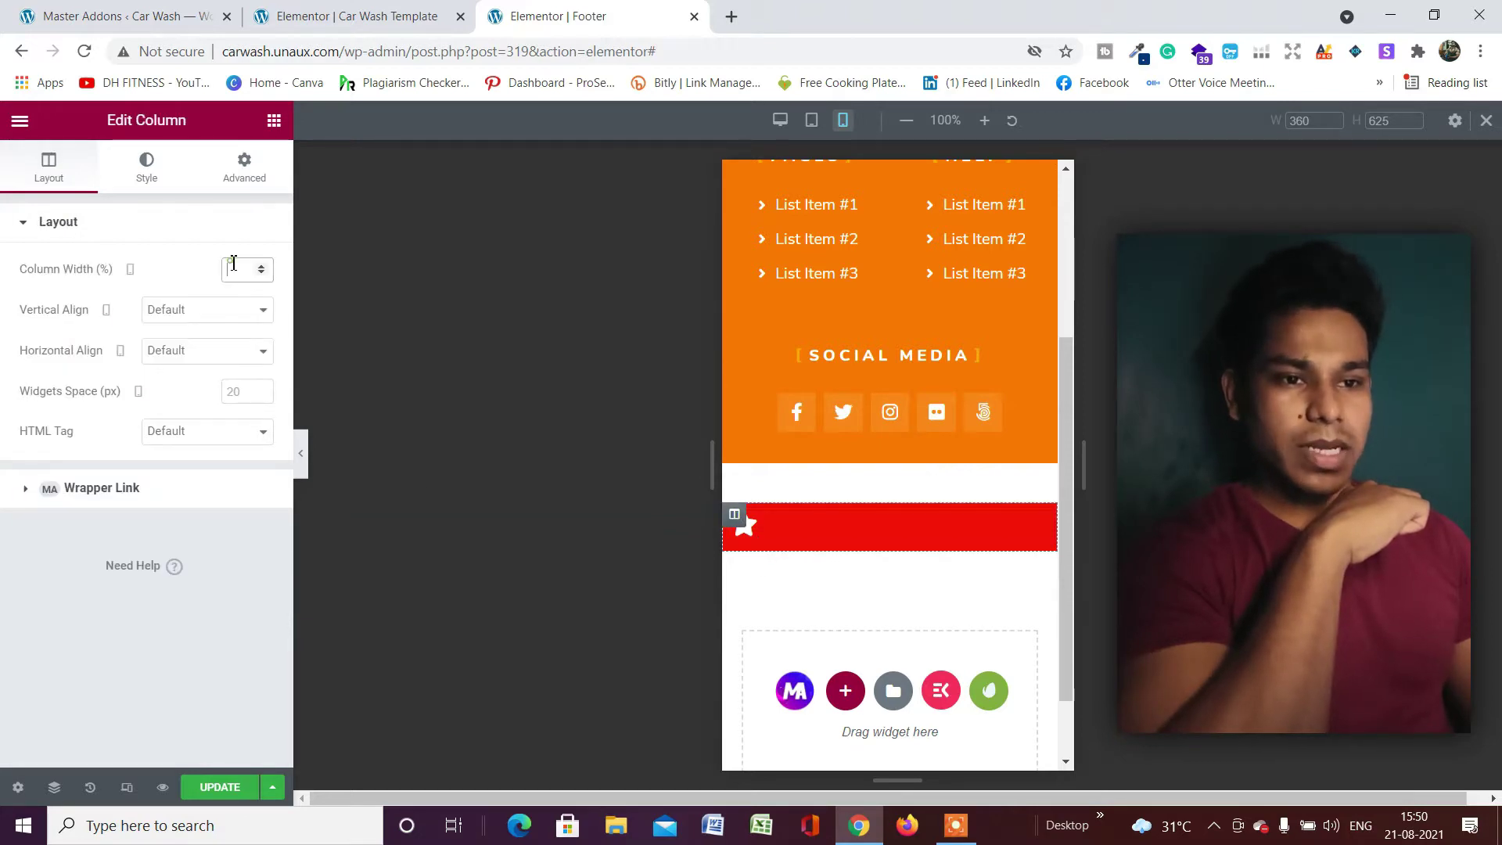
type("25")
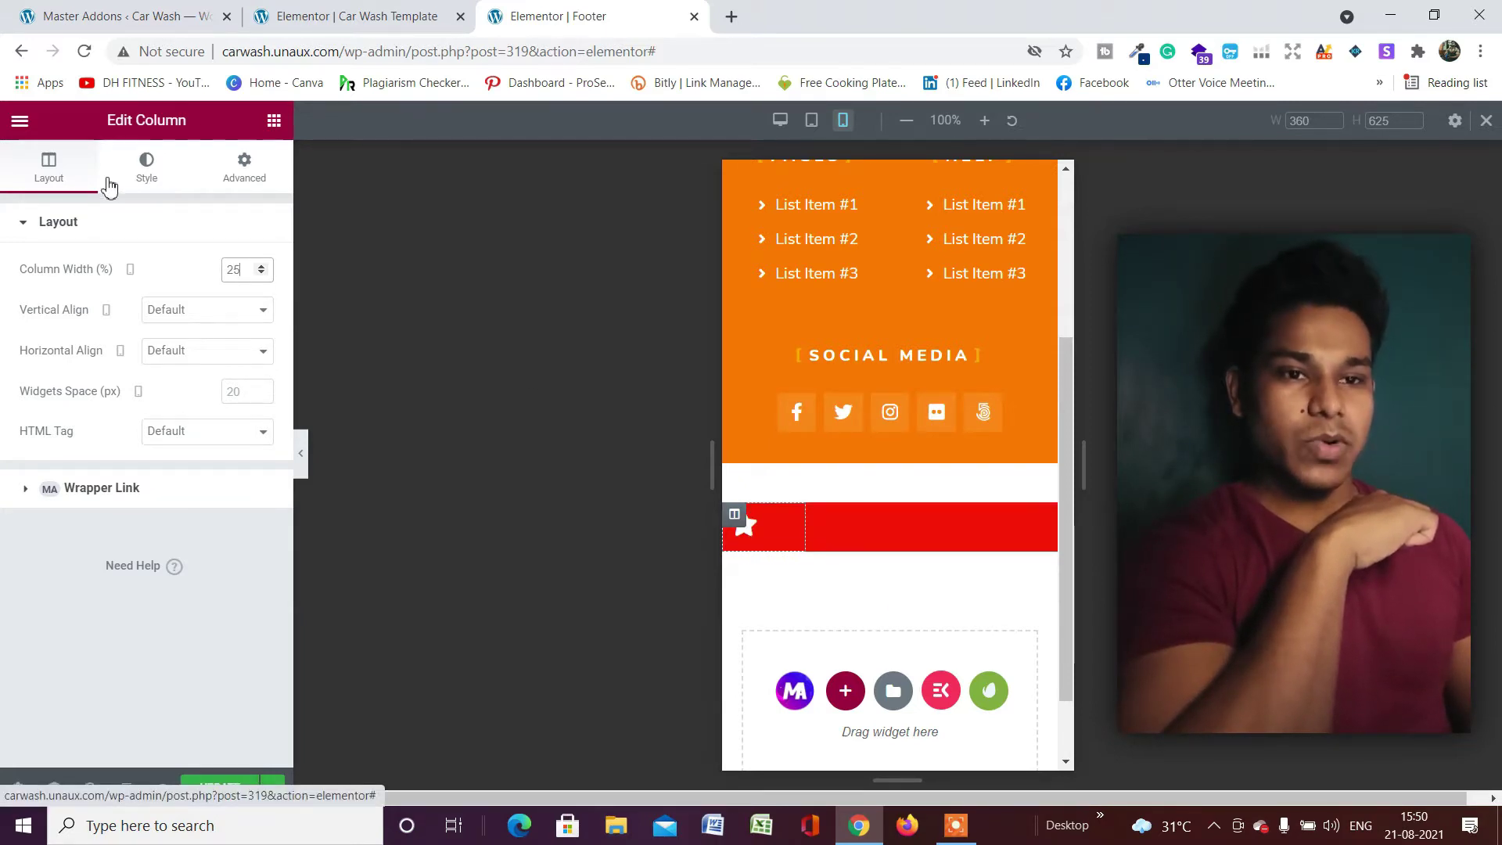
left_click(151, 180)
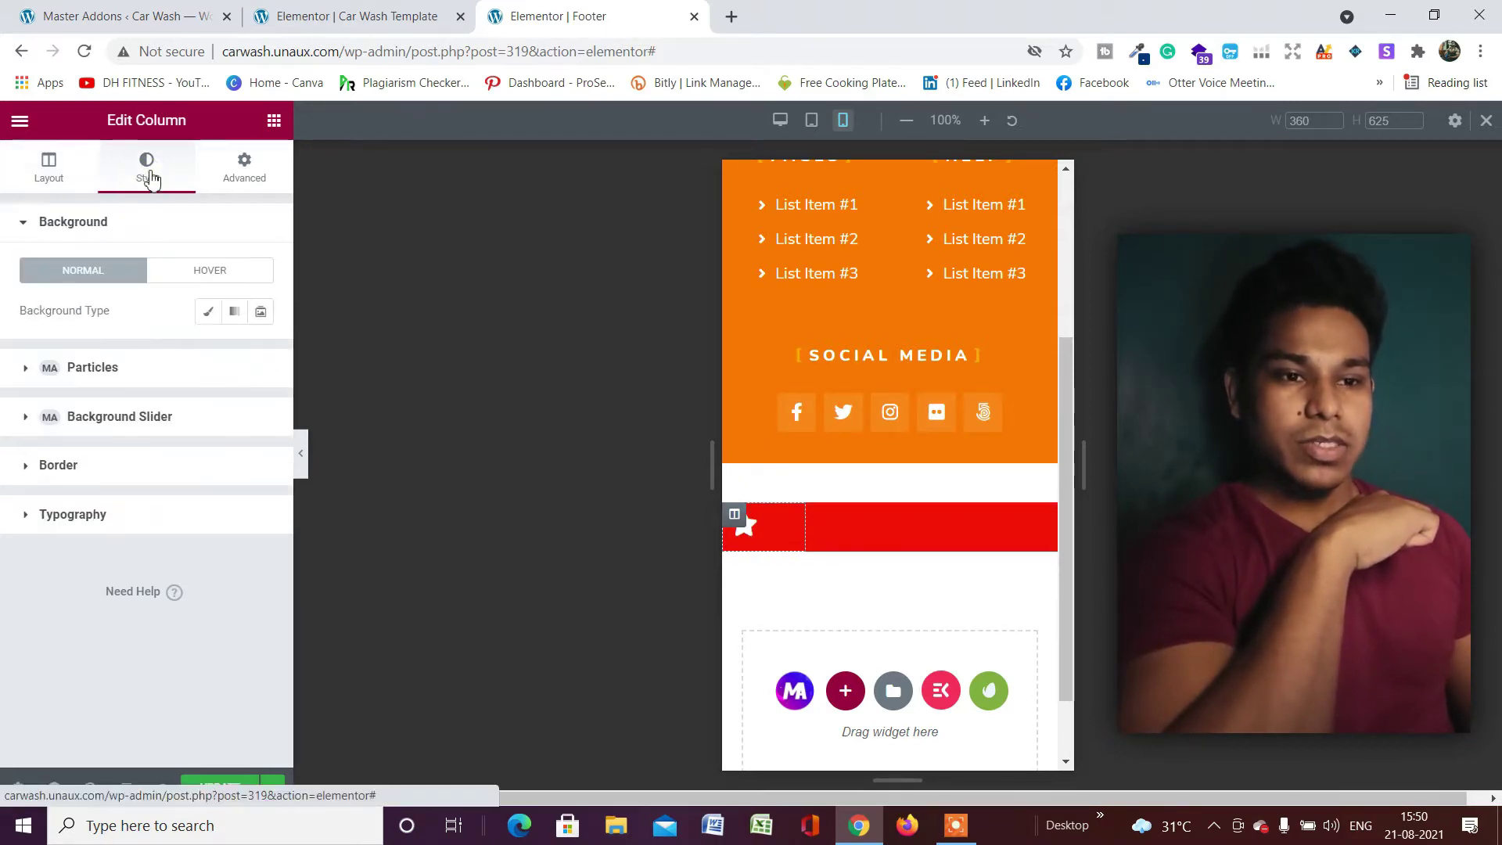
left_click(47, 168)
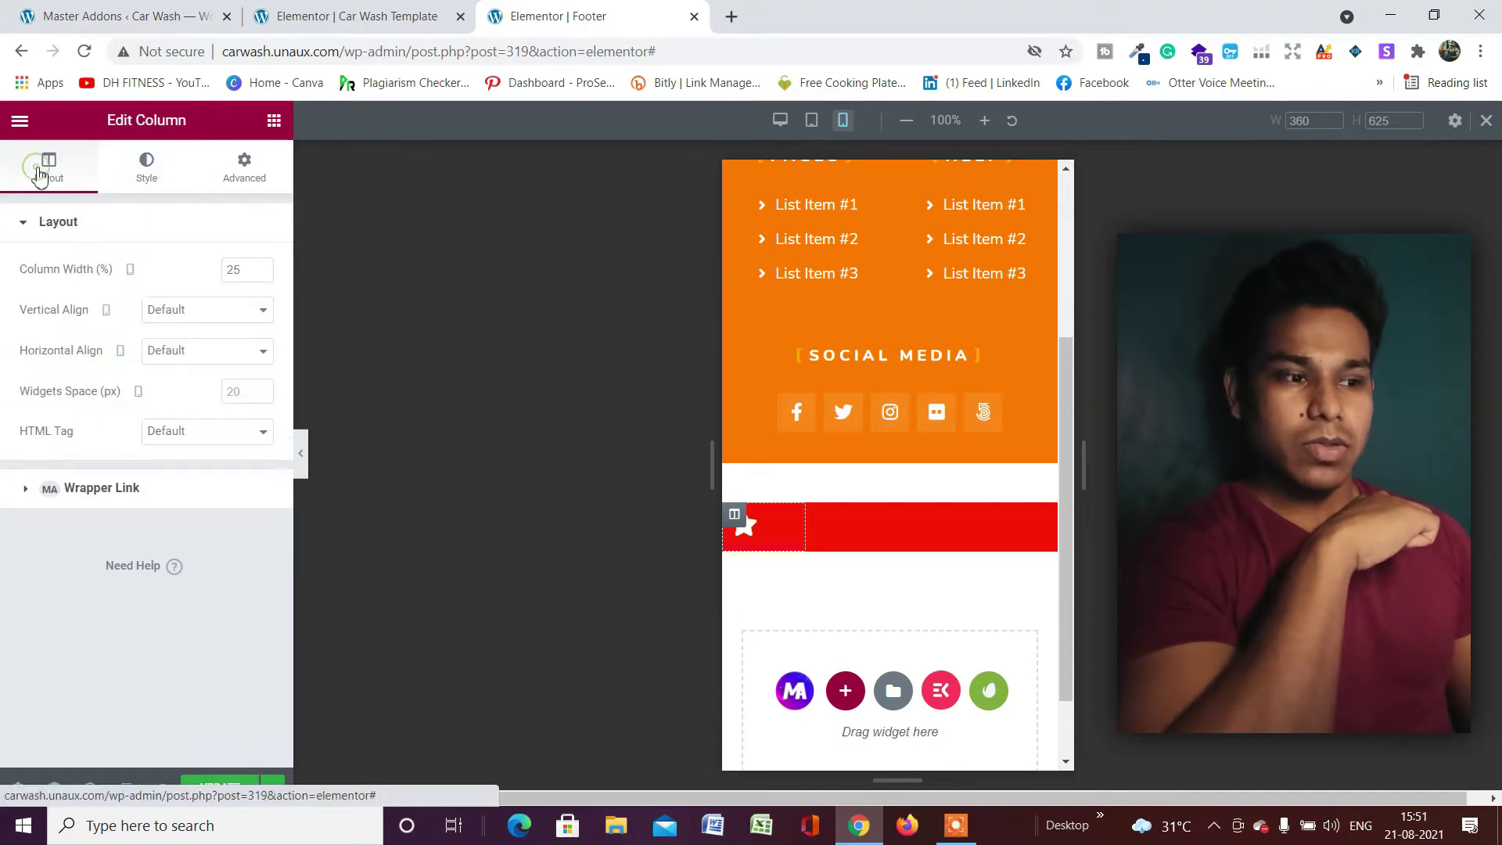
Center the star in its column, then duplicate the column three times for four star columns
left_click(797, 528)
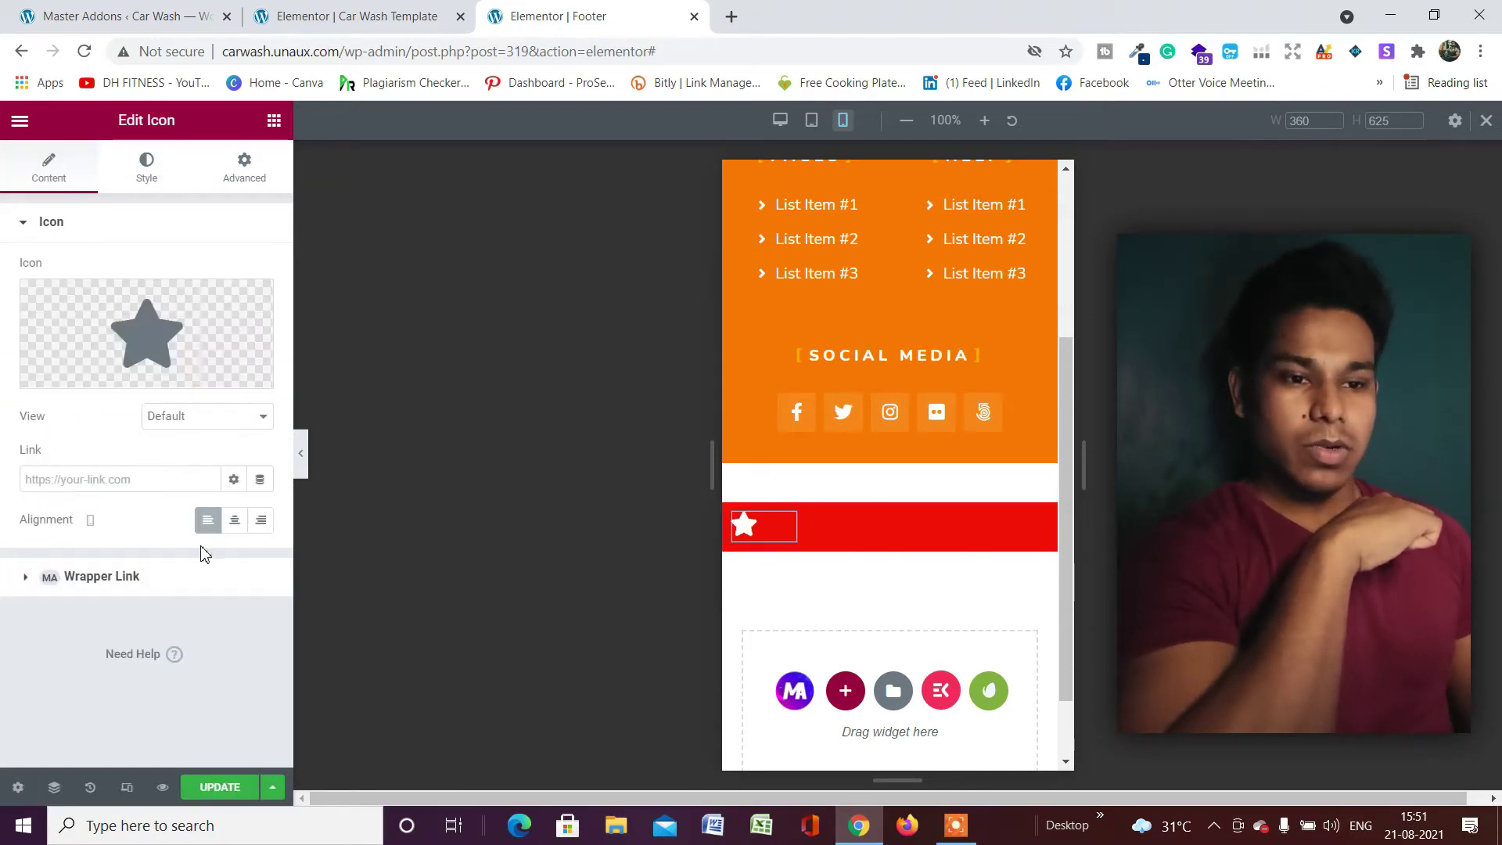
left_click(235, 521)
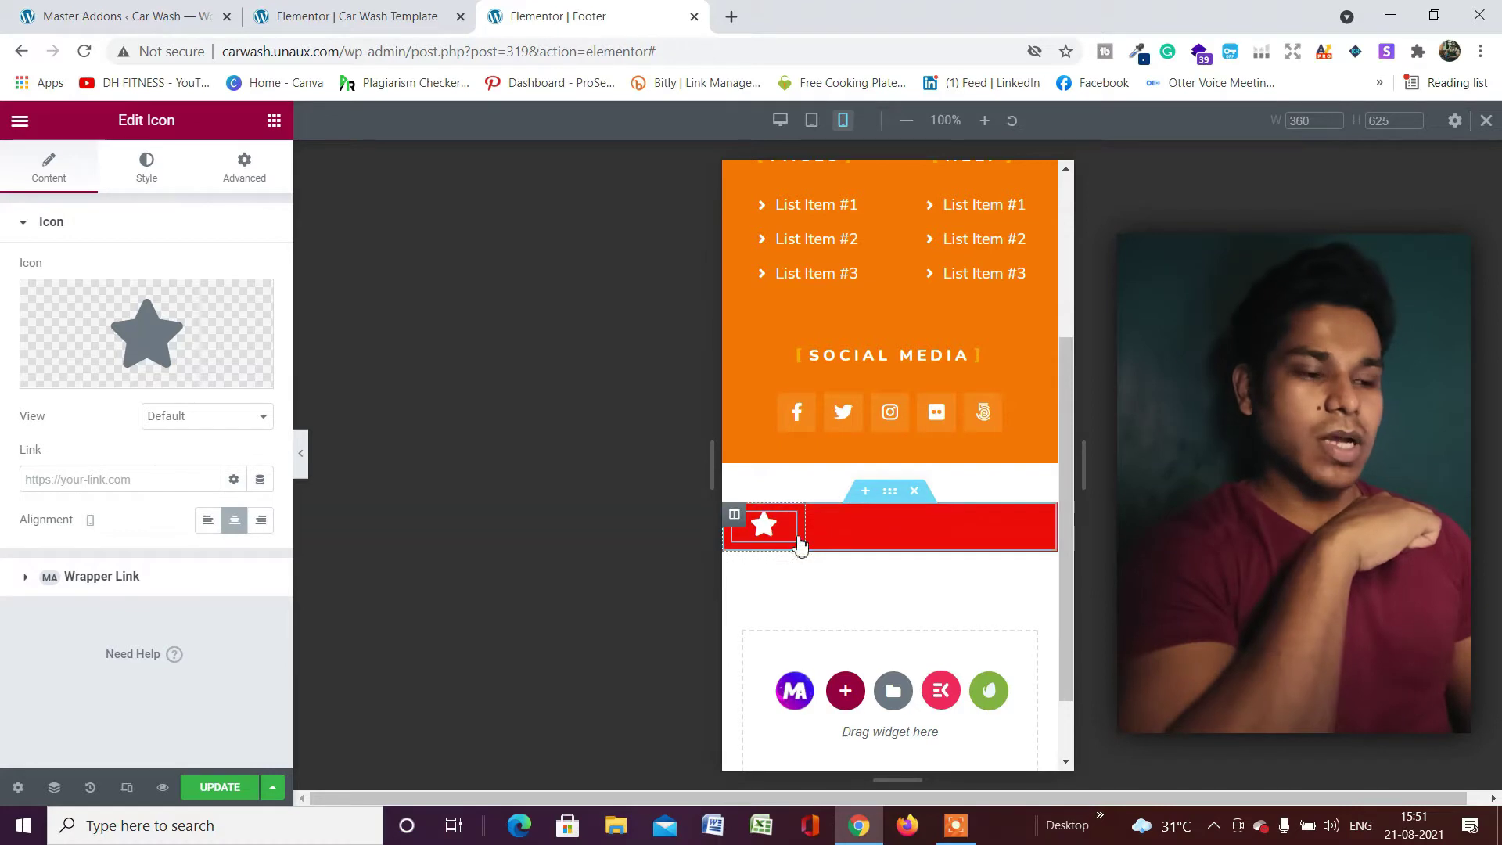
mouse_move(792, 531)
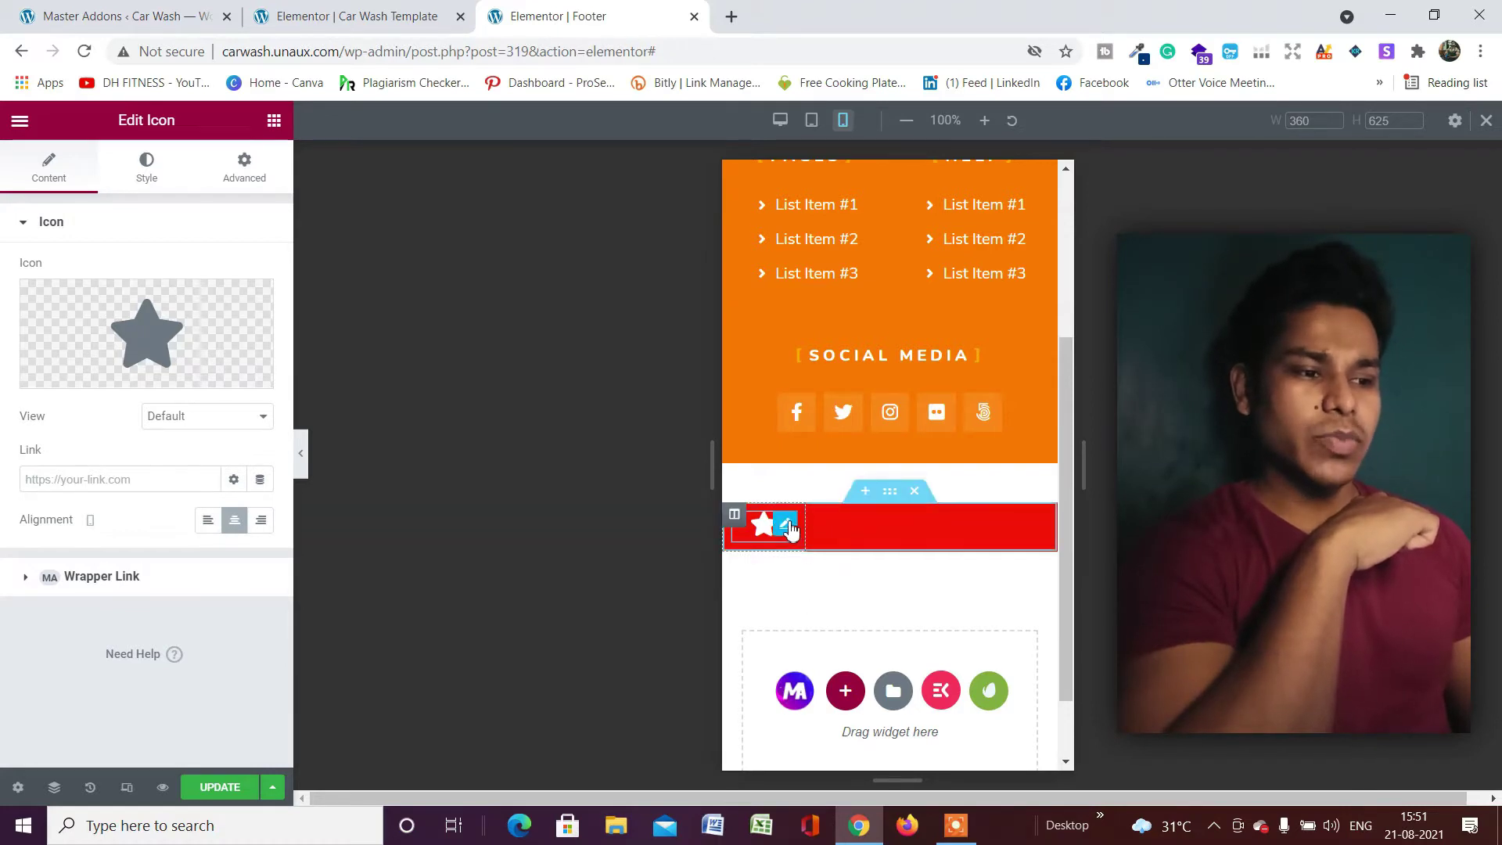
right_click(734, 515)
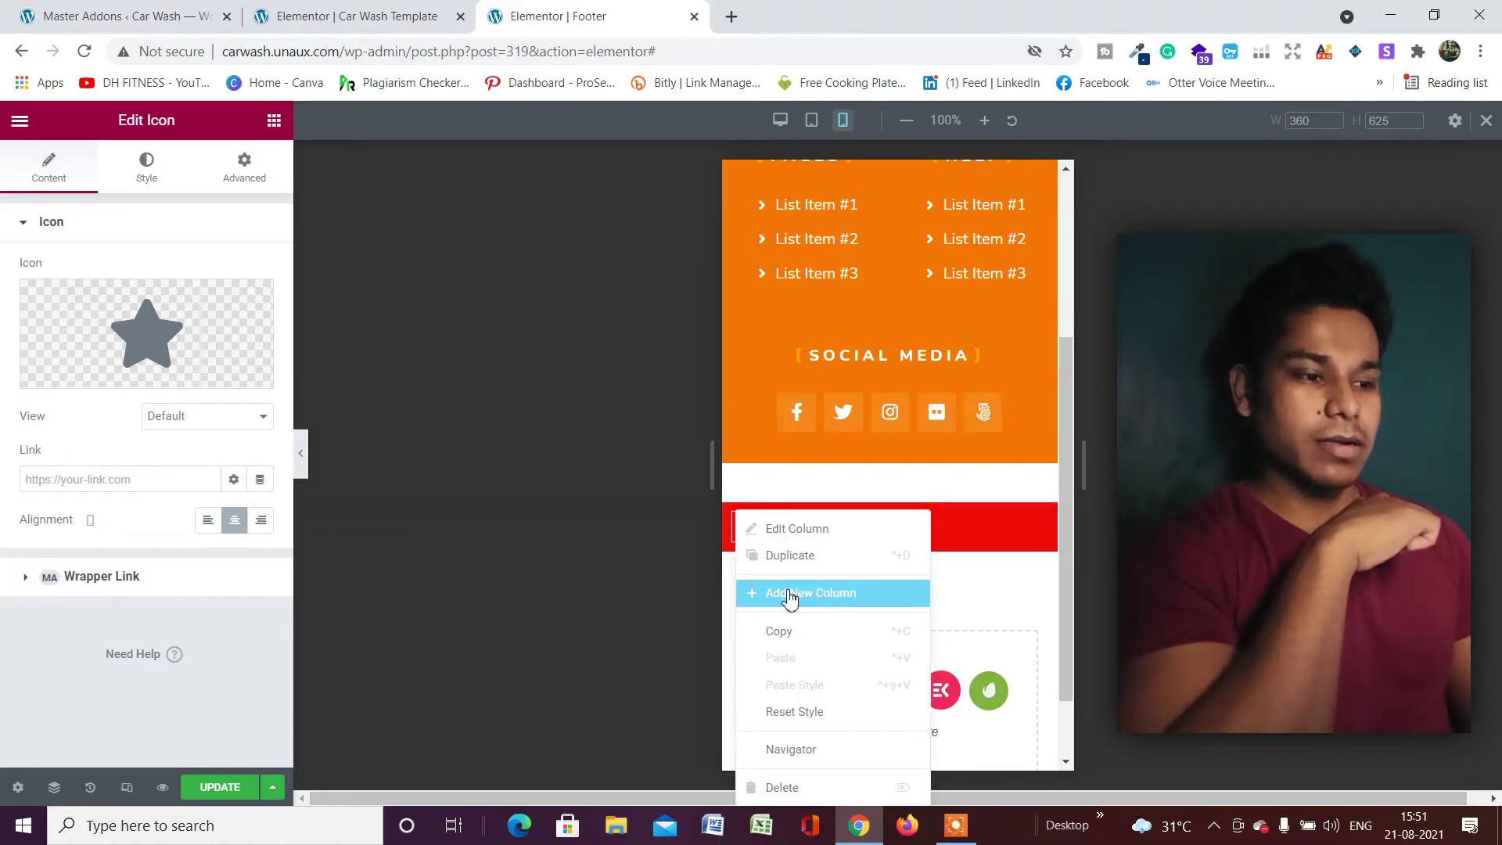
left_click(788, 558)
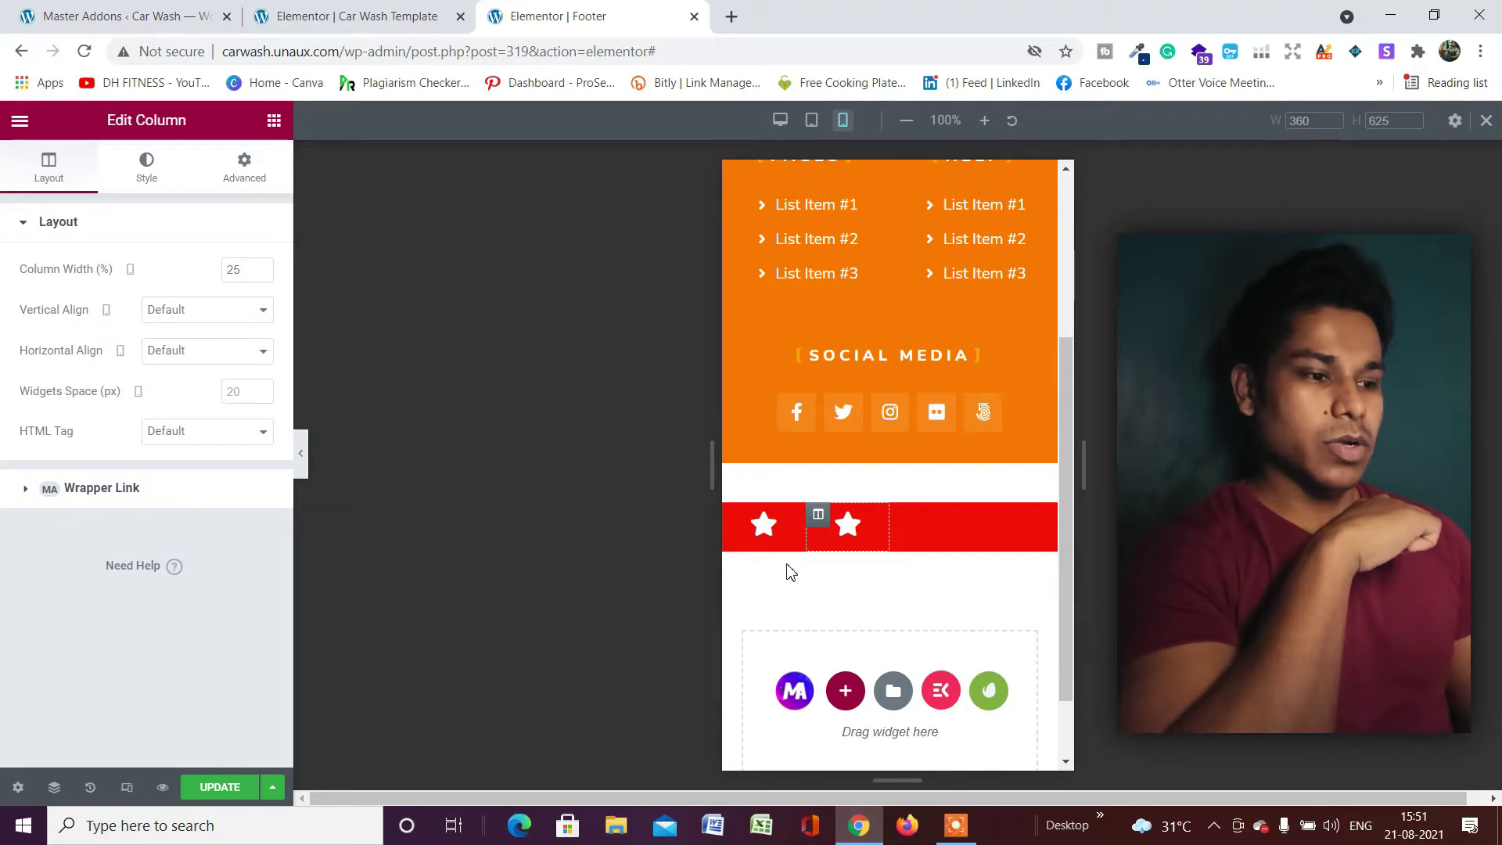
right_click(816, 526)
left_click(902, 556)
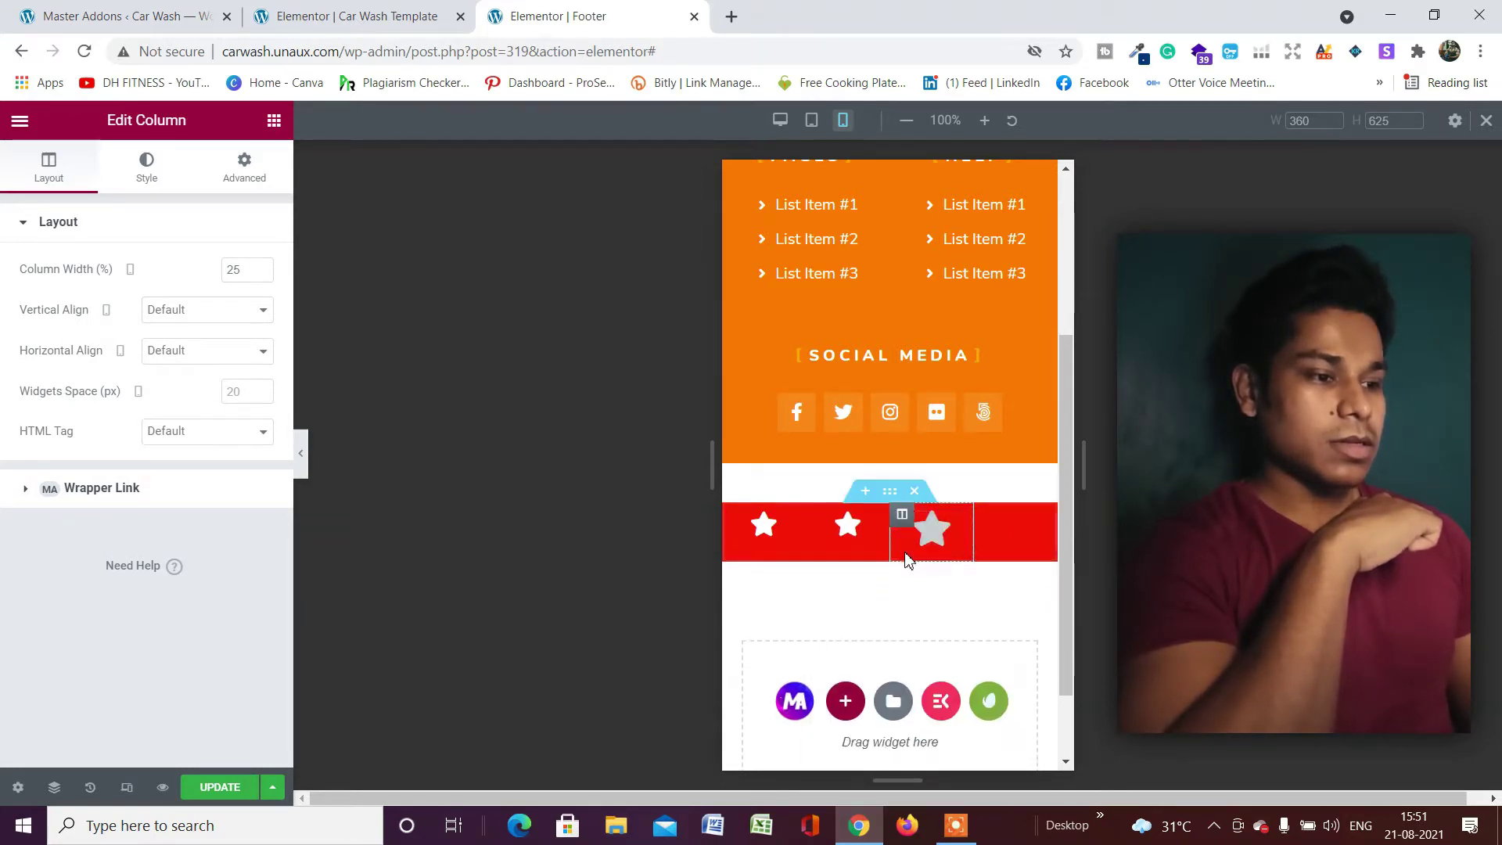
right_click(901, 514)
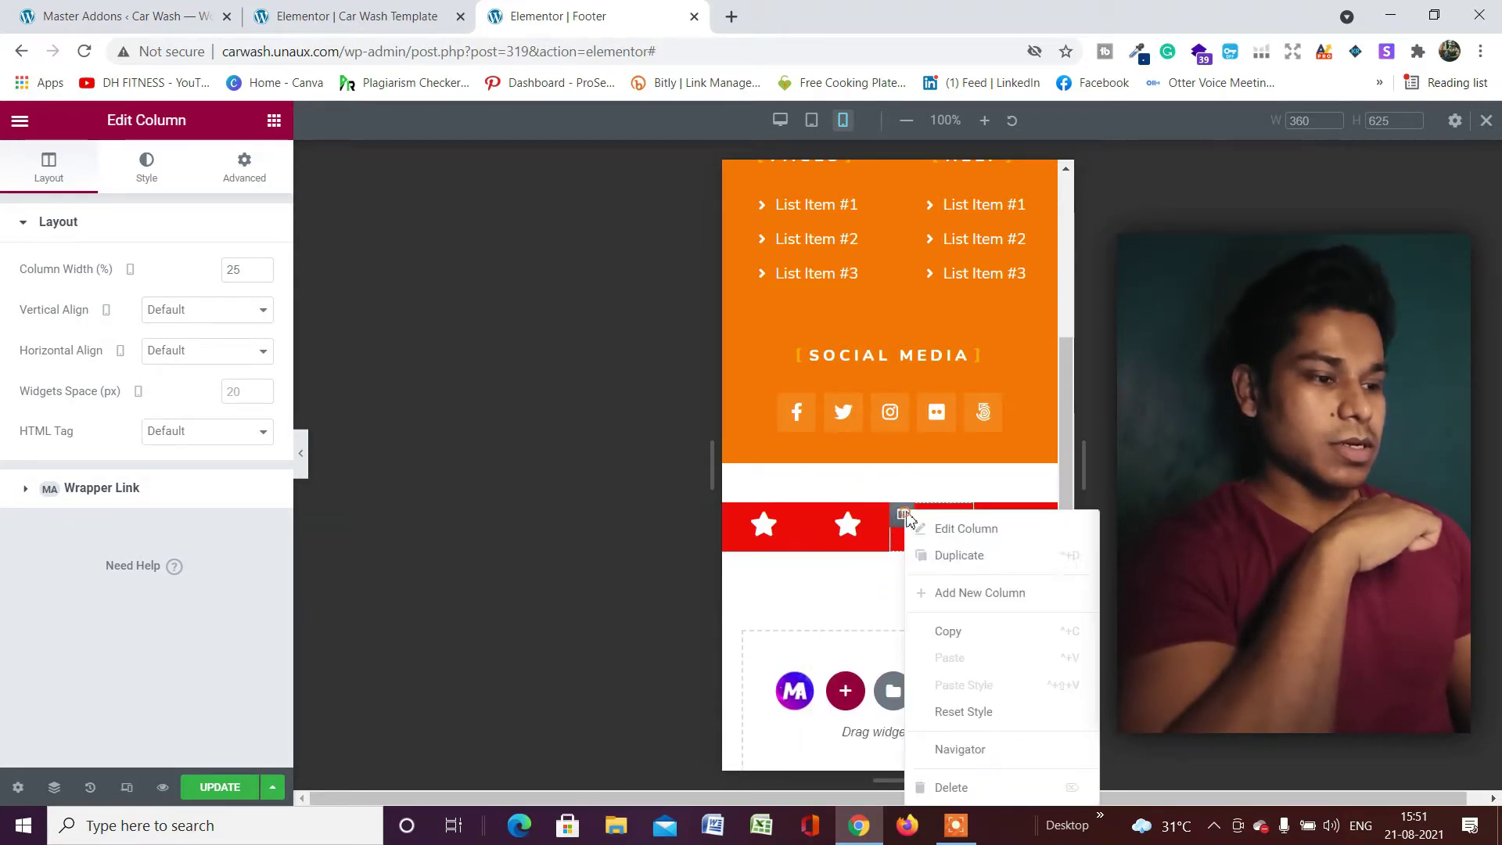
left_click(980, 557)
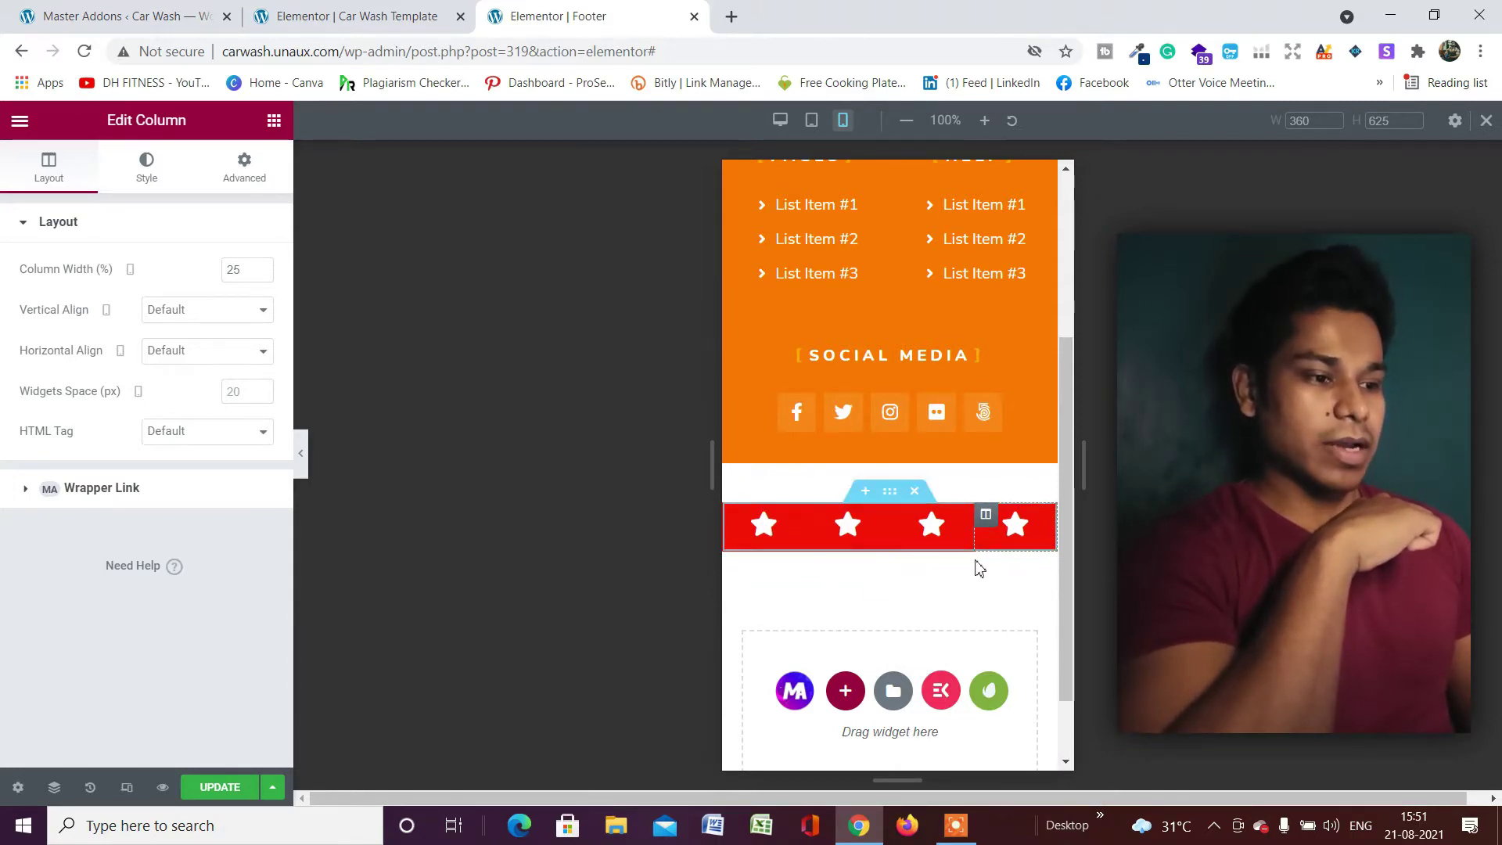
Pick the solid Home icon from the icon library for the first star
left_click(764, 525)
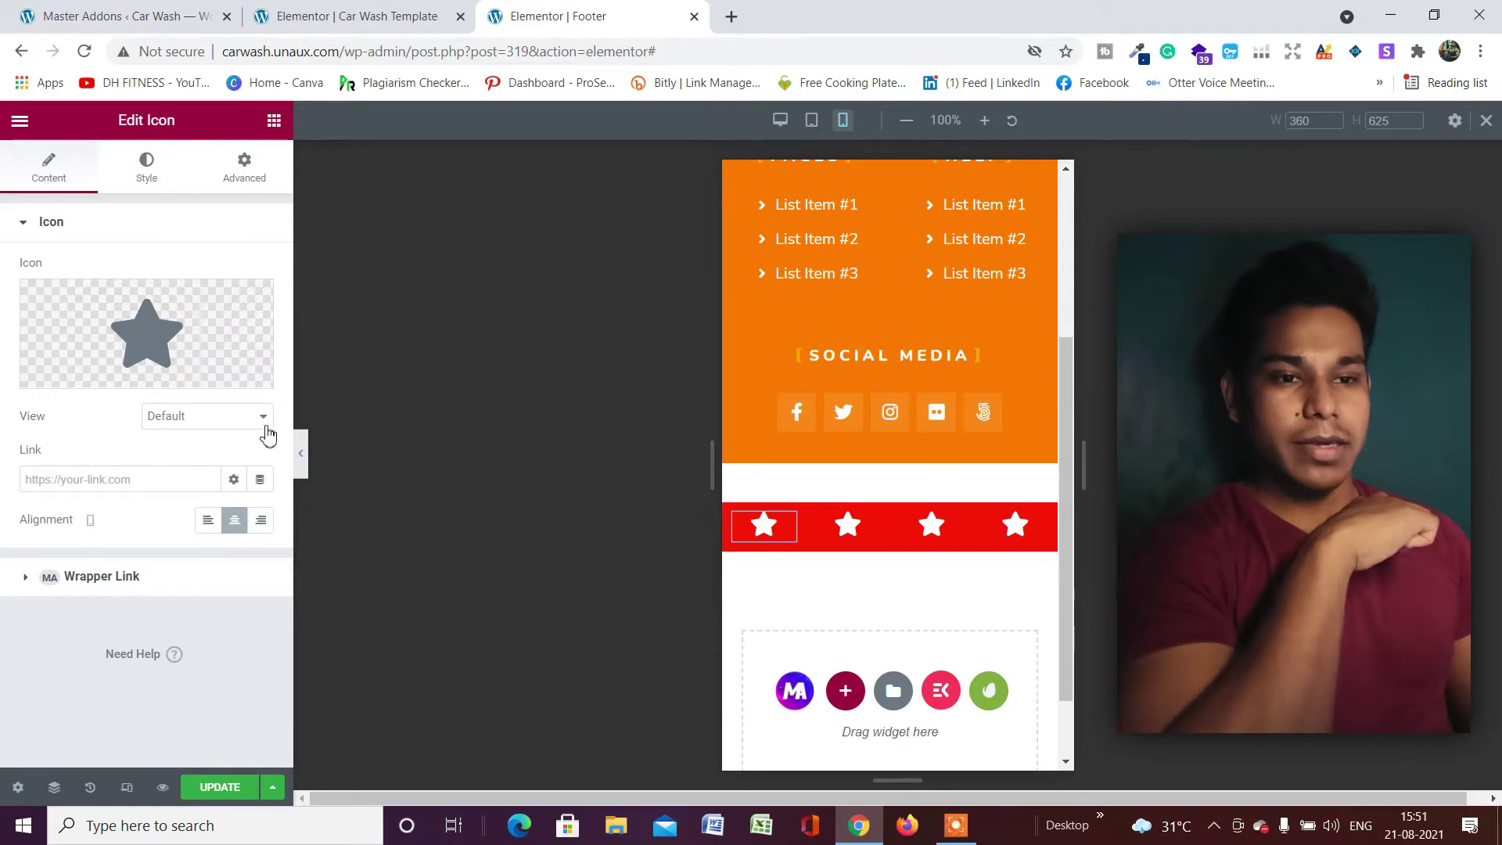
left_click(215, 371)
left_click(656, 526)
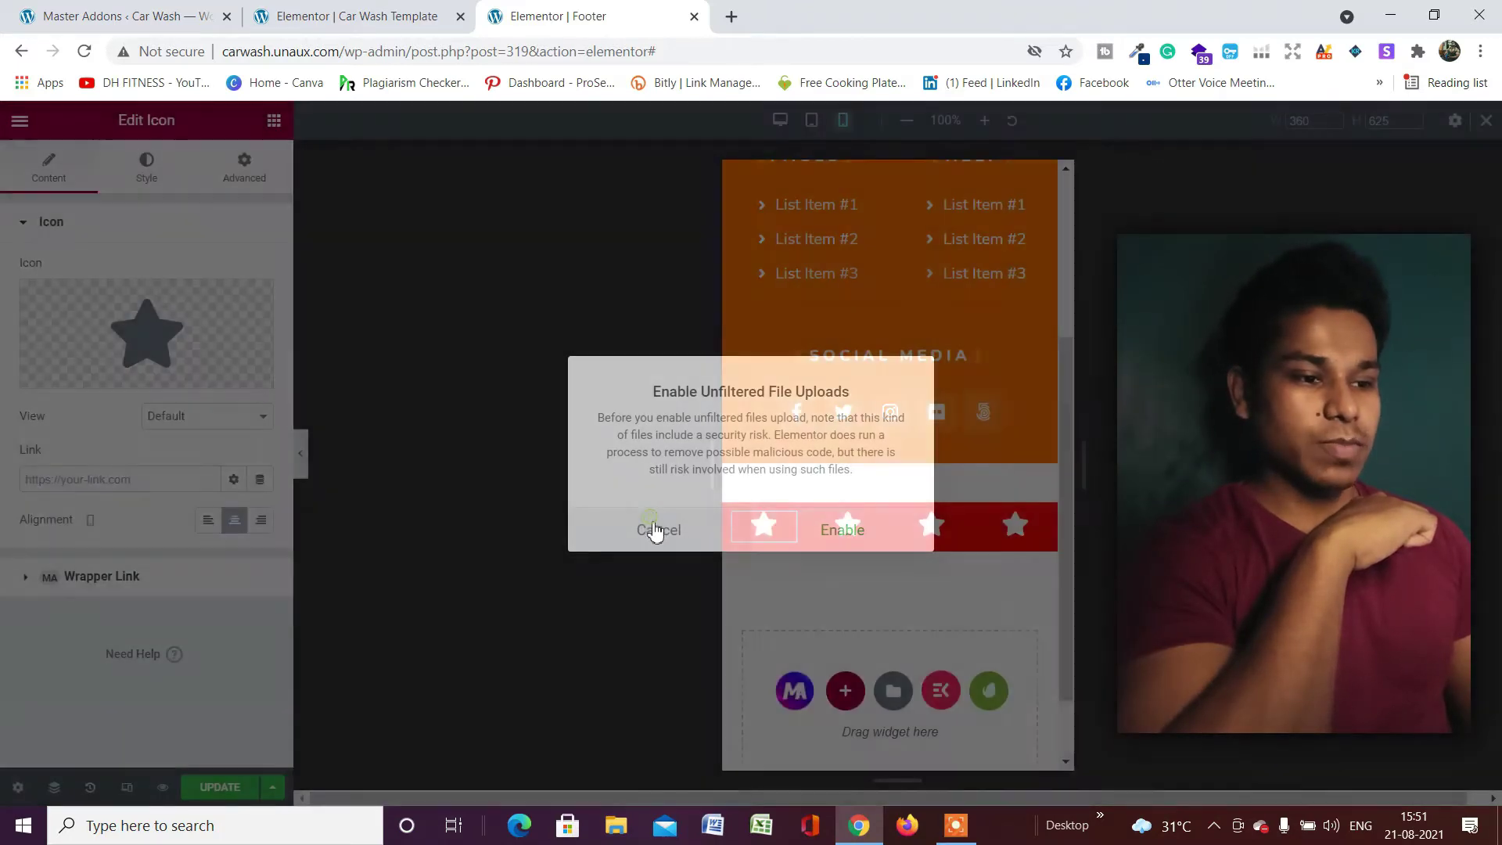
left_click(183, 354)
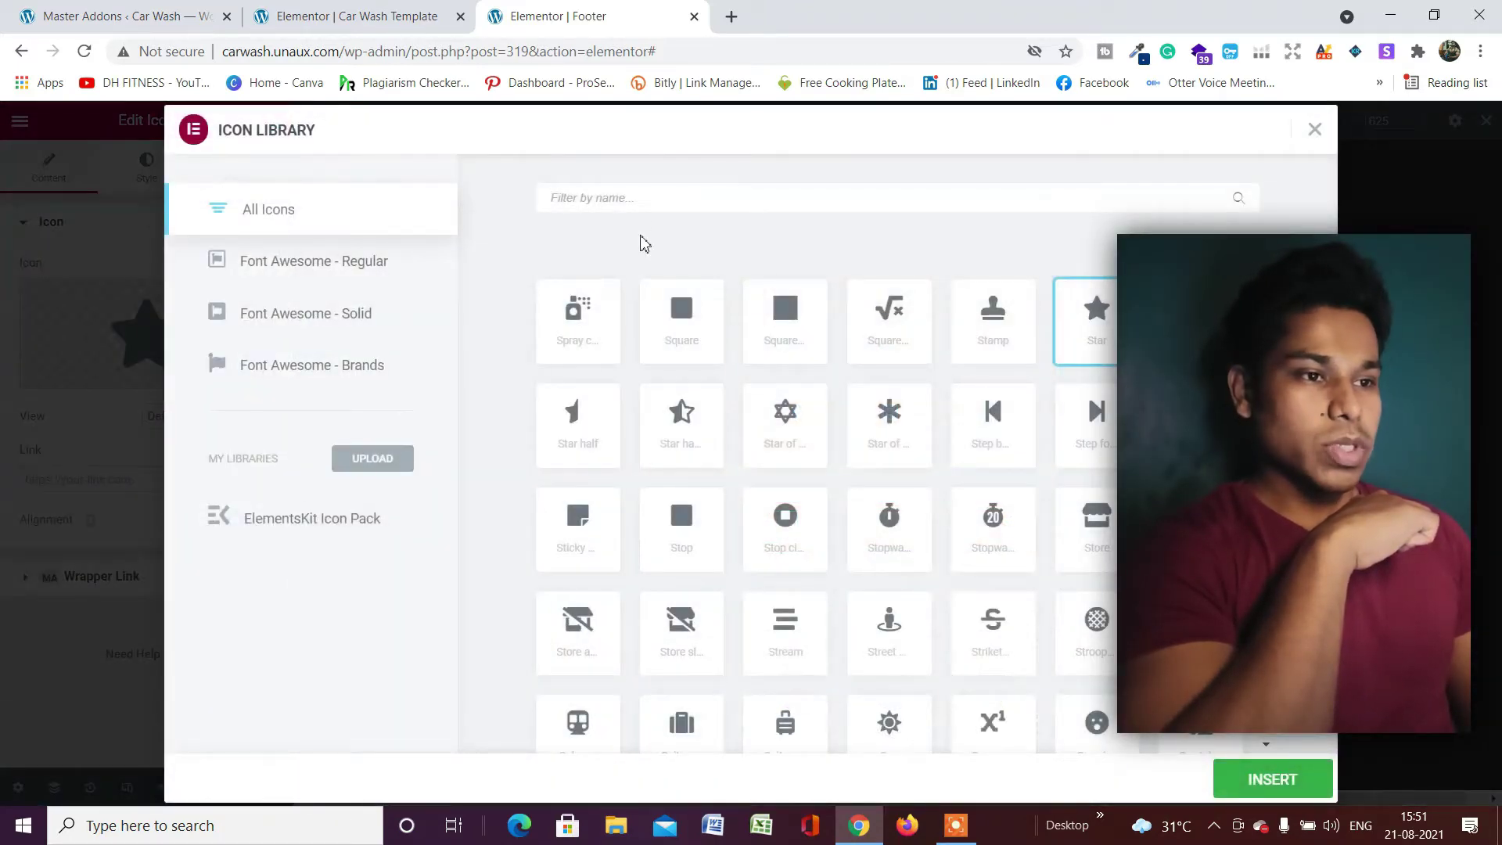
type("home")
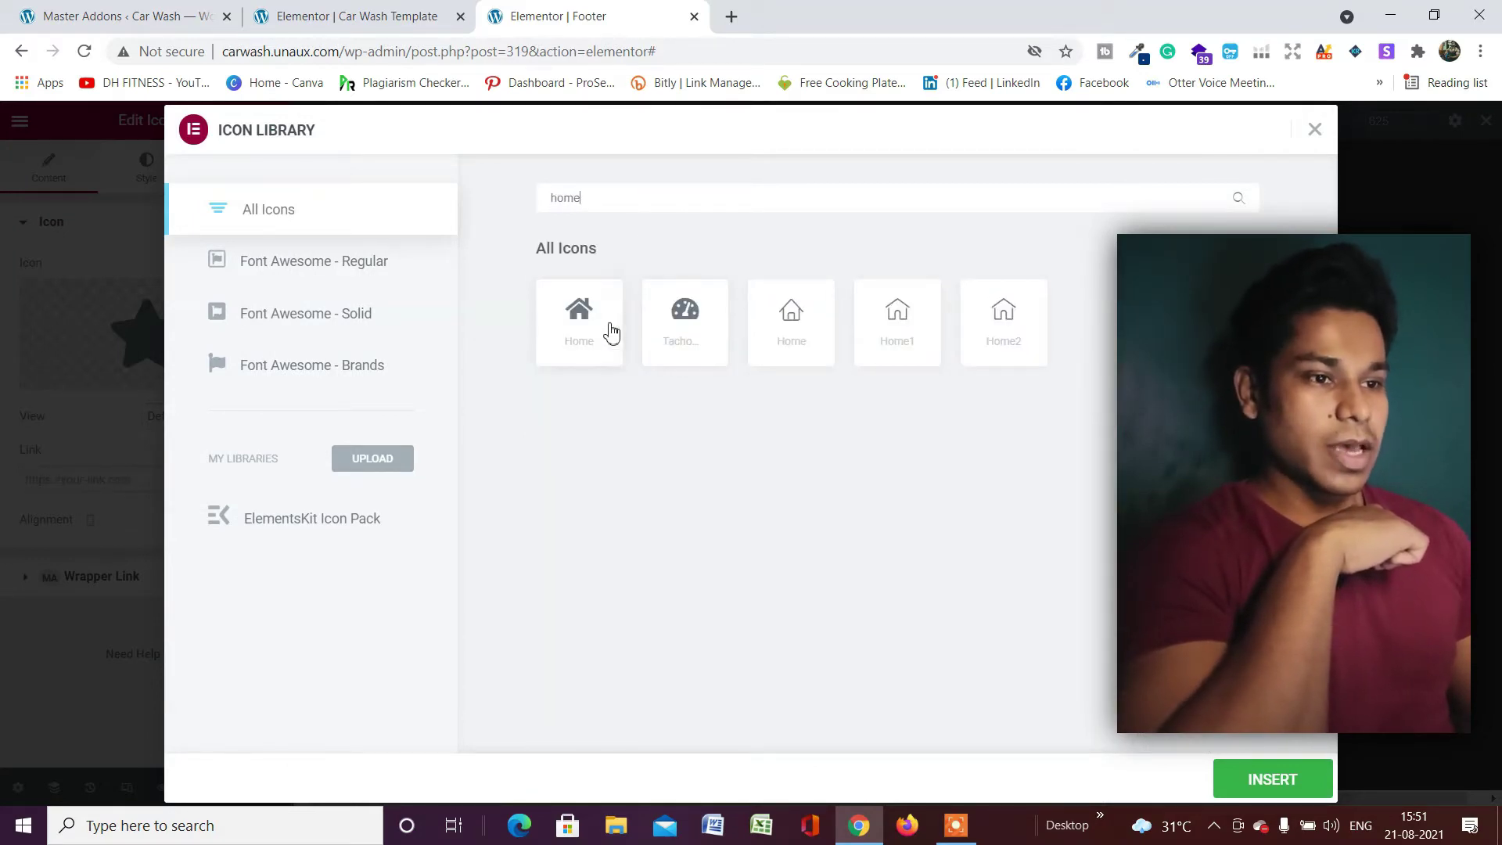
left_click(611, 332)
Insert the Home icon, then replace the second star with a map-marker icon
left_click(1288, 776)
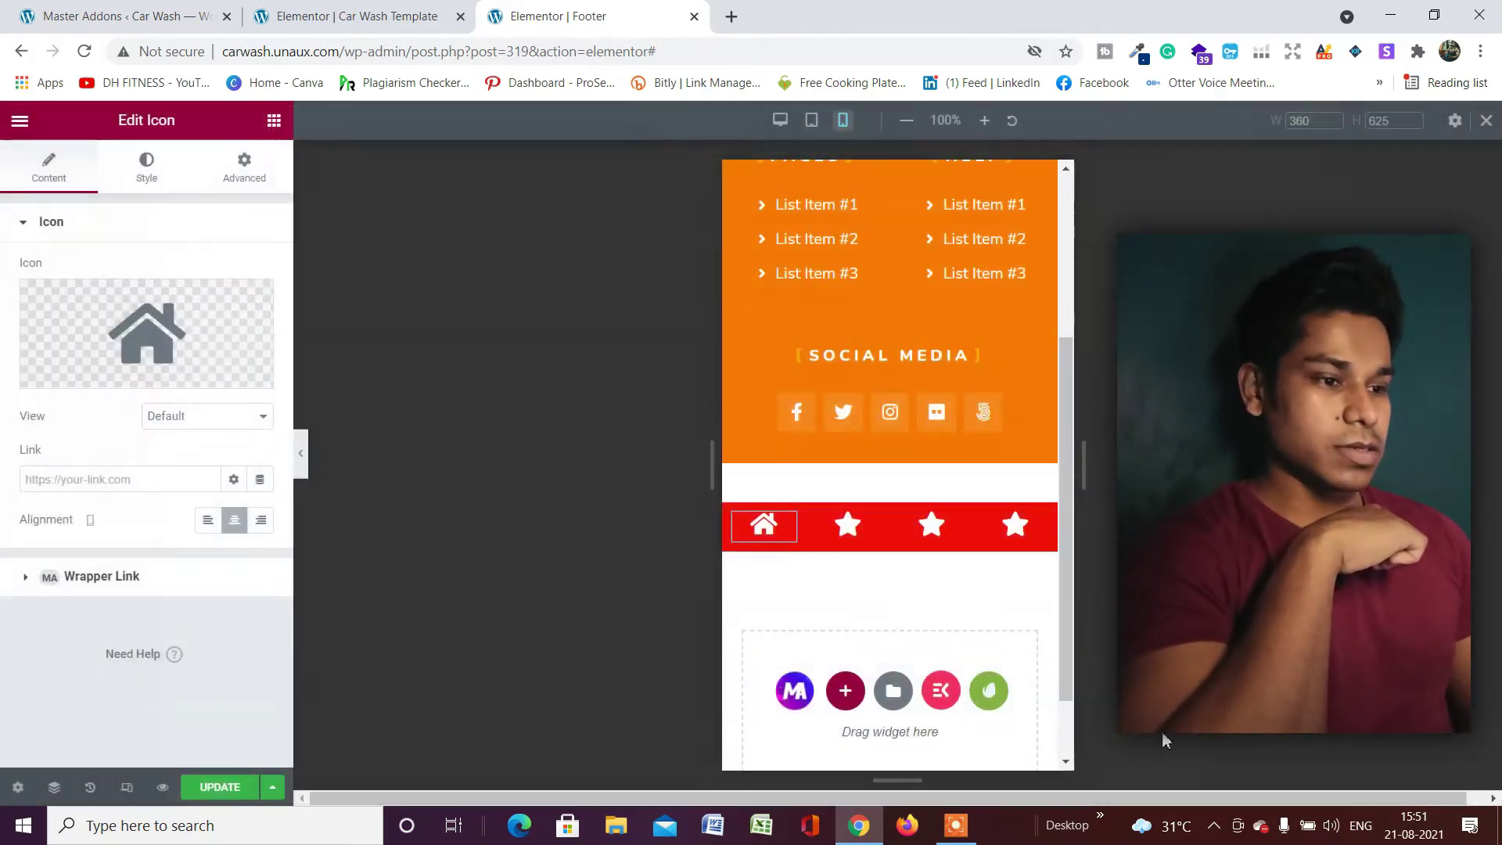
left_click(846, 535)
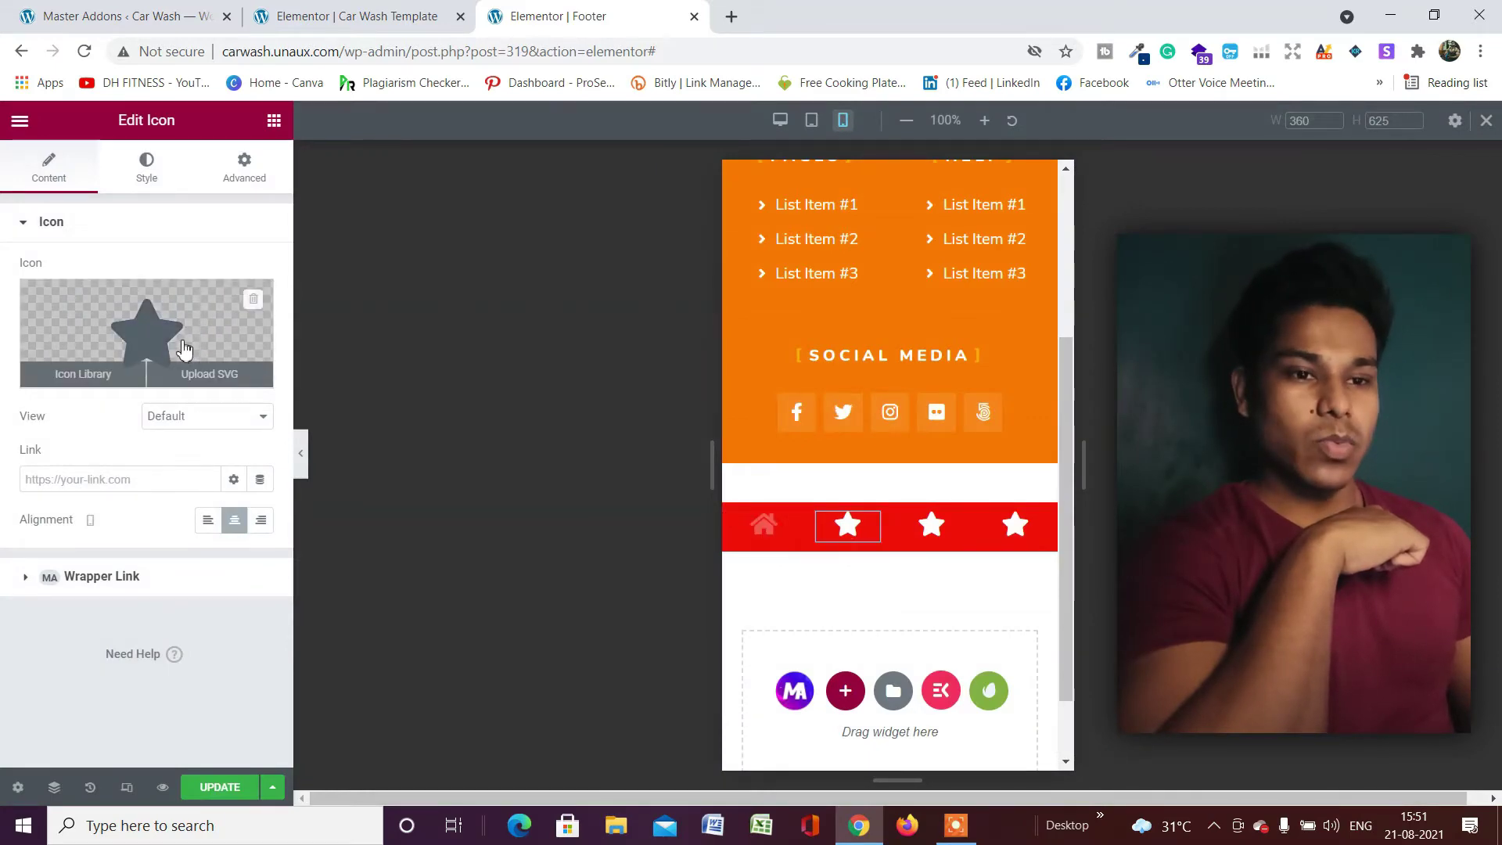
left_click(184, 350)
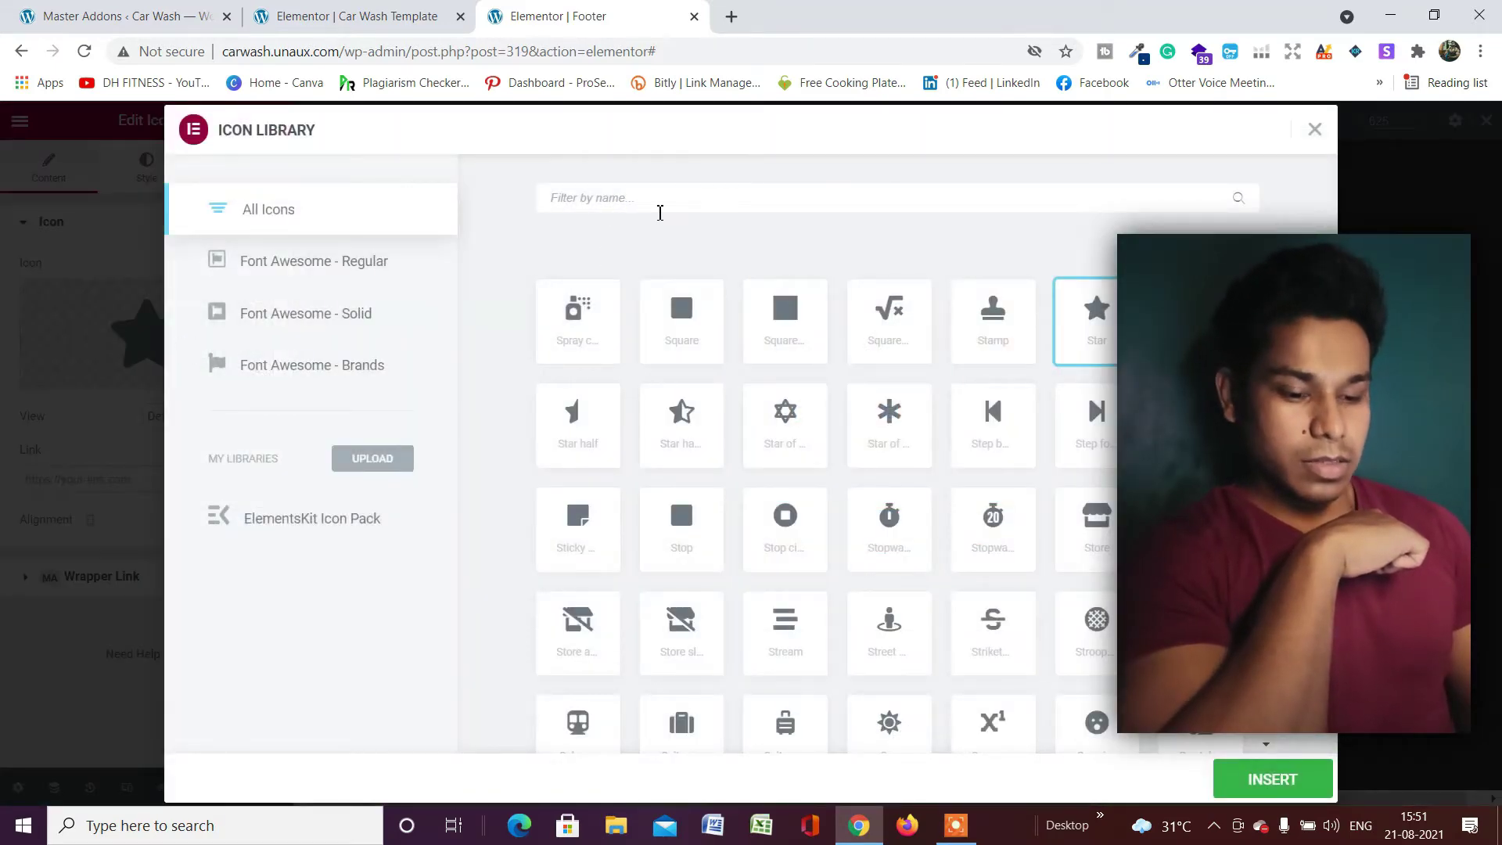
type("map")
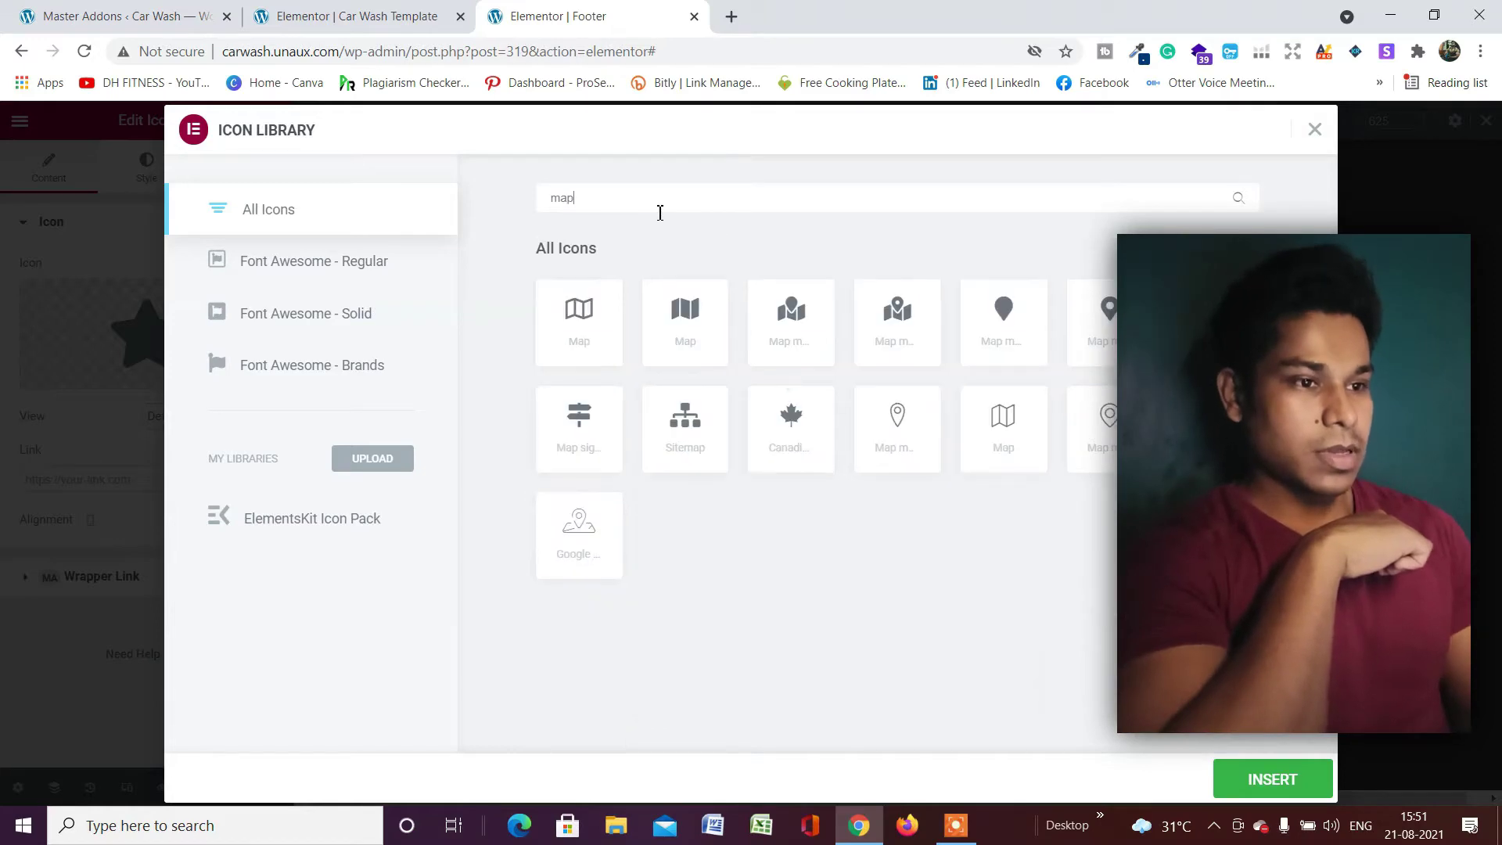
left_click(1272, 791)
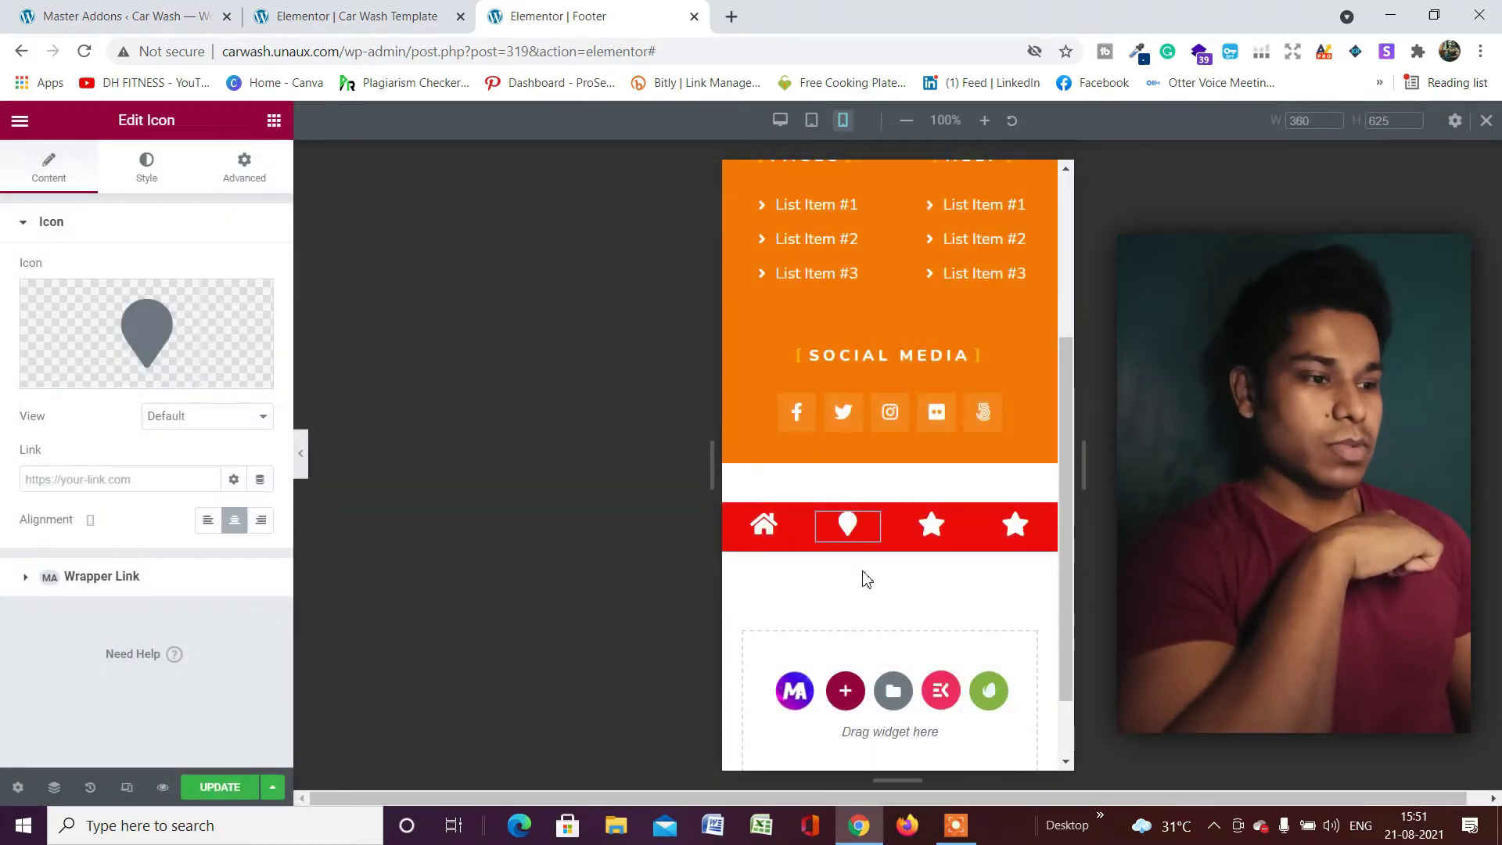
Replace the third star with a cart icon found by searching 'car'
left_click(934, 522)
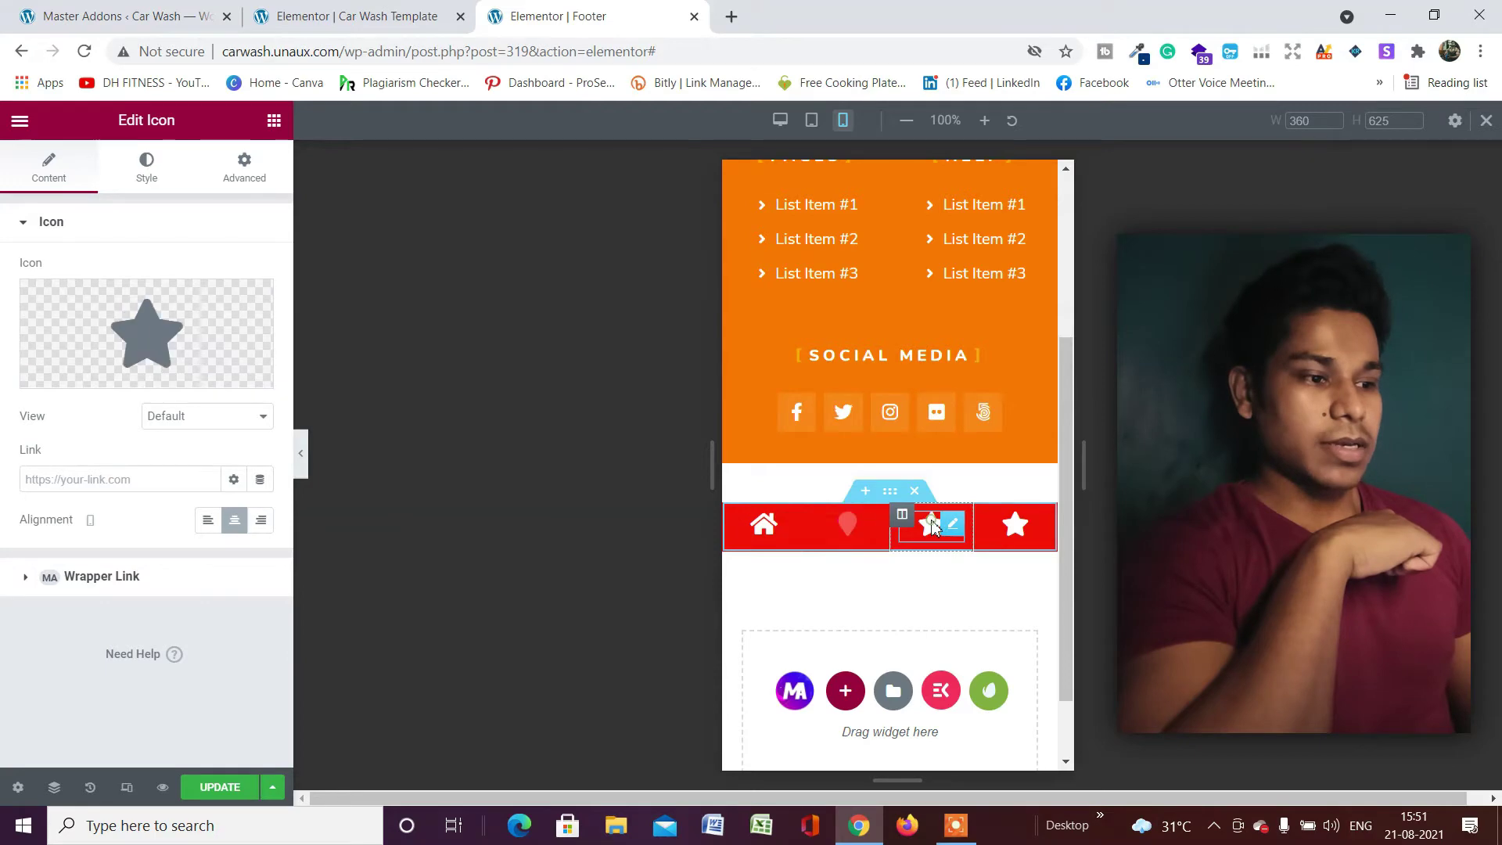
left_click(187, 316)
left_click(805, 202)
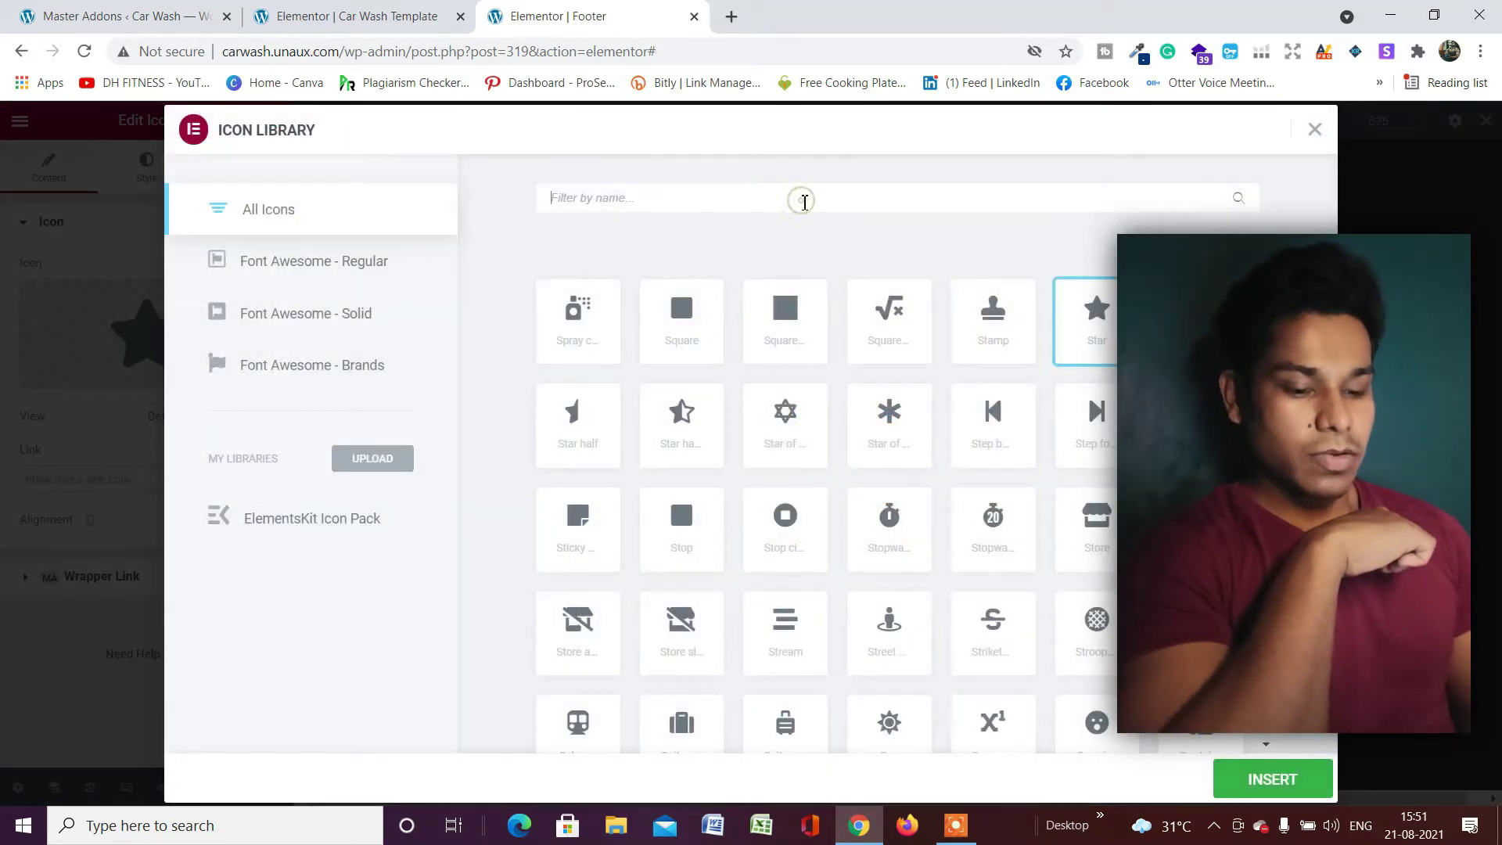
type("foo")
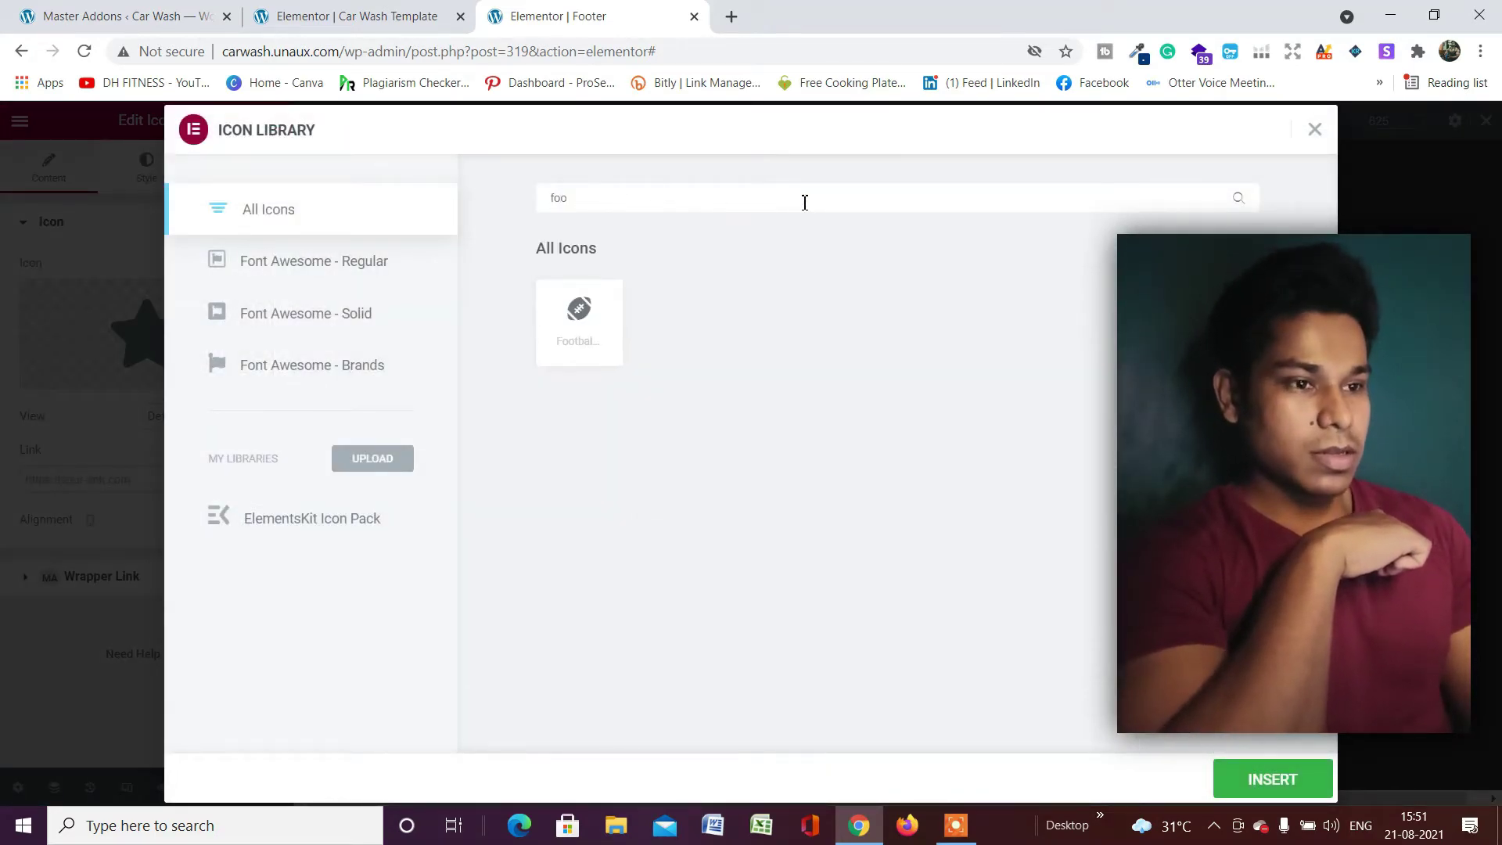
key("BackSpace")
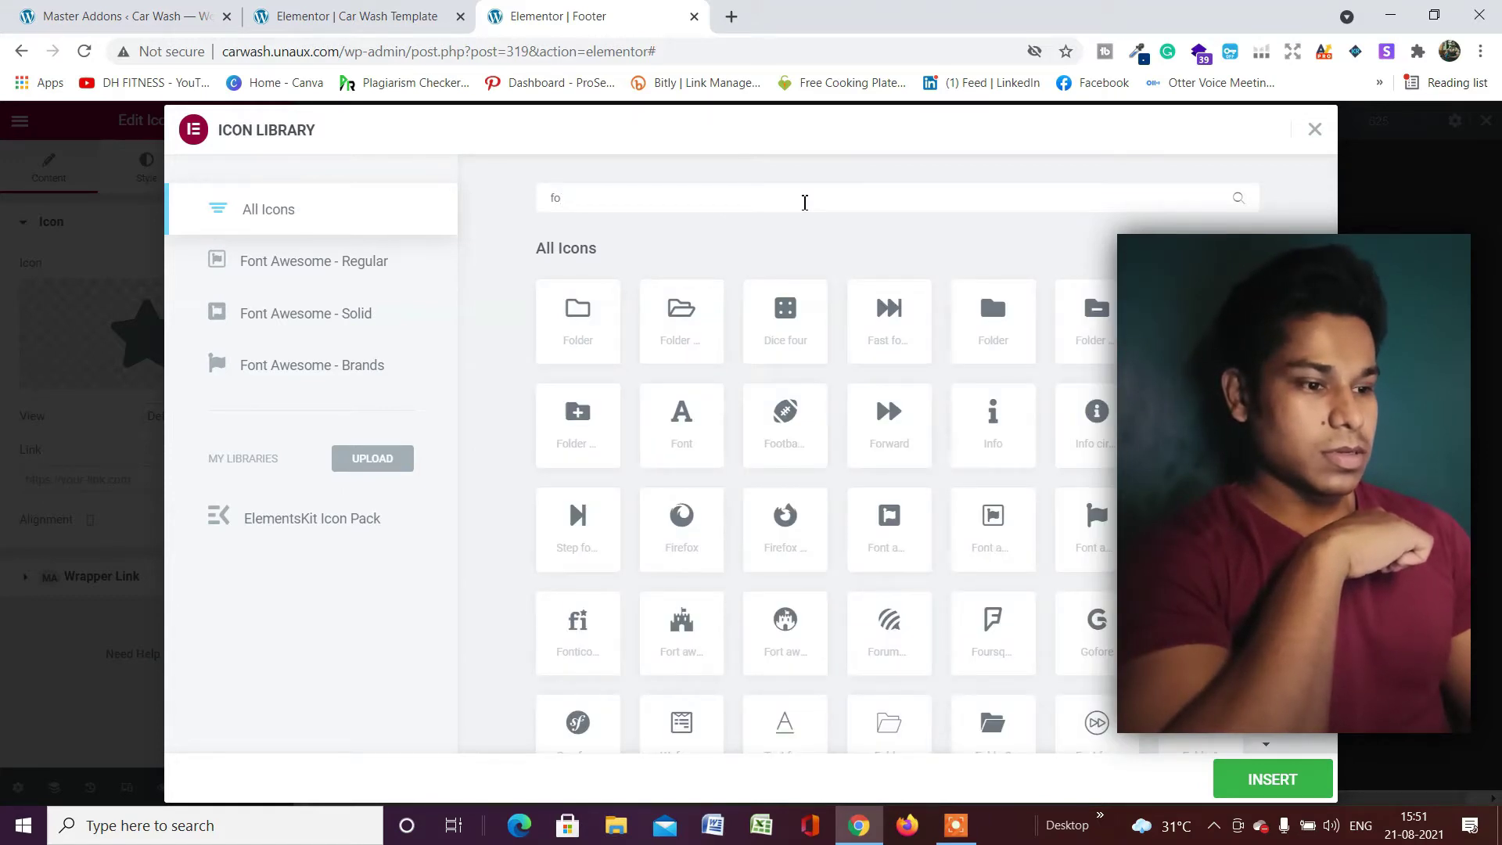
key("BackSpace")
type("car")
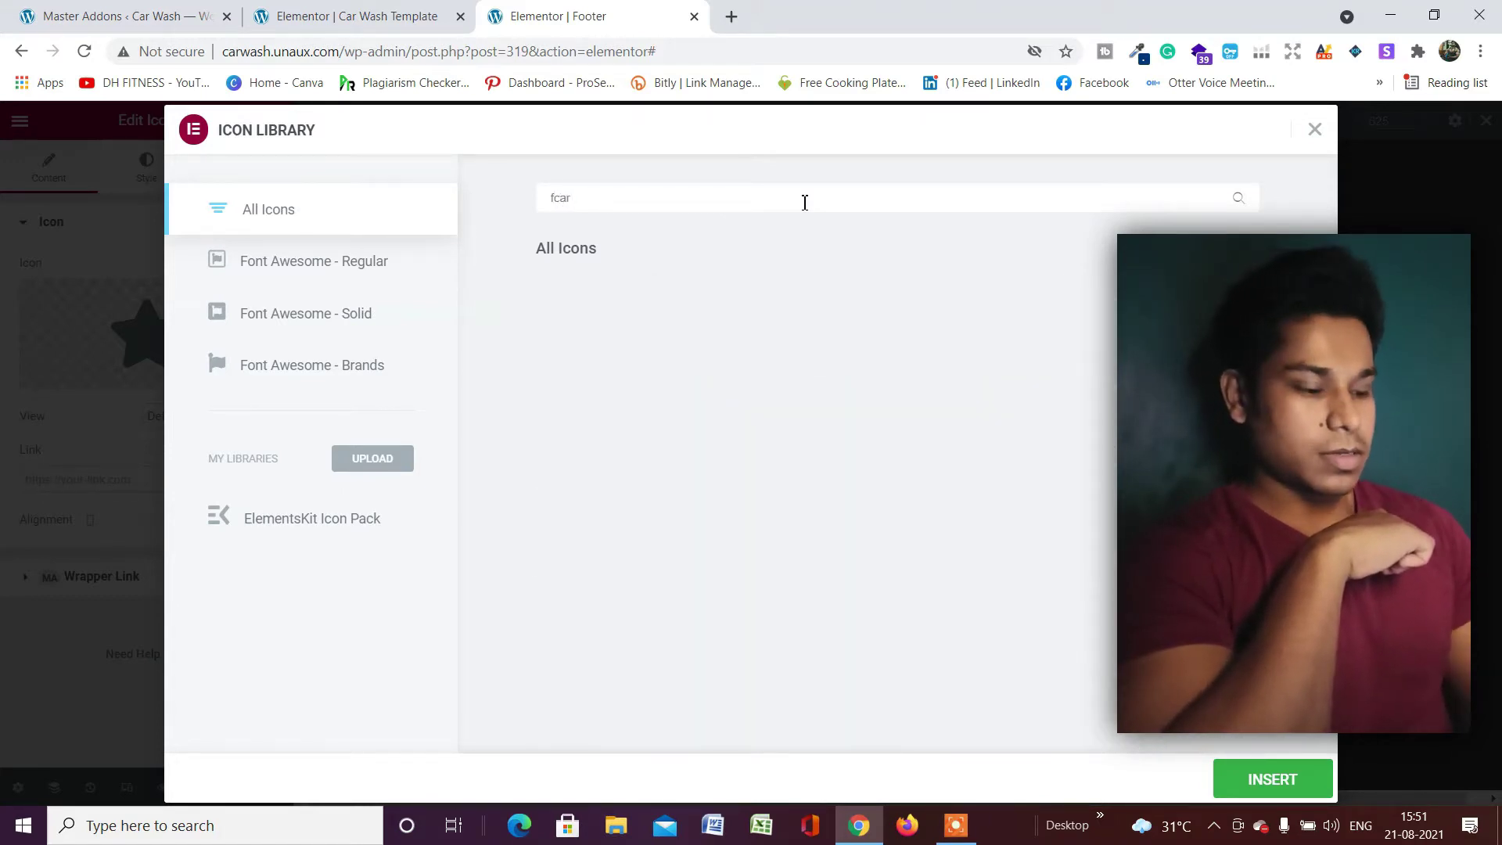
key("BackSpace")
key("BackSpace")
key("BackSpace")
key("BackSpace")
type("car")
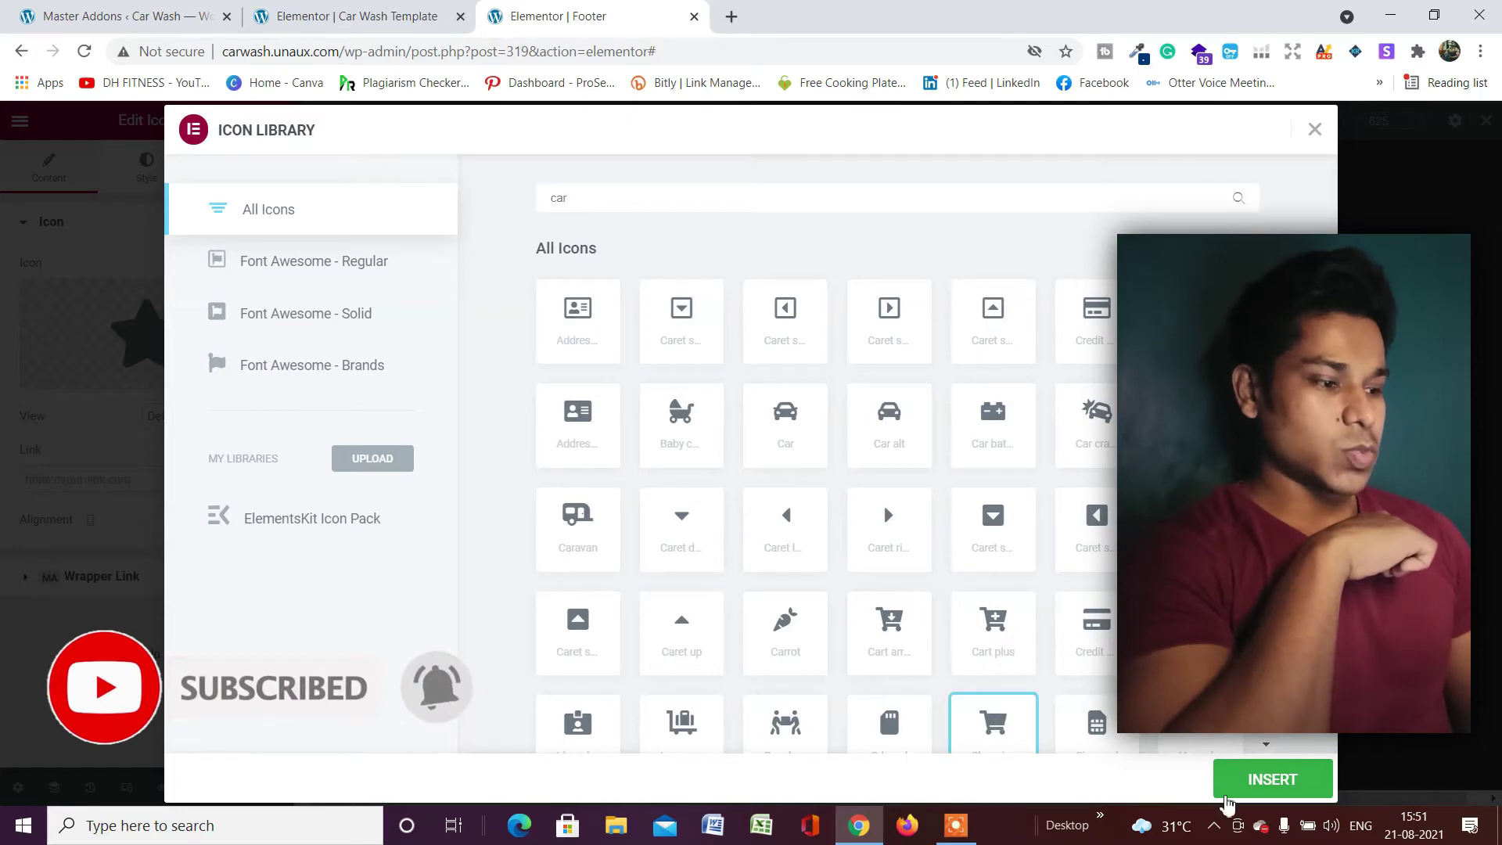
left_click(1226, 786)
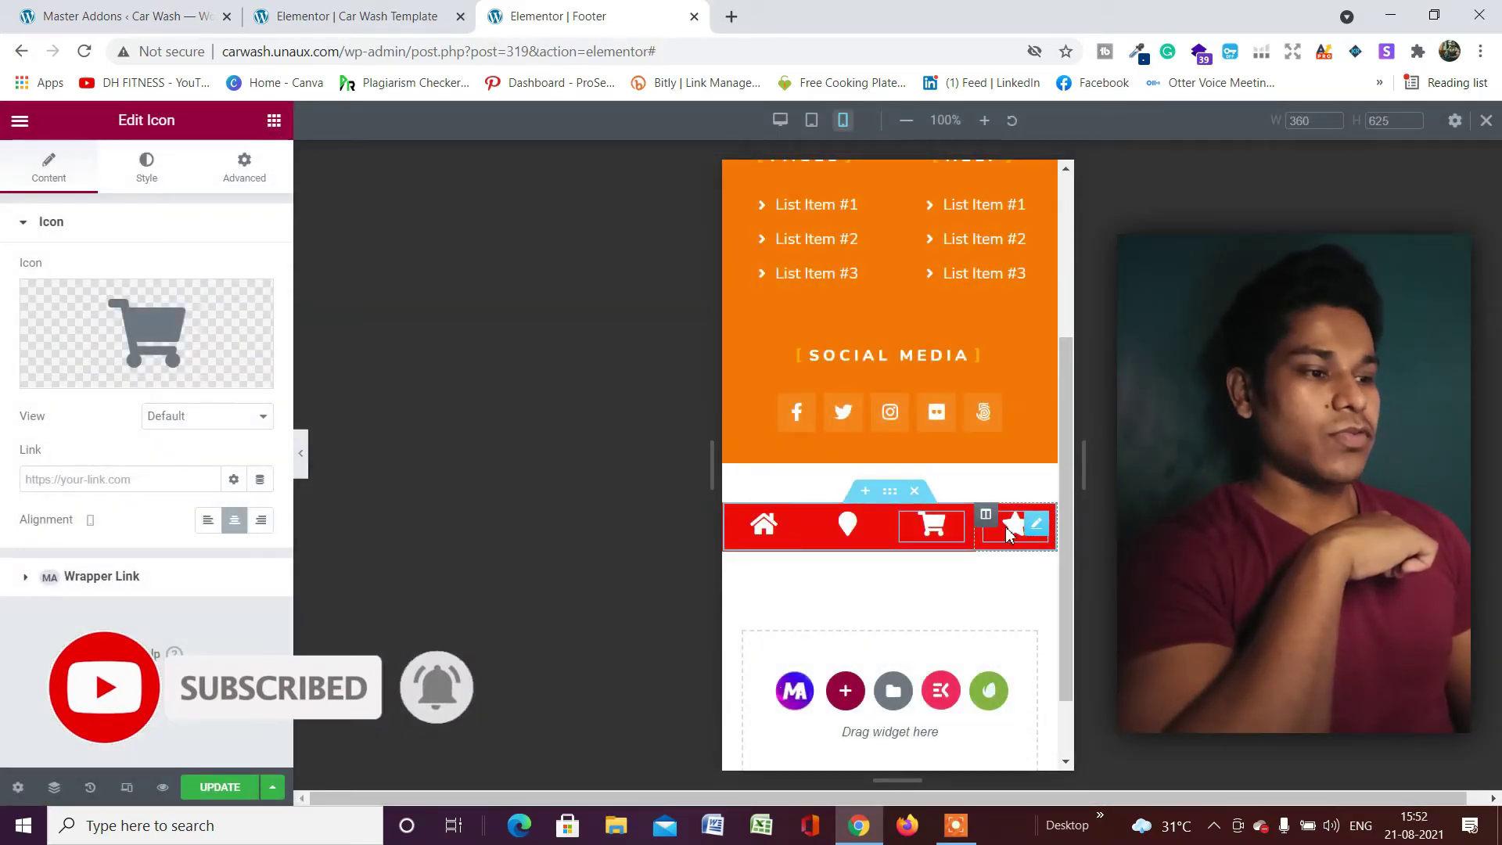
Replace the last star with the Phone alt icon
left_click(1009, 532)
left_click(162, 323)
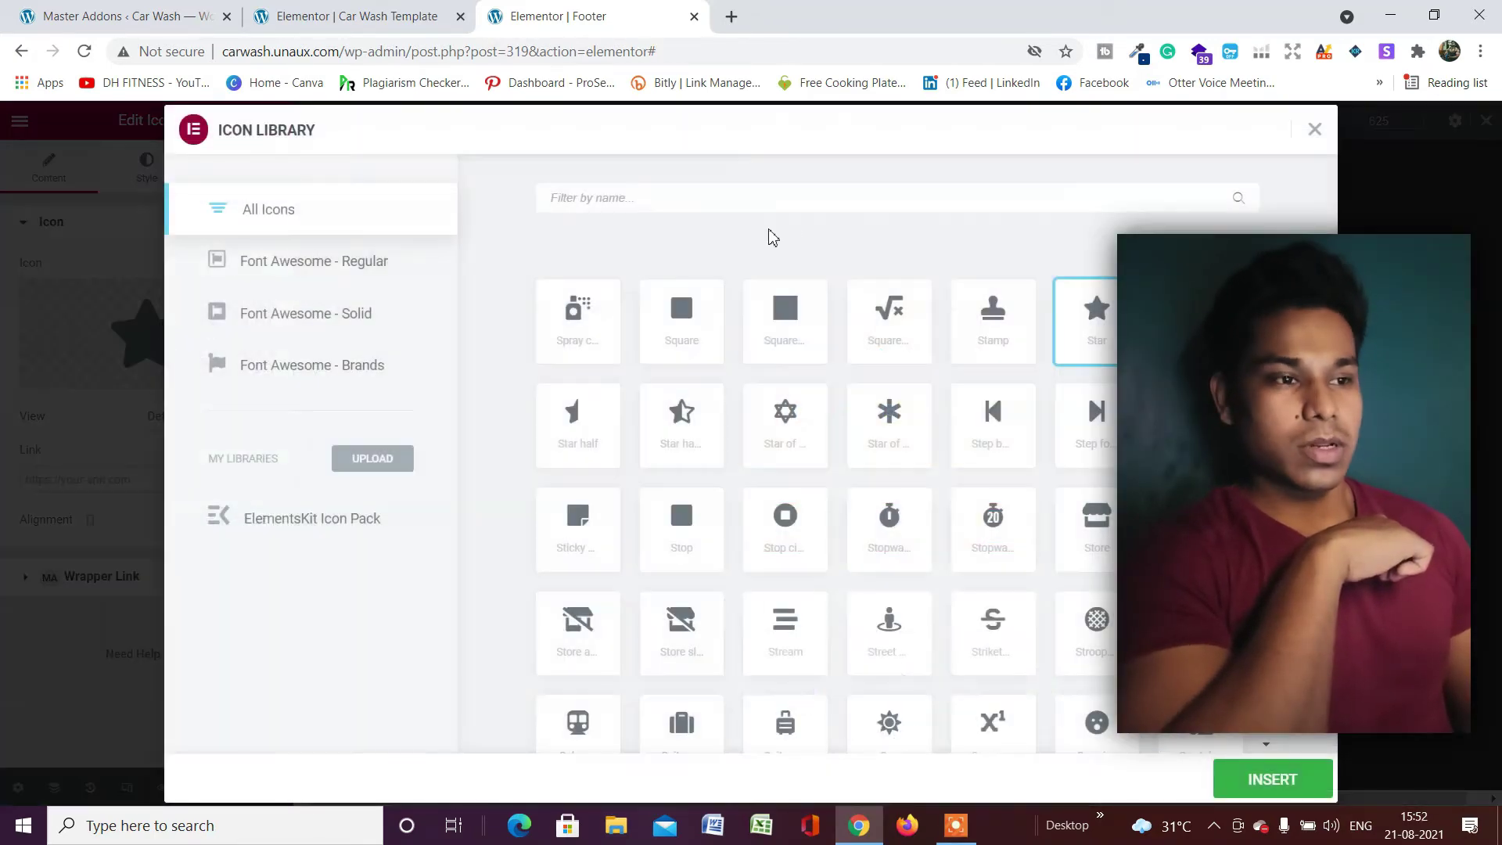
type("phone")
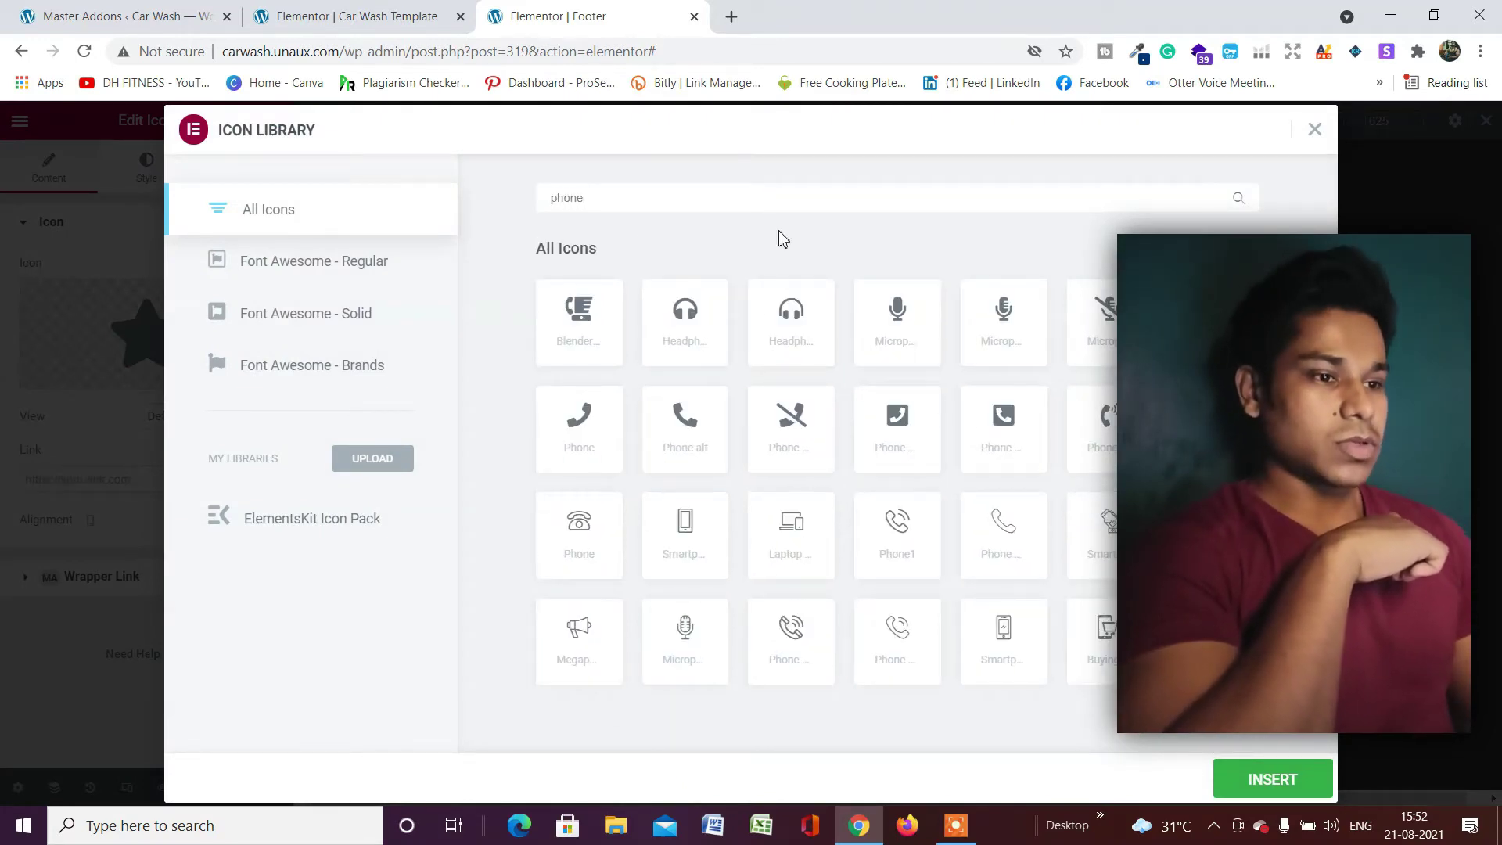
left_click(709, 426)
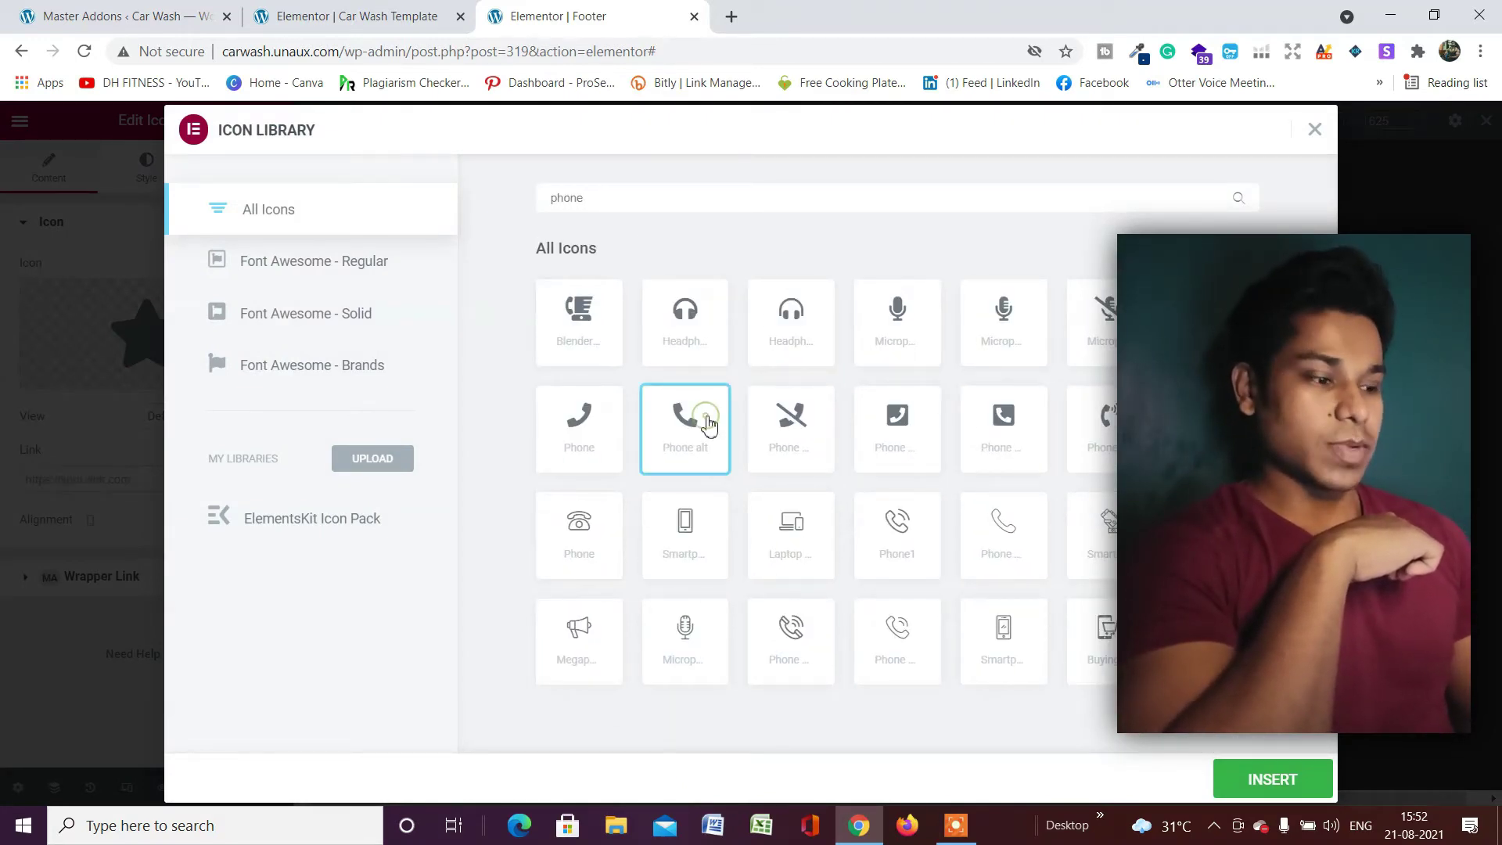
left_click(1232, 778)
Scroll the mobile preview to the red icon bar and select its whole section
scroll(900, 548, "down", 1)
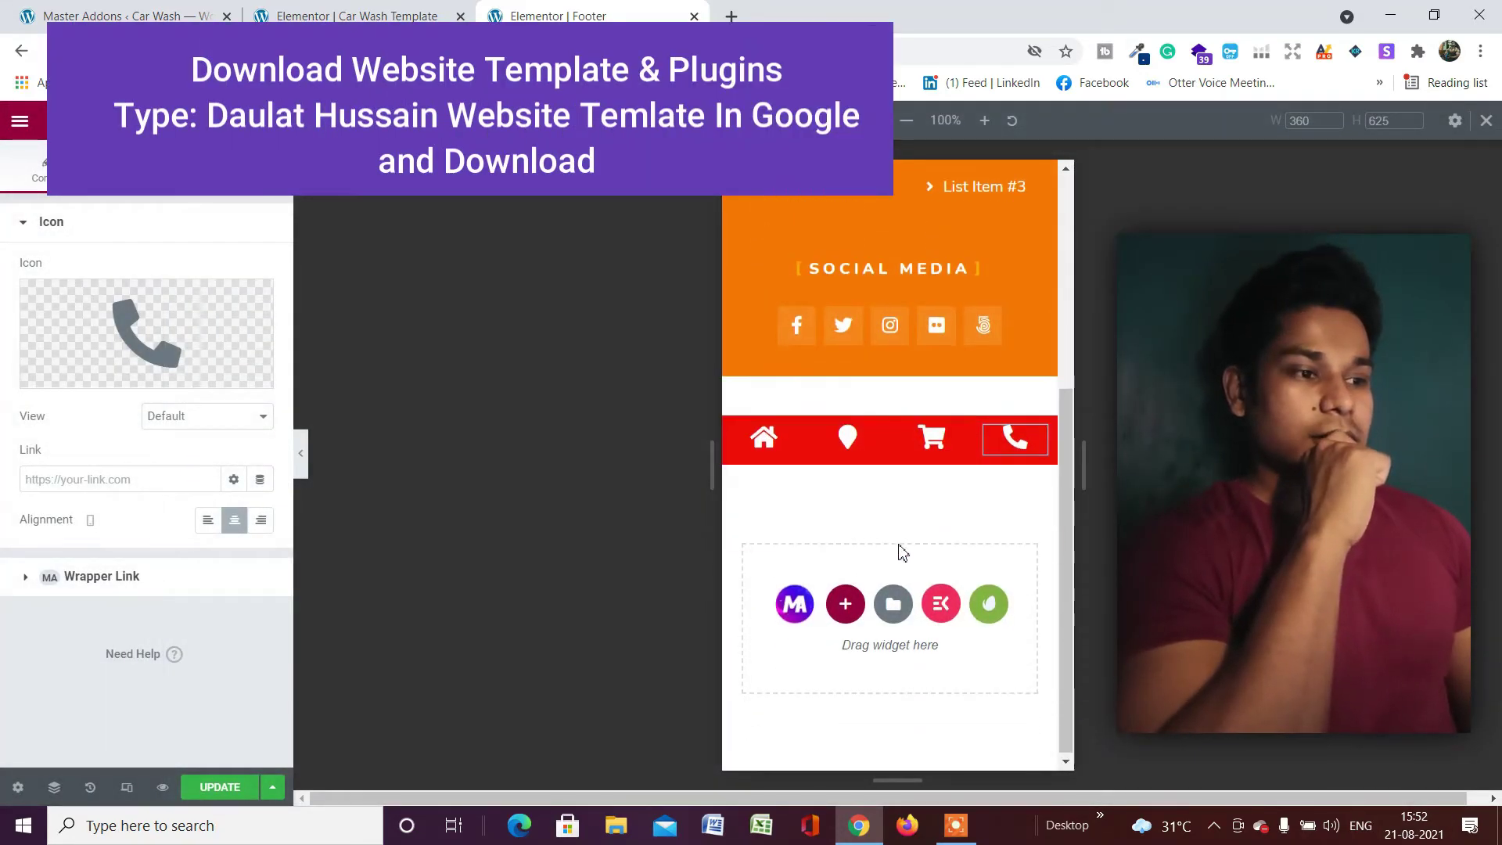
scroll(916, 540, "up", 1)
scroll(892, 548, "down", 1)
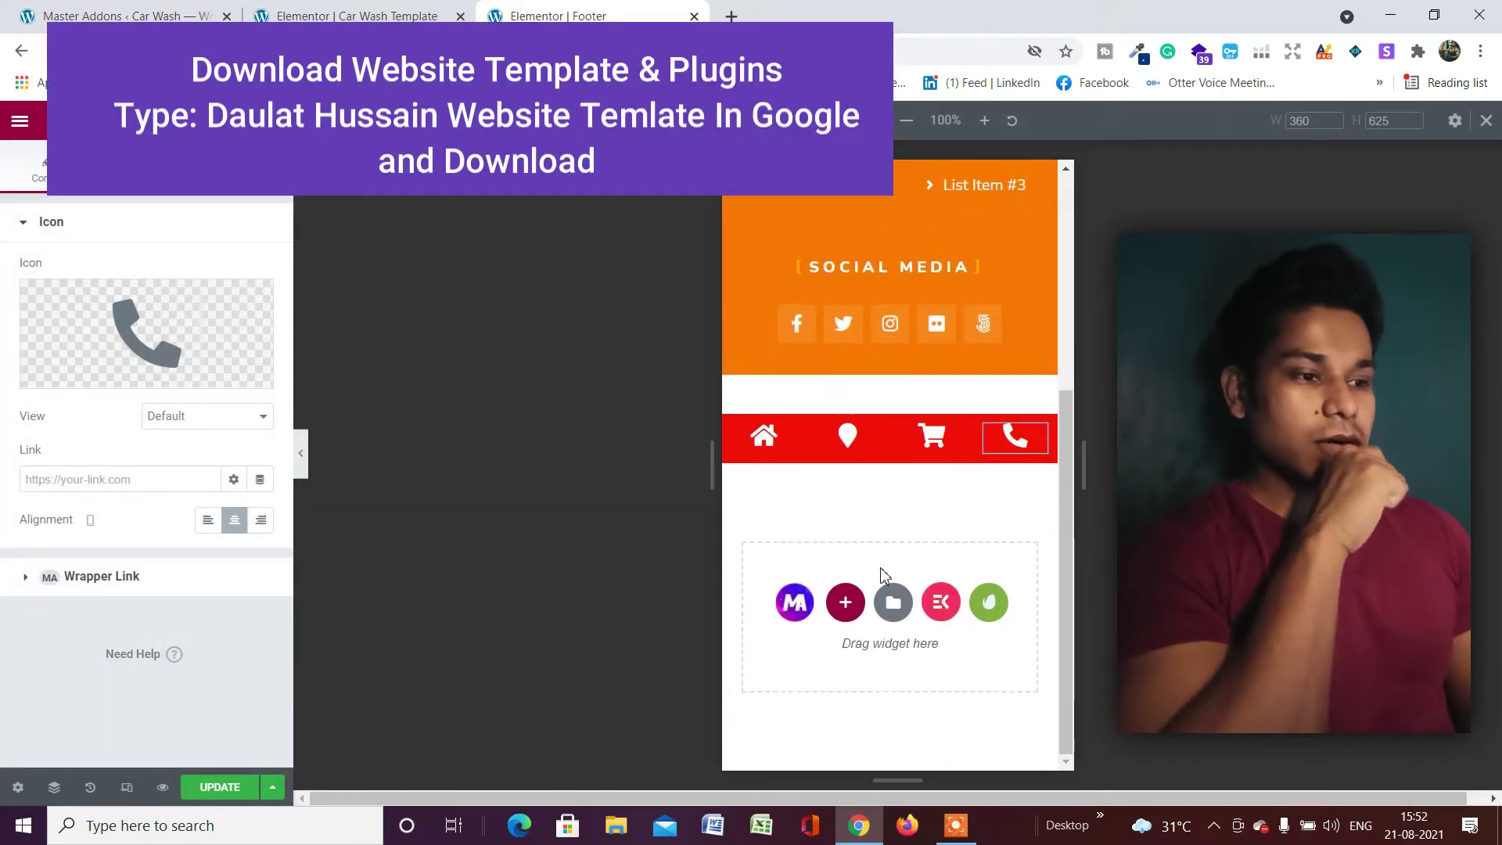
scroll(915, 522, "up", 2)
scroll(910, 525, "down", 2)
scroll(912, 540, "up", 1)
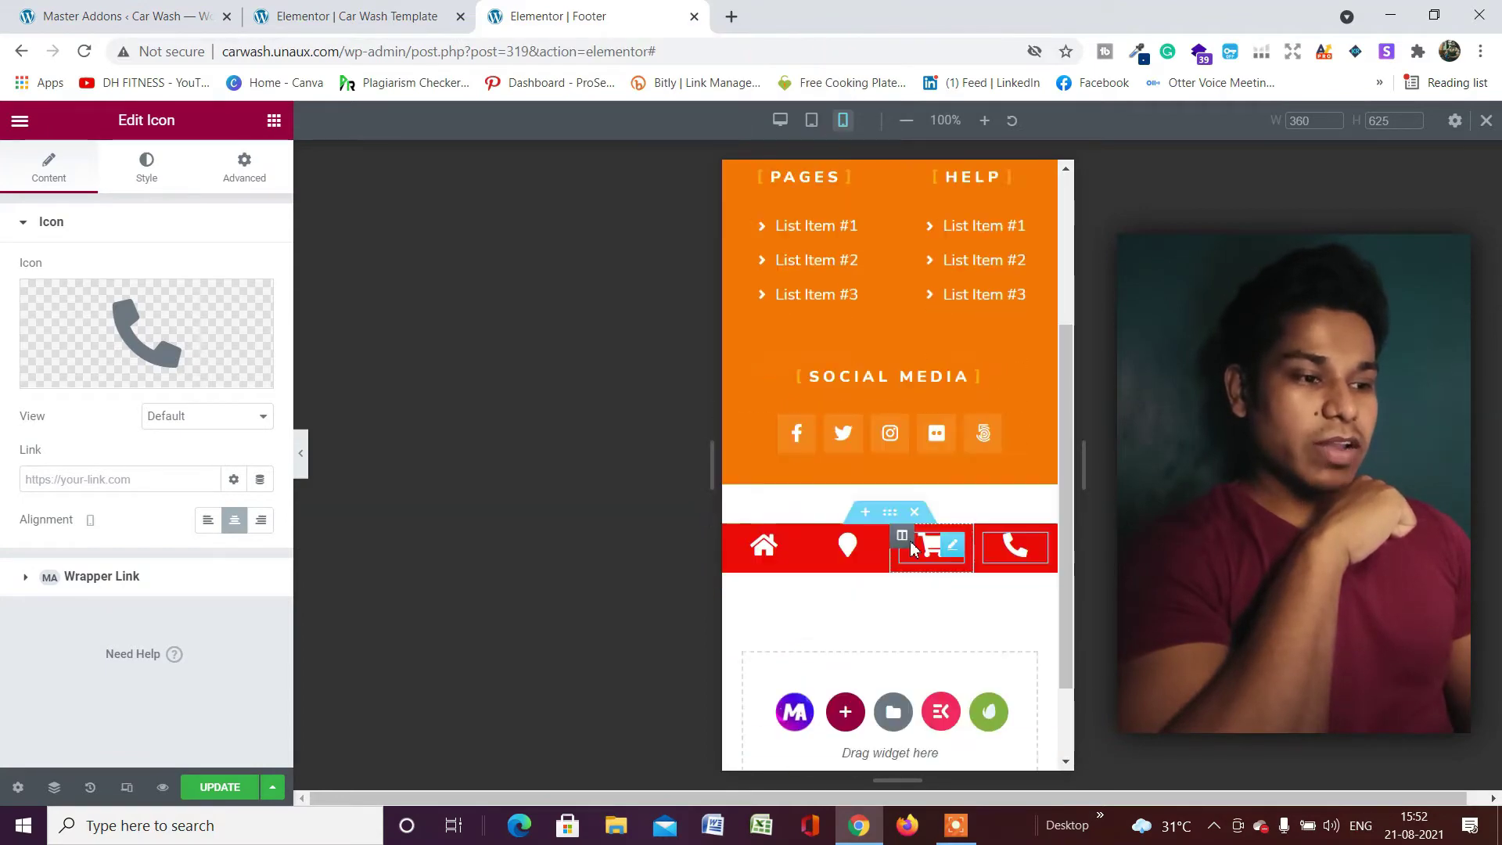
scroll(931, 602, "down", 1)
scroll(889, 587, "up", 2)
scroll(904, 606, "down", 1)
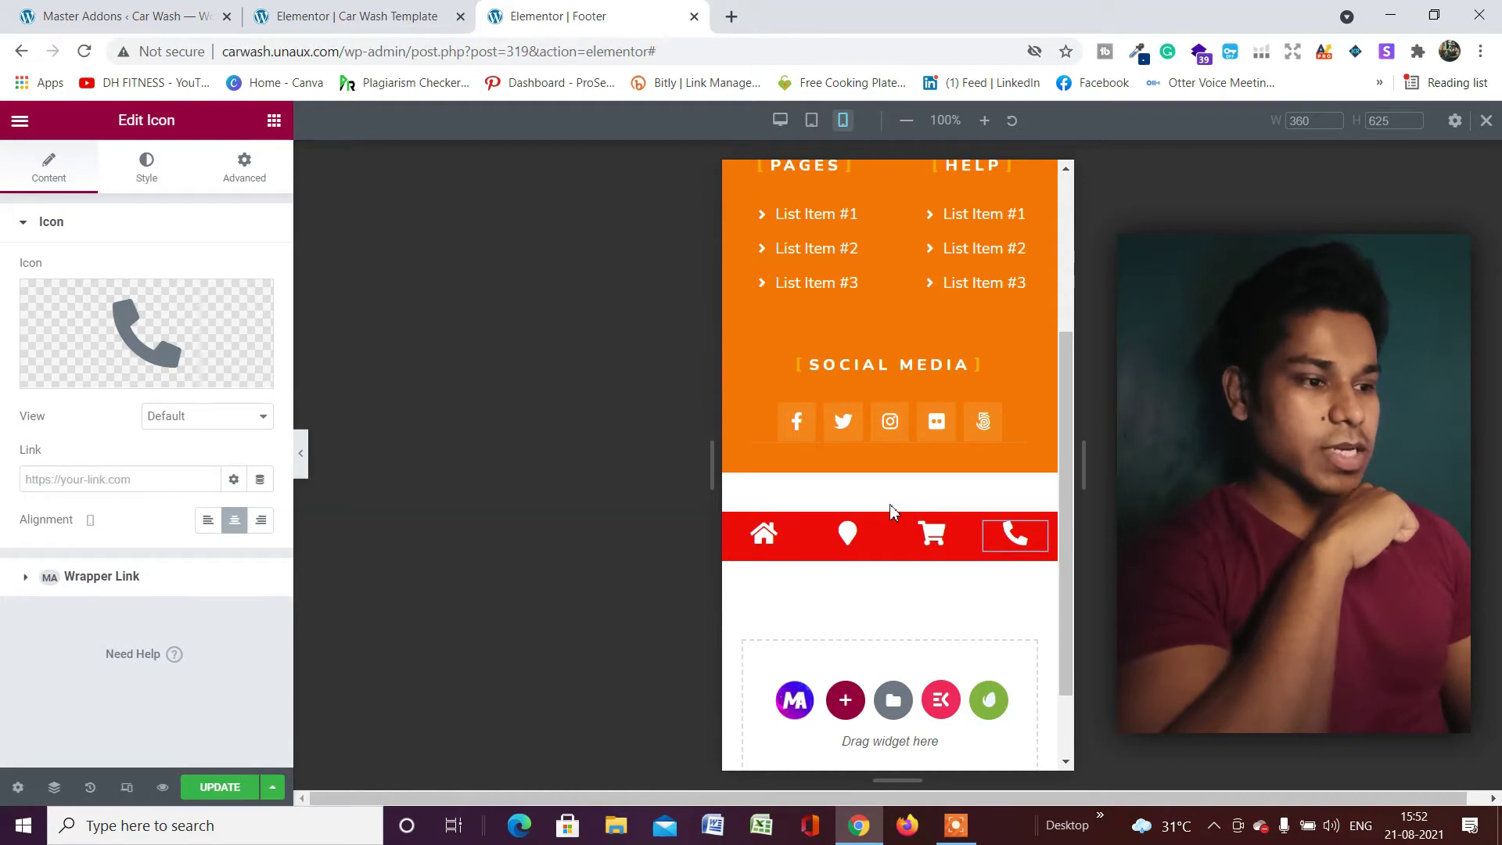
left_click(893, 513)
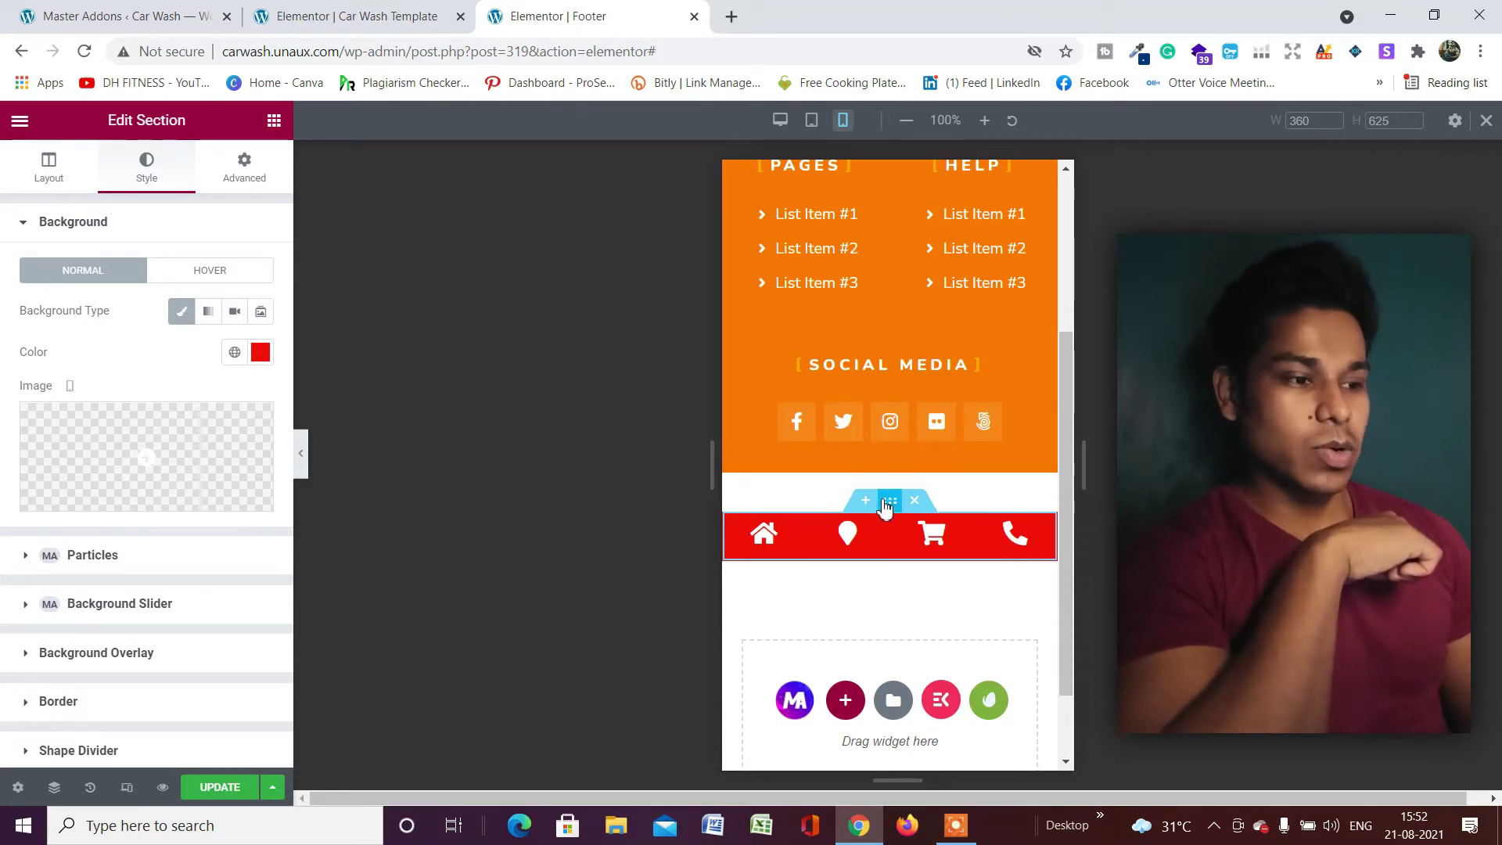
In Advanced > Responsive, set the red bar section to hide on desktop
scroll(129, 563, "down", 2)
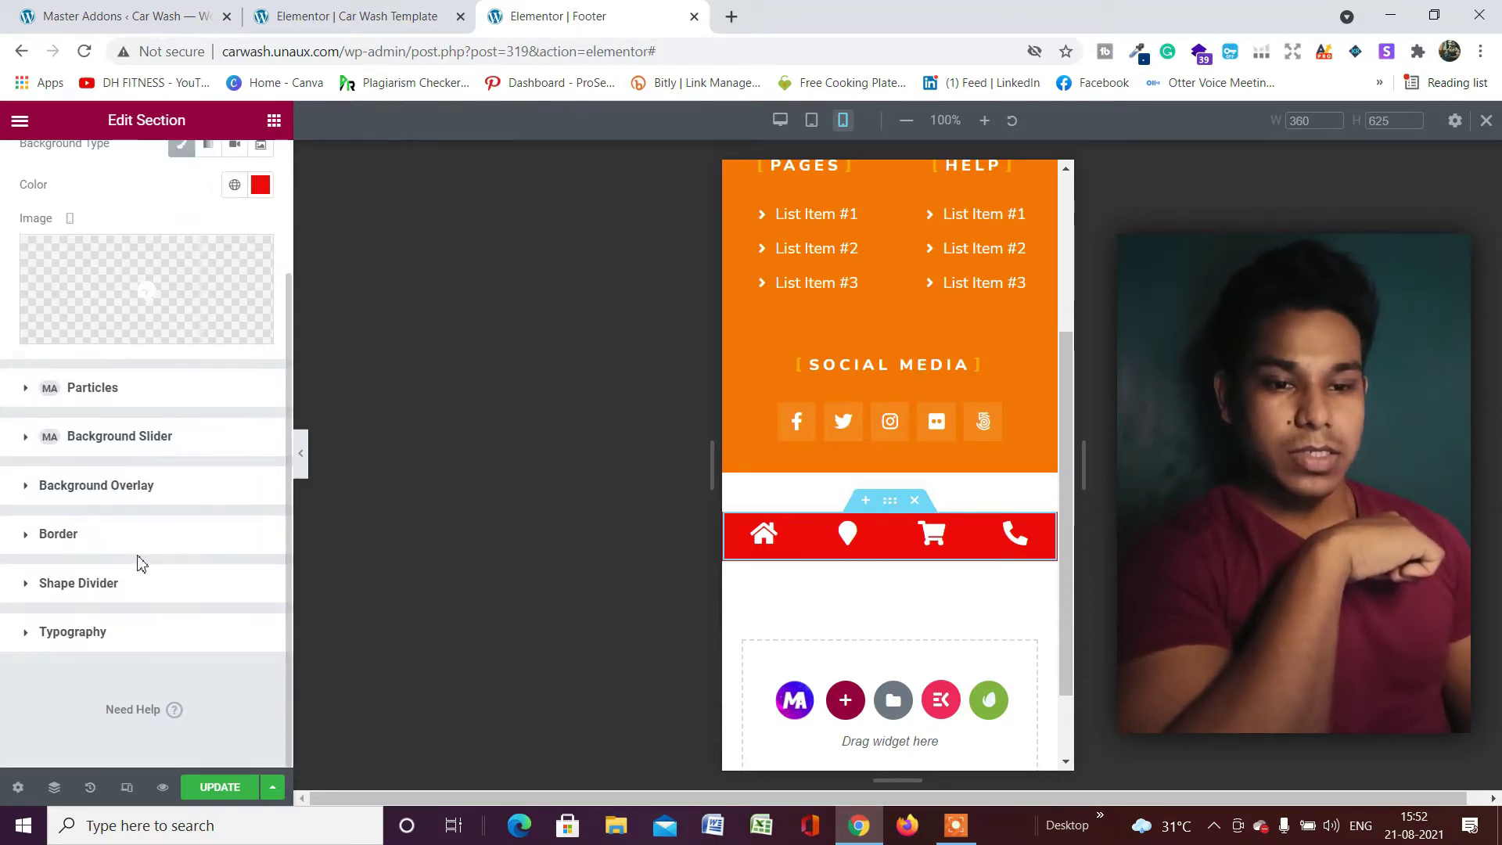
scroll(138, 560, "up", 2)
left_click(245, 161)
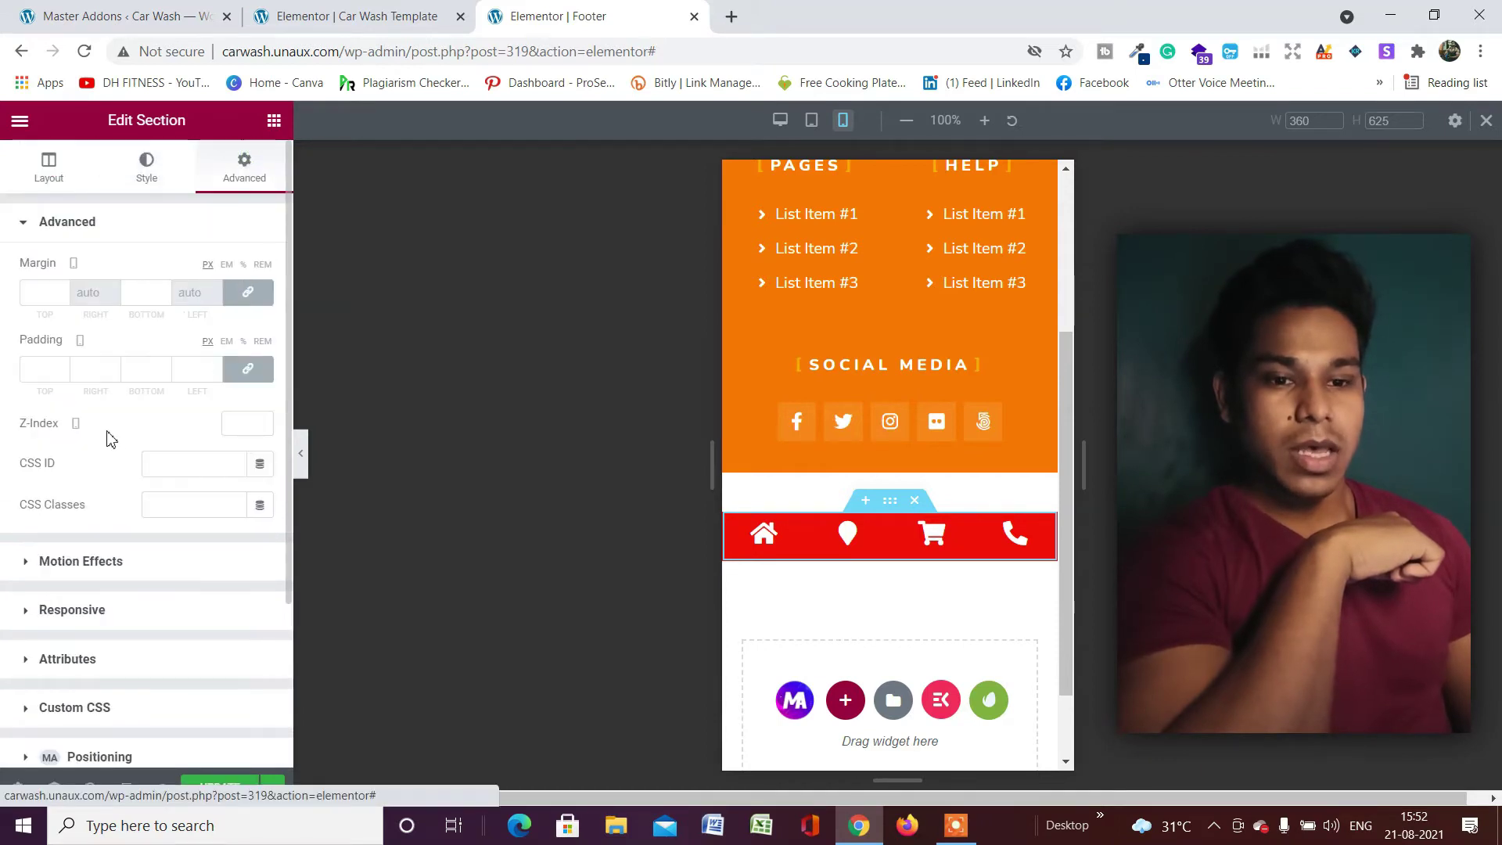
scroll(133, 486, "down", 3)
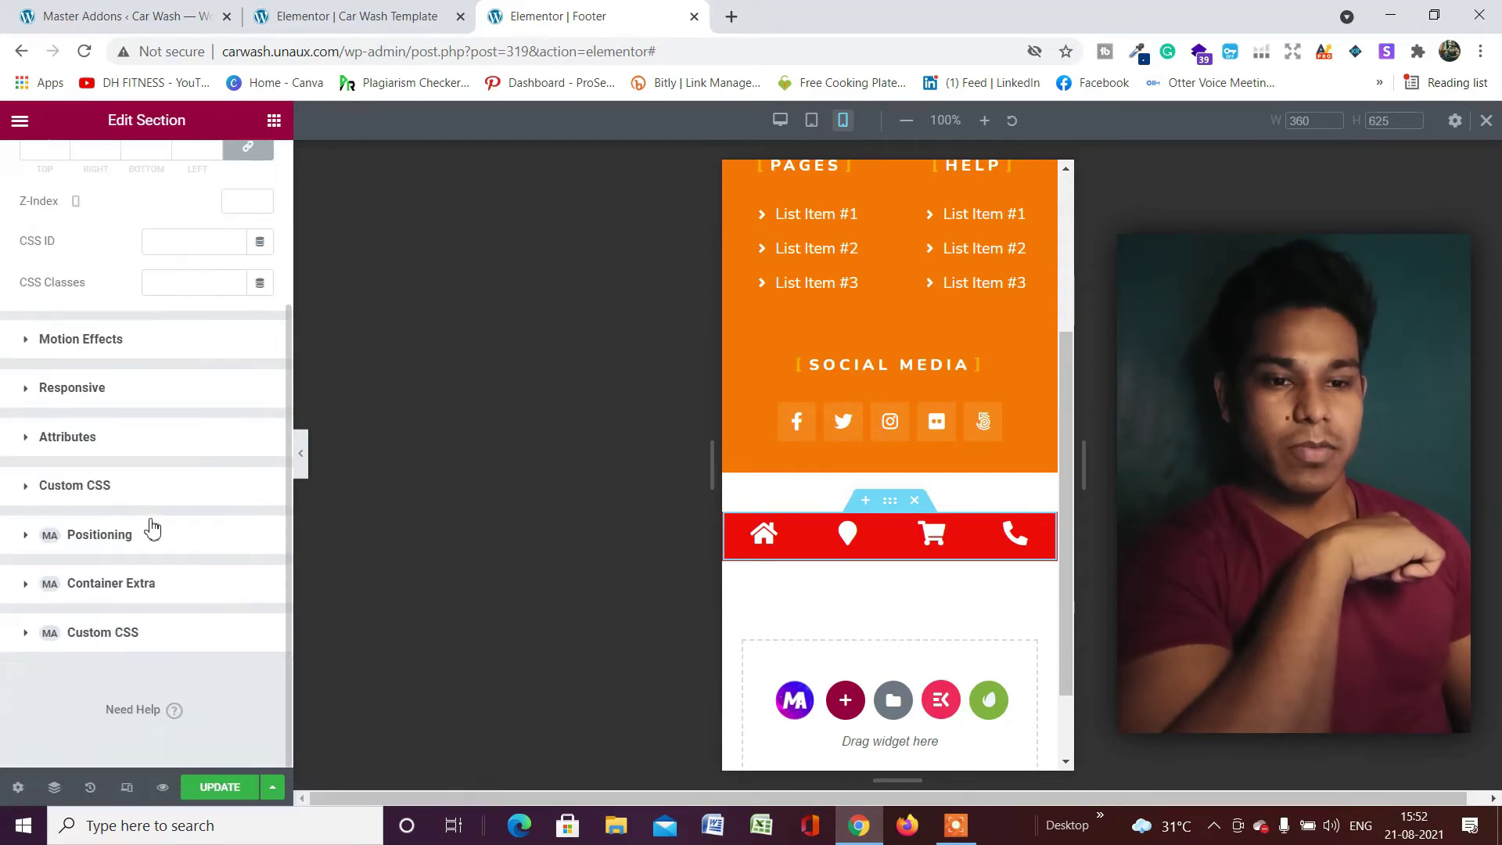
left_click(173, 387)
scroll(178, 391, "down", 2)
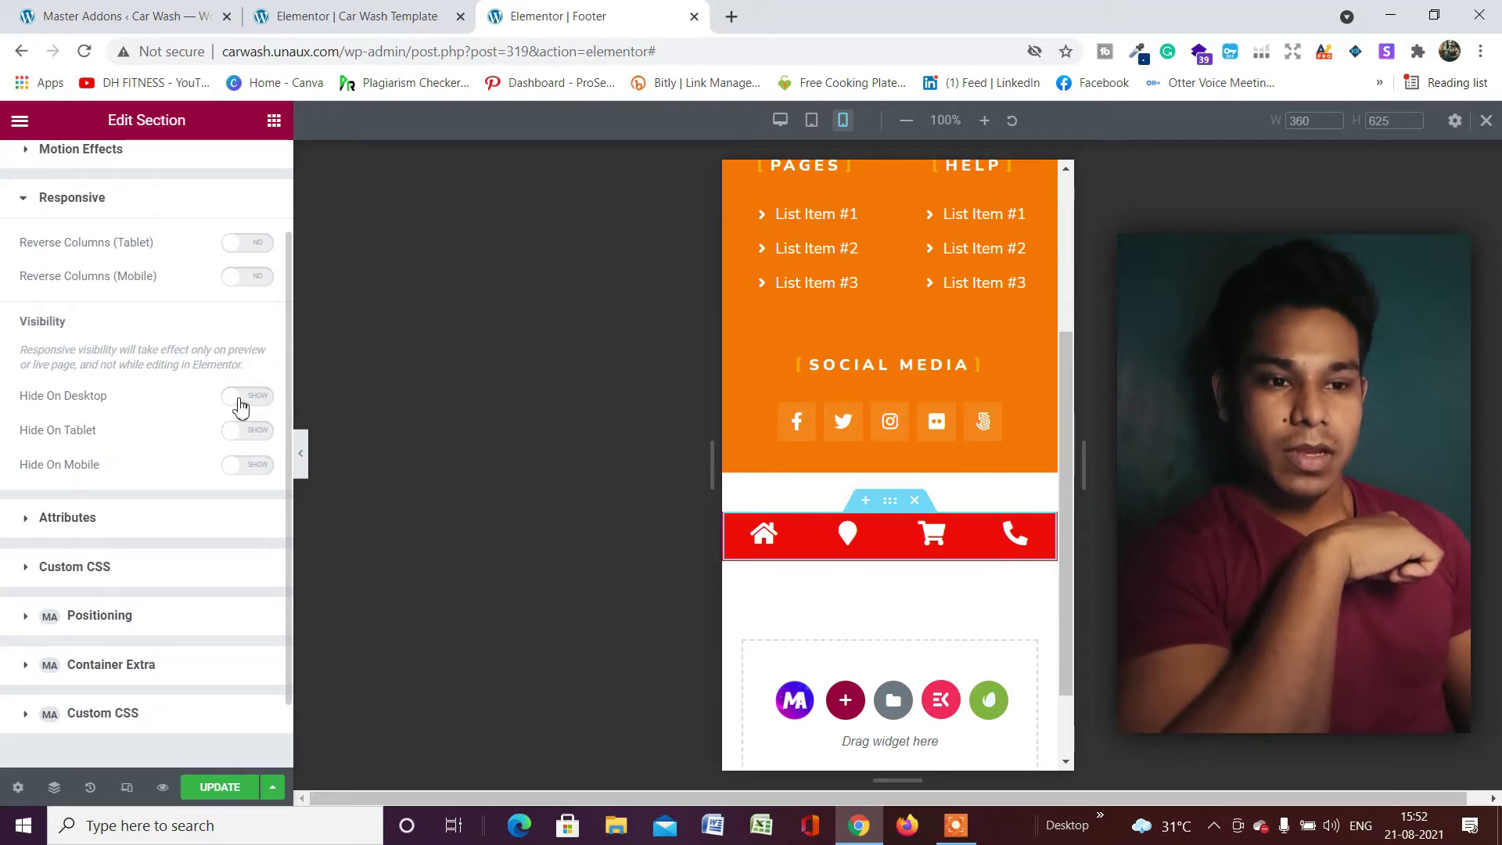
left_click(247, 466)
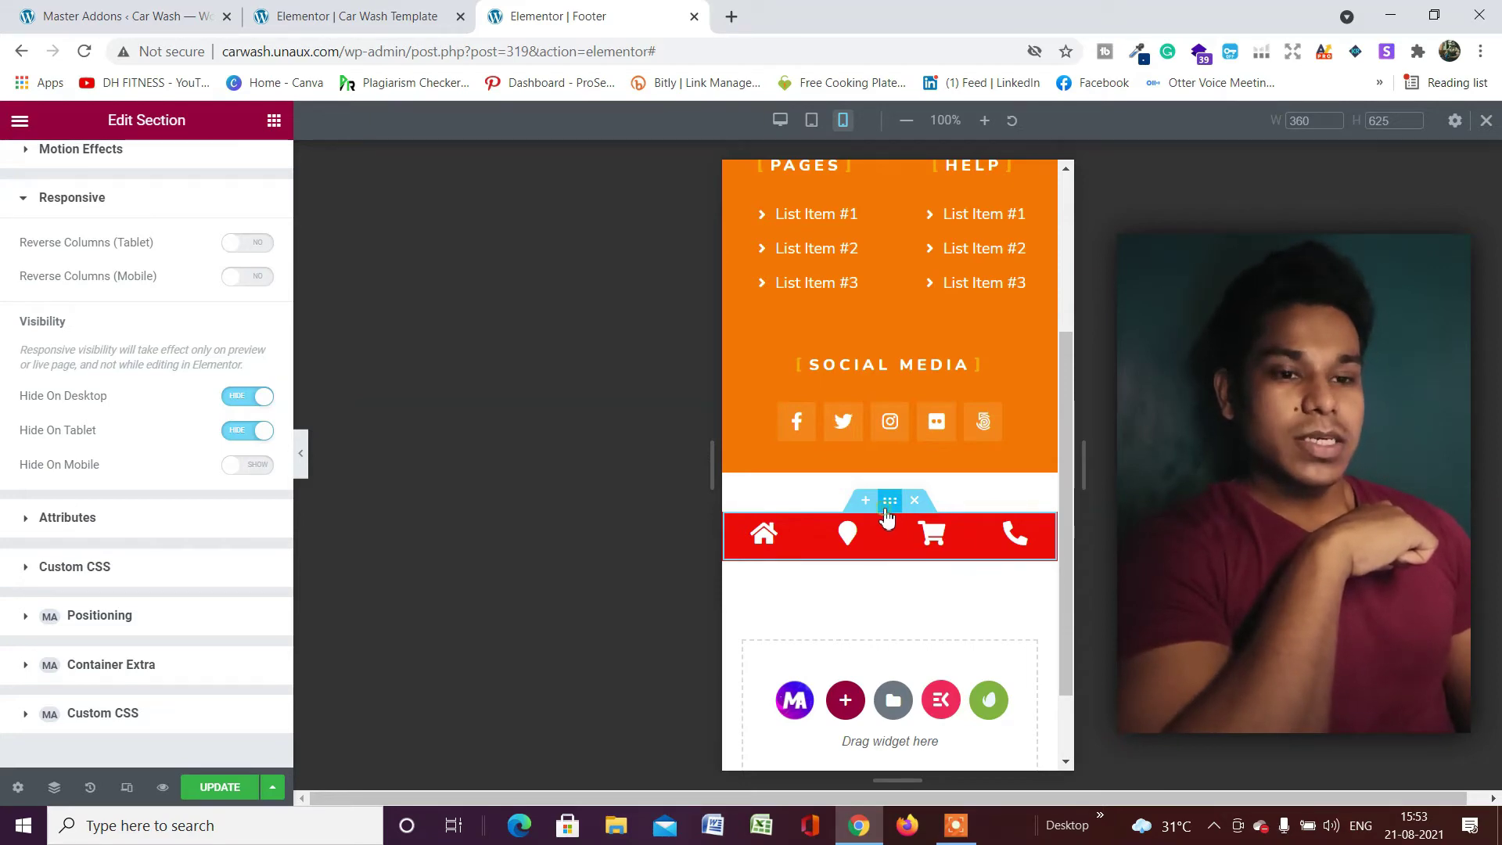
scroll(876, 629, "down", 1)
scroll(868, 594, "up", 1)
scroll(857, 548, "down", 1)
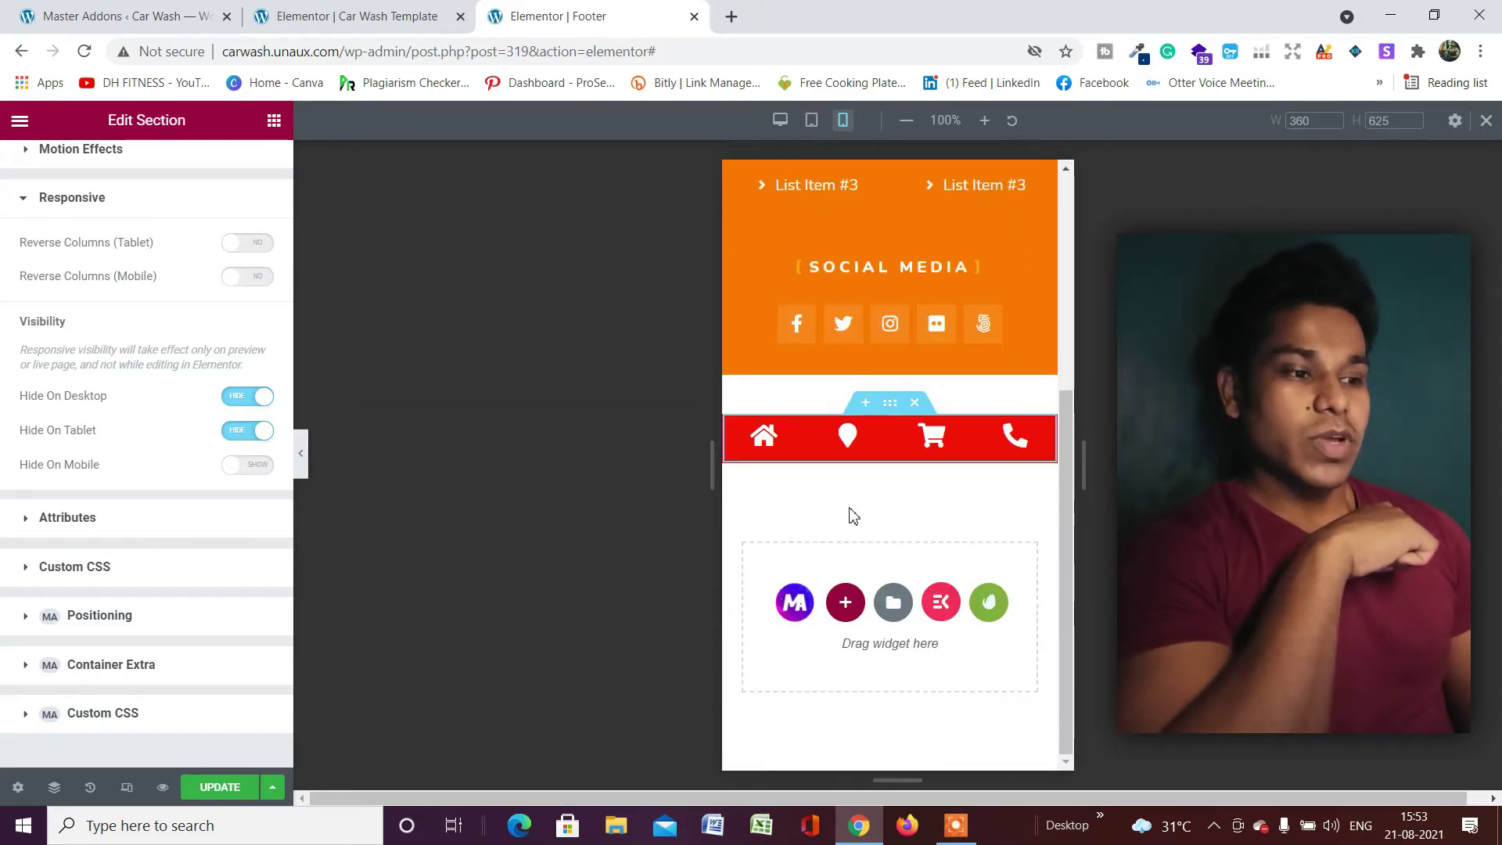
scroll(852, 513, "up", 3)
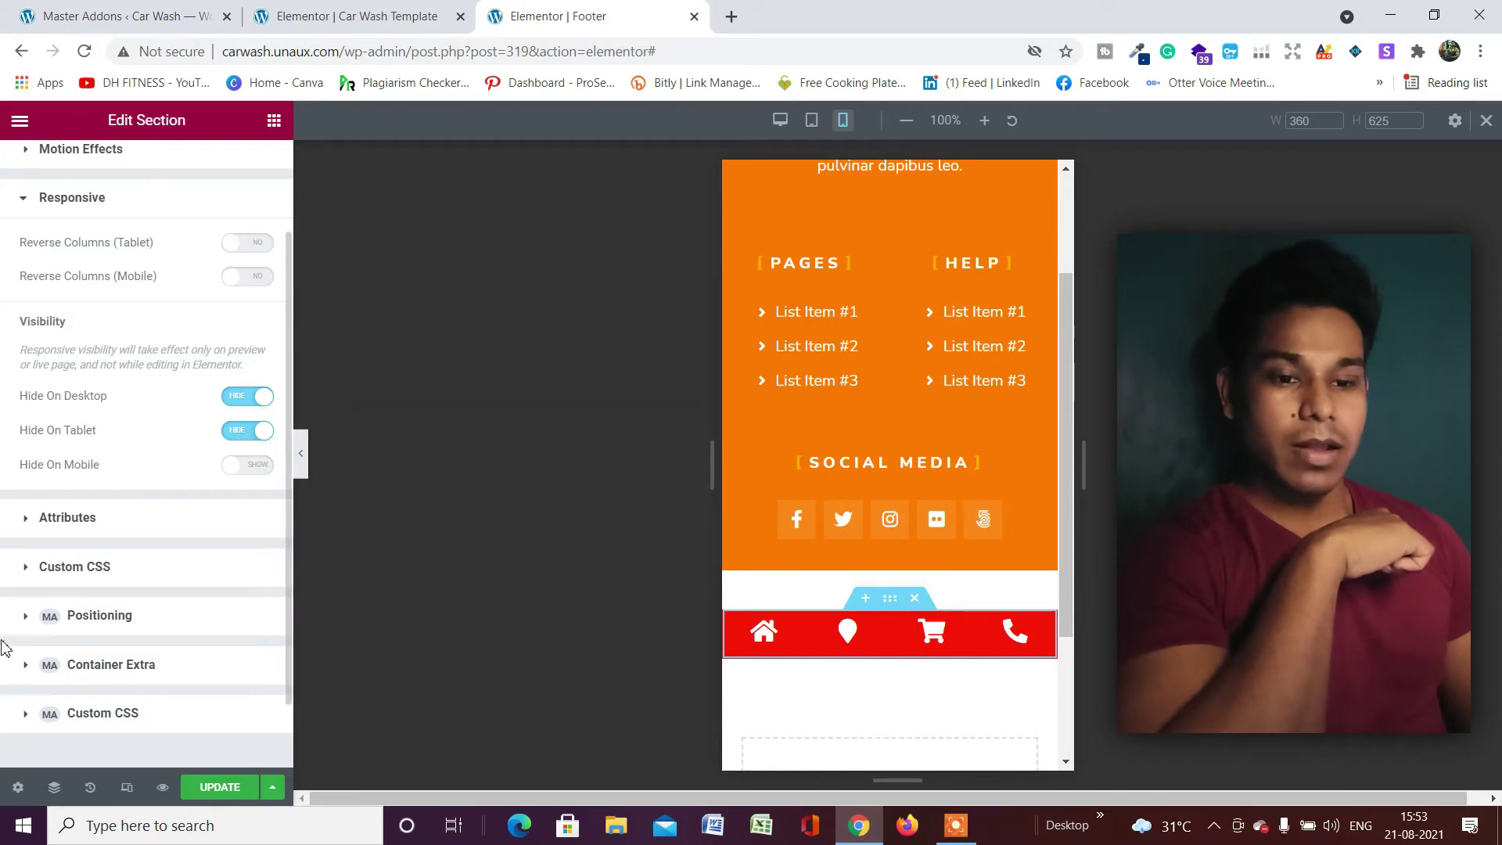
scroll(131, 615, "down", 1)
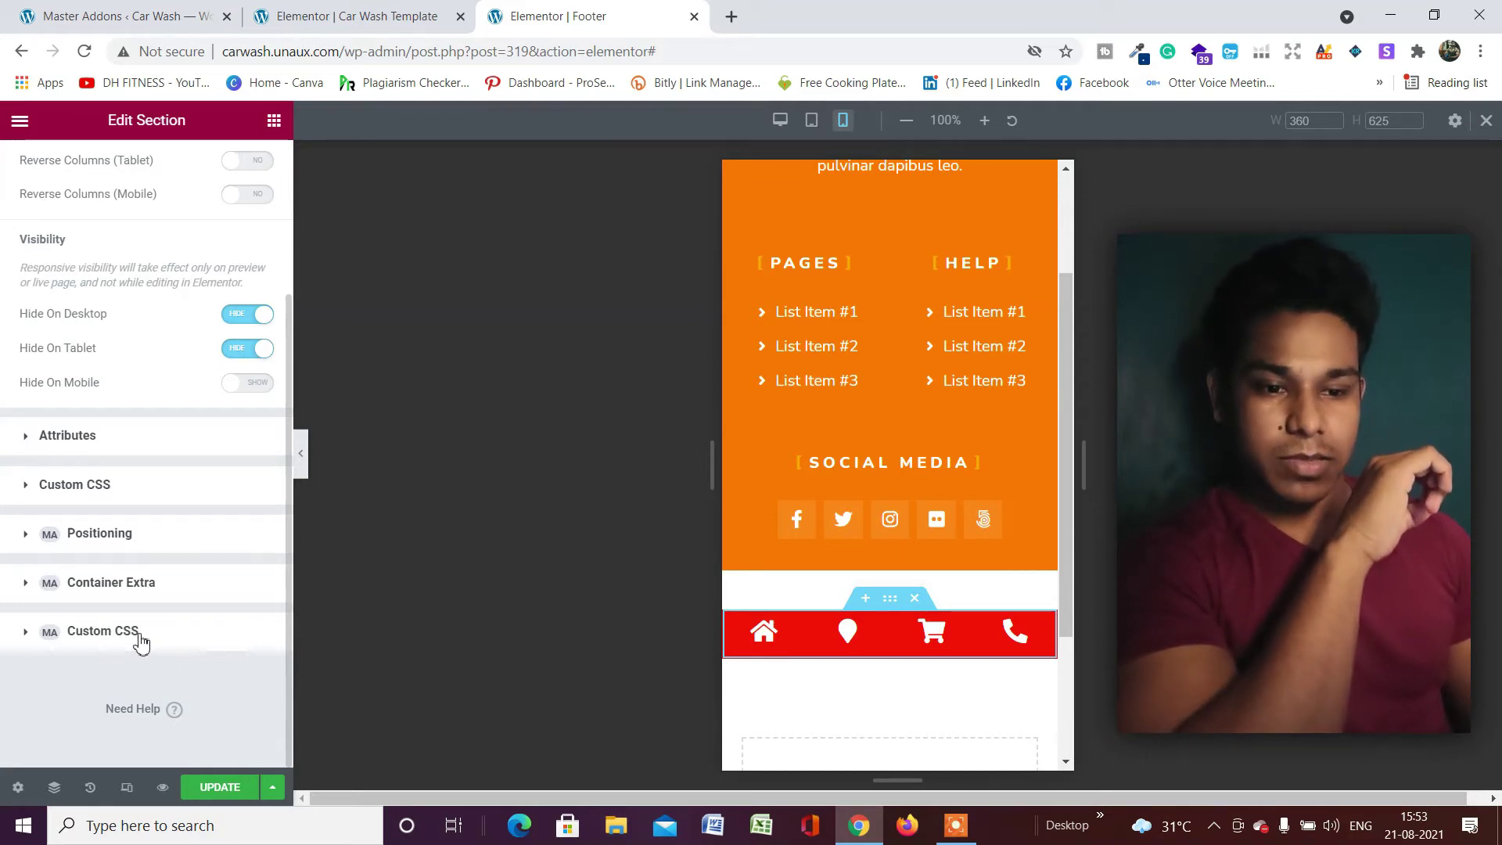
In the section's Custom CSS, write a selector rule with 'position: fixed;'
left_click(168, 635)
scroll(151, 664, "down", 3)
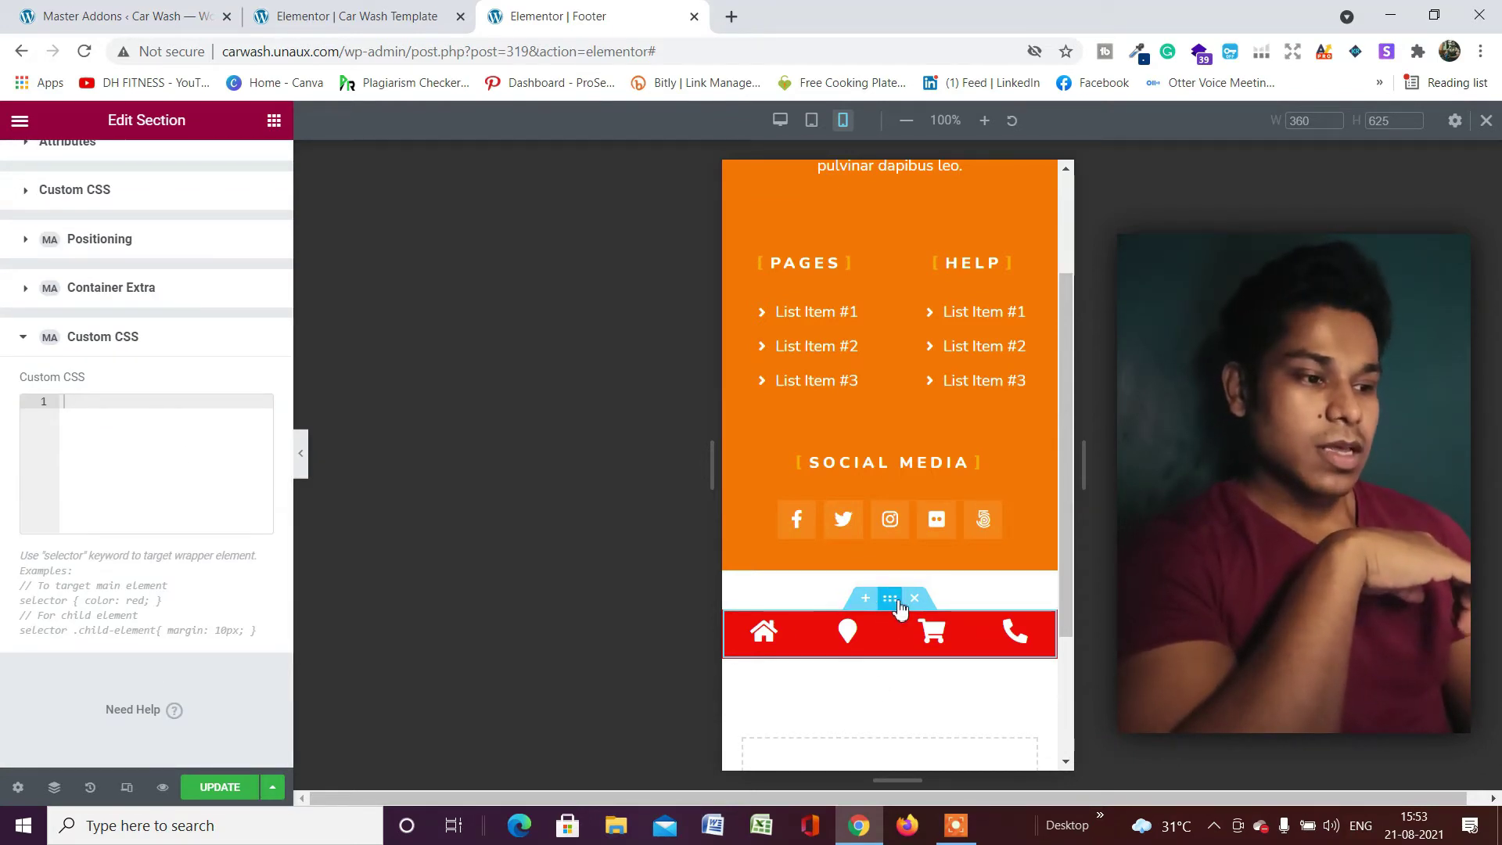
left_click(197, 467)
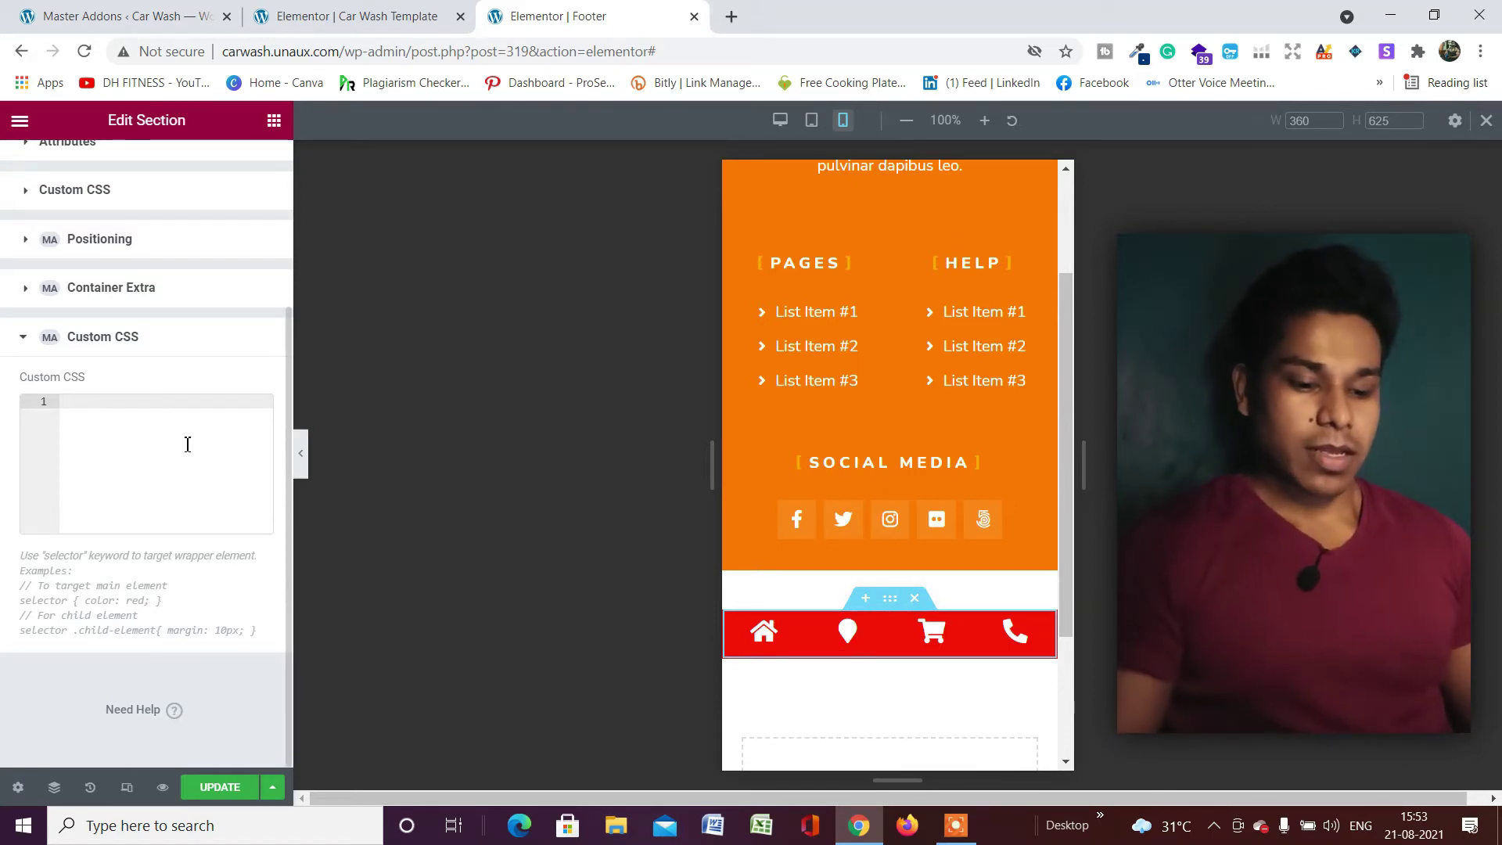
type("se")
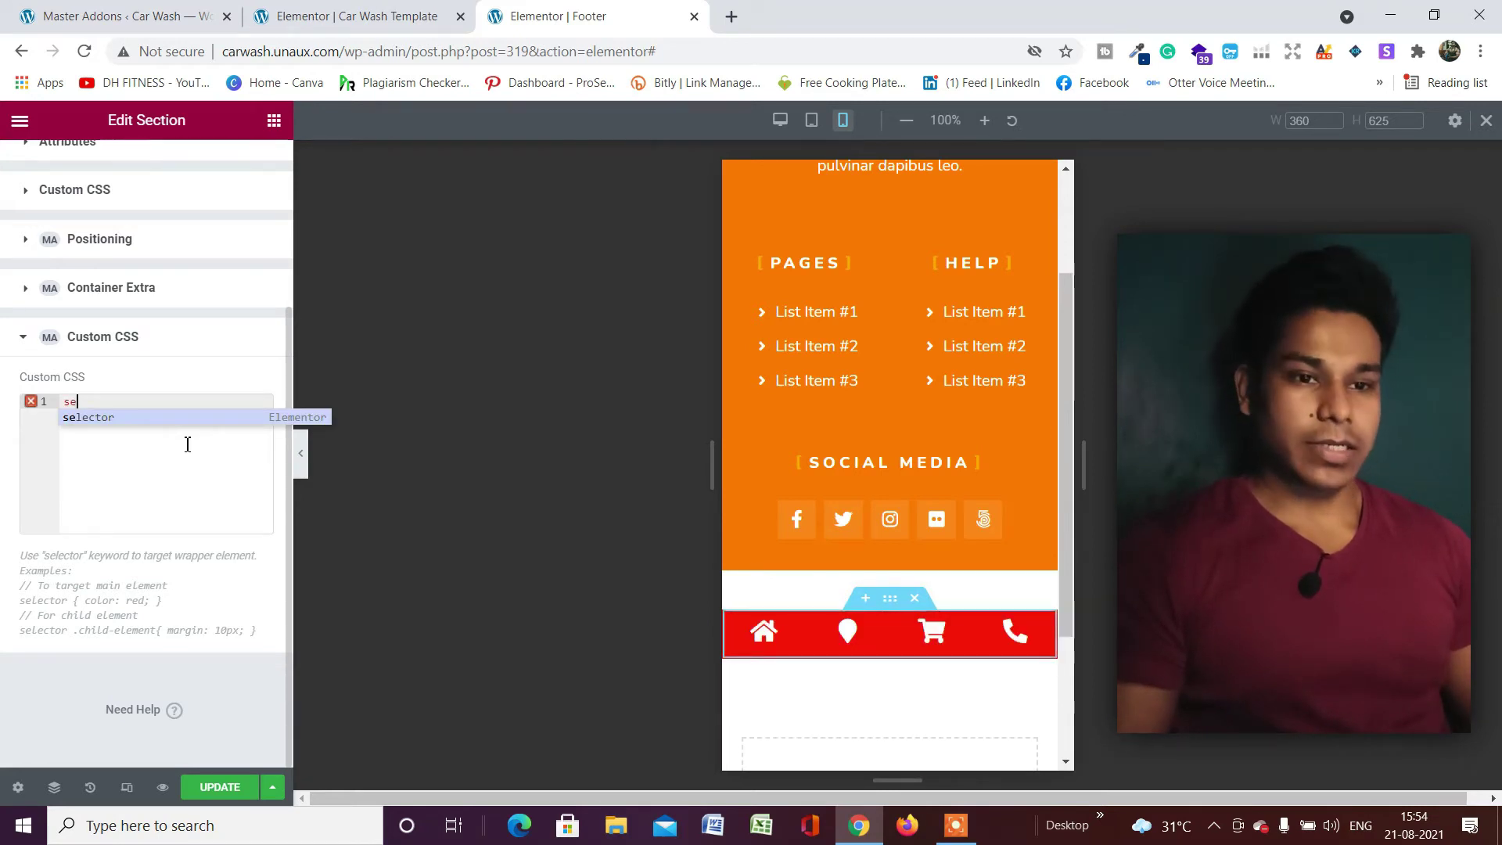
key("Return")
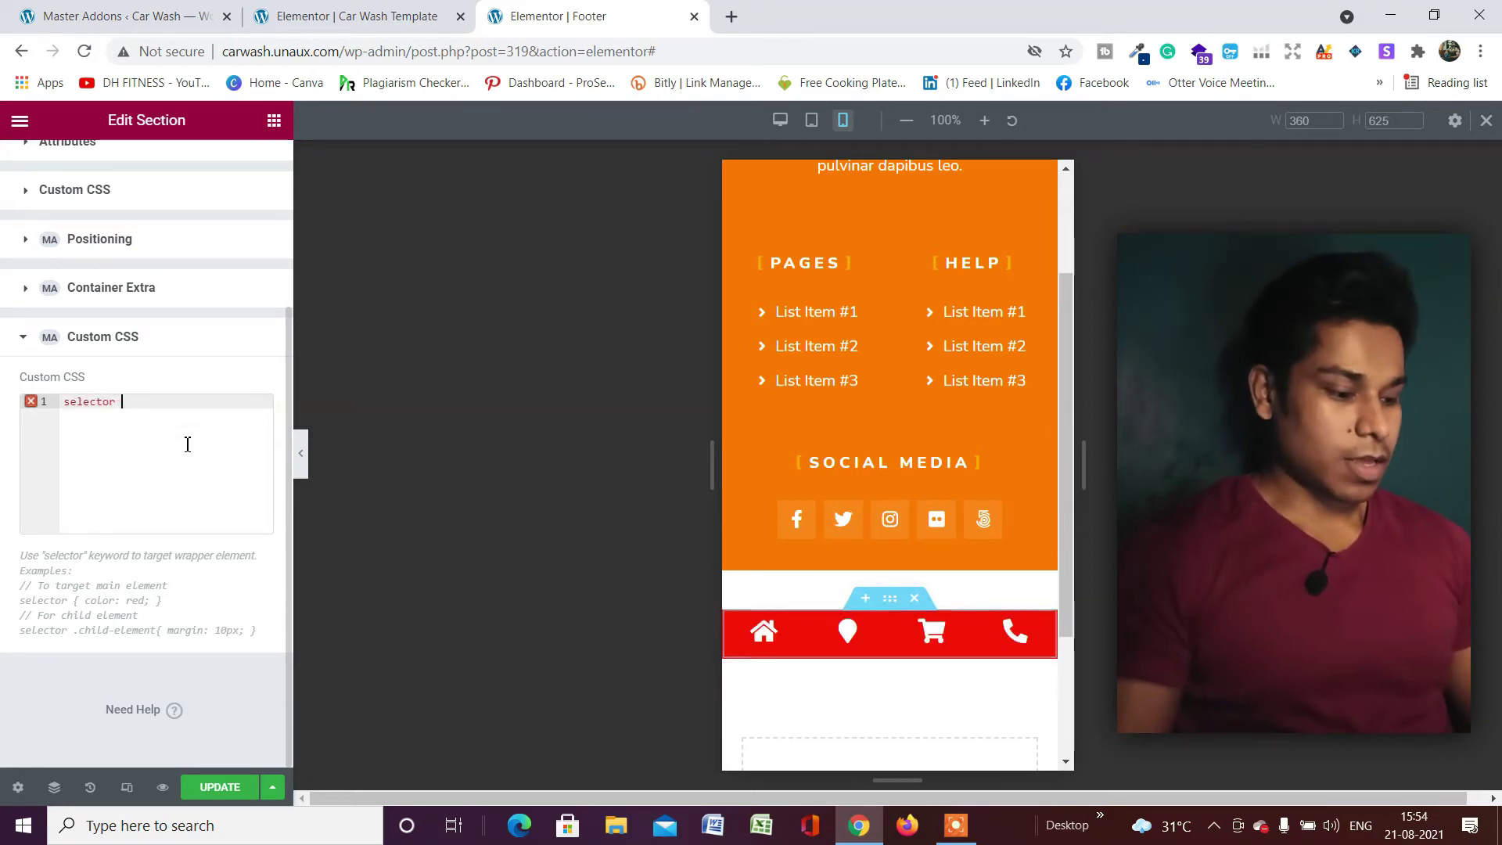
type("{}")
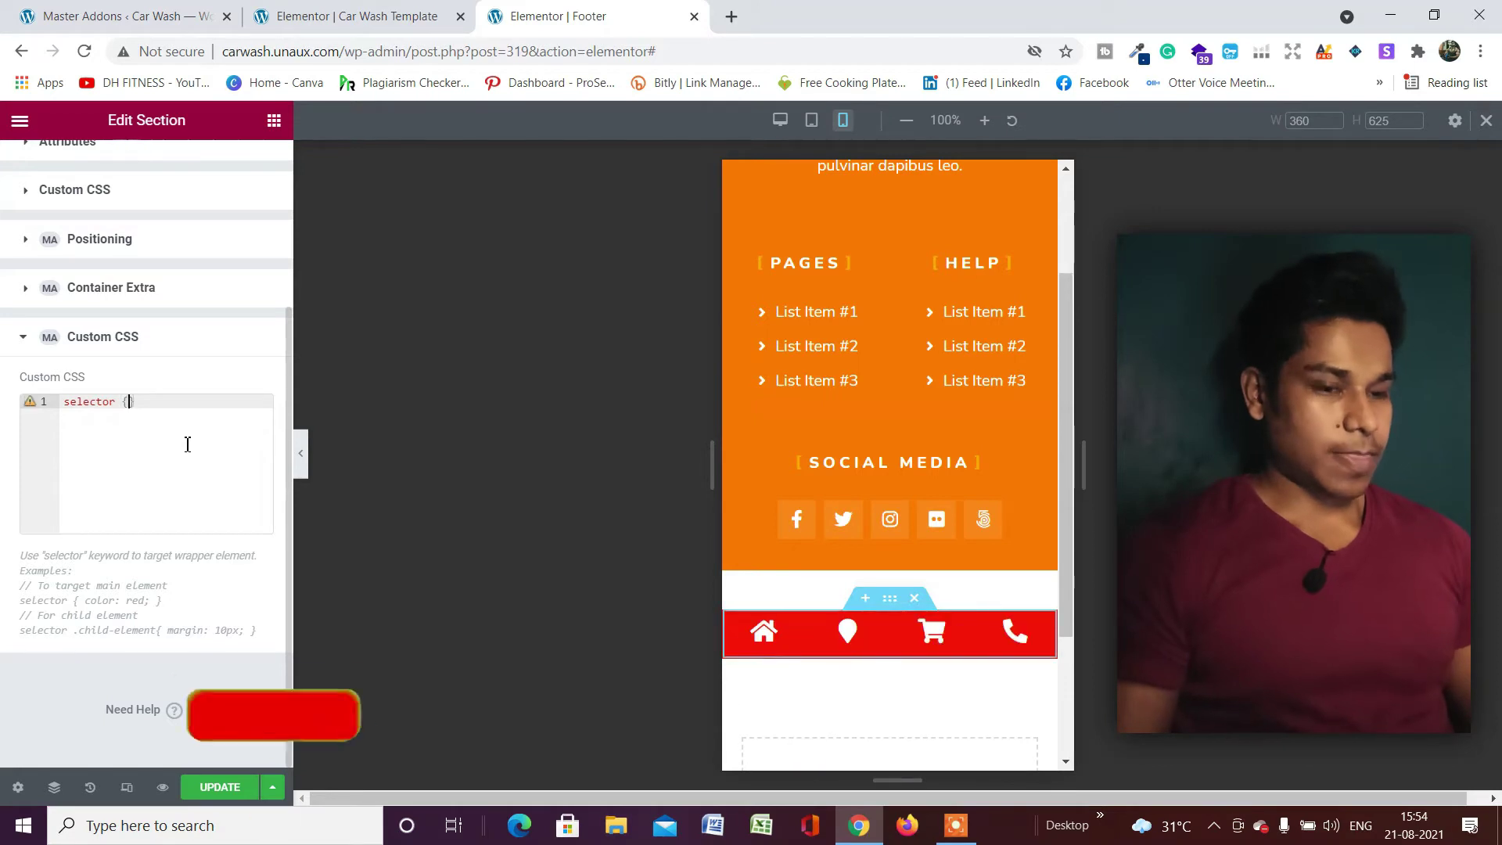
key("Left")
key("Return")
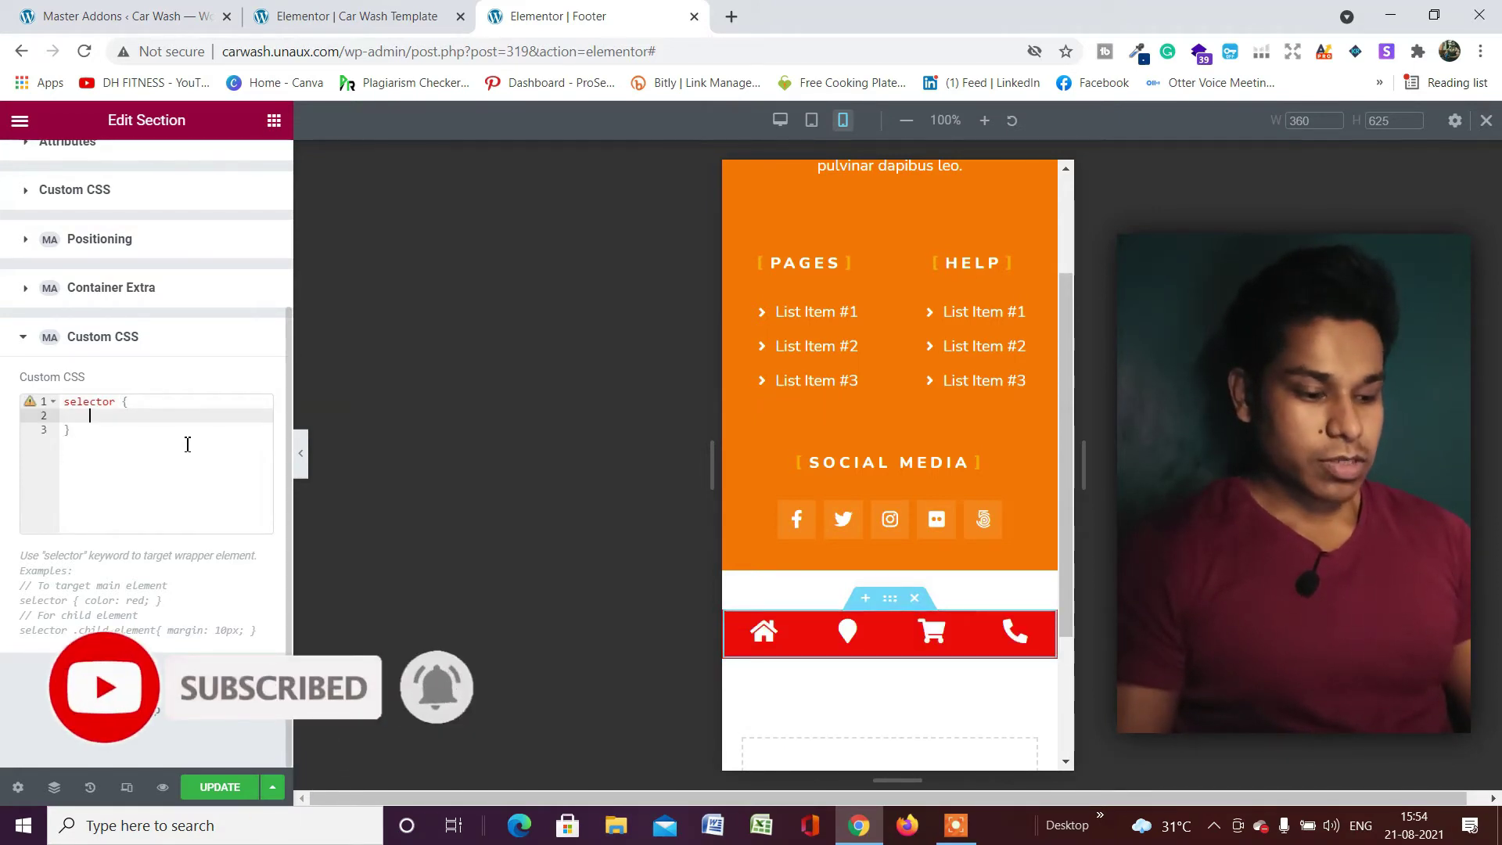
type("po")
key("Return")
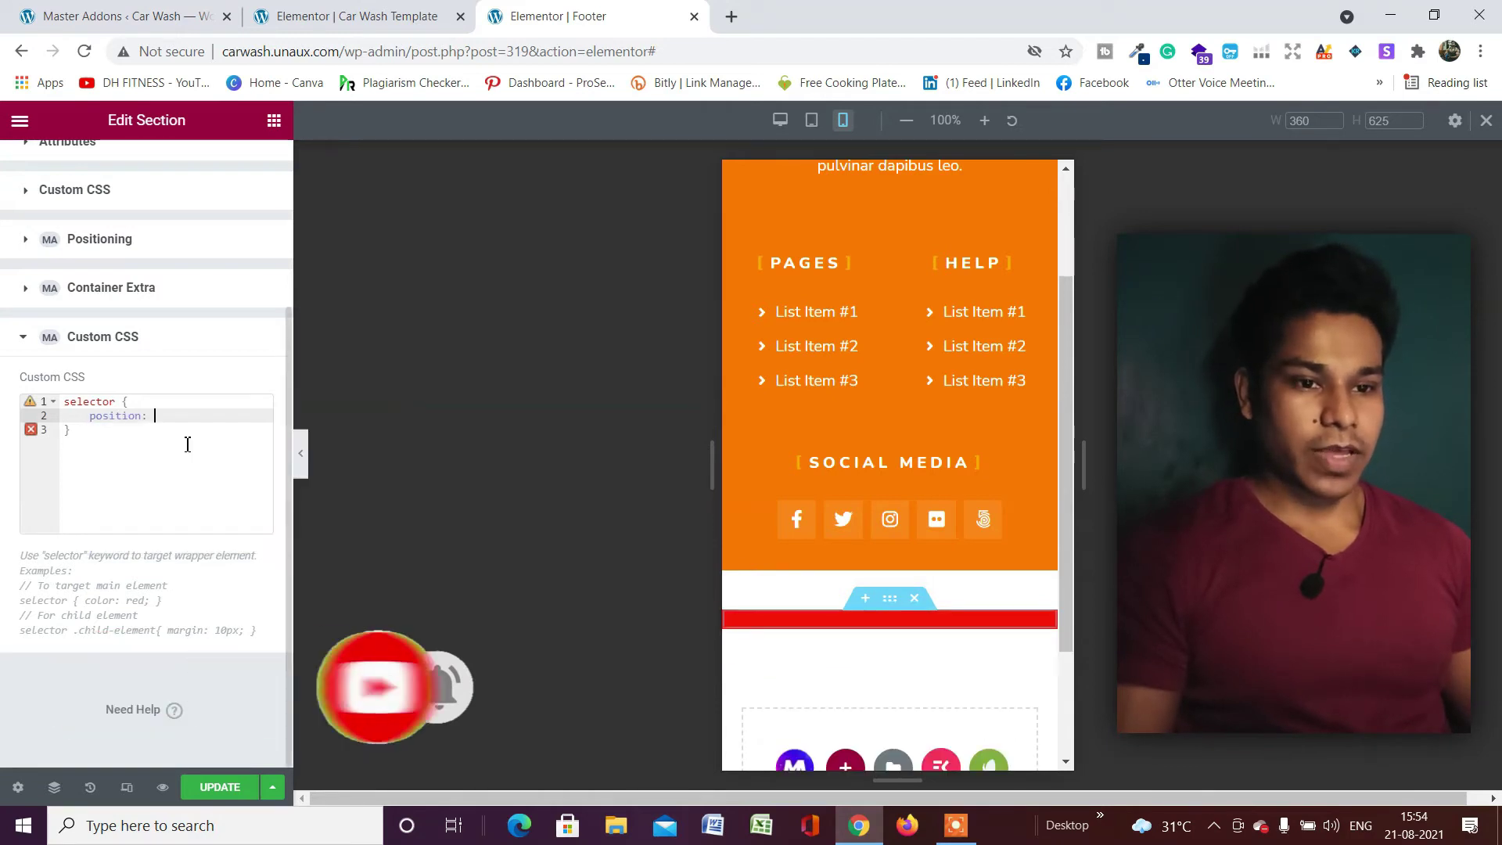
type("fix")
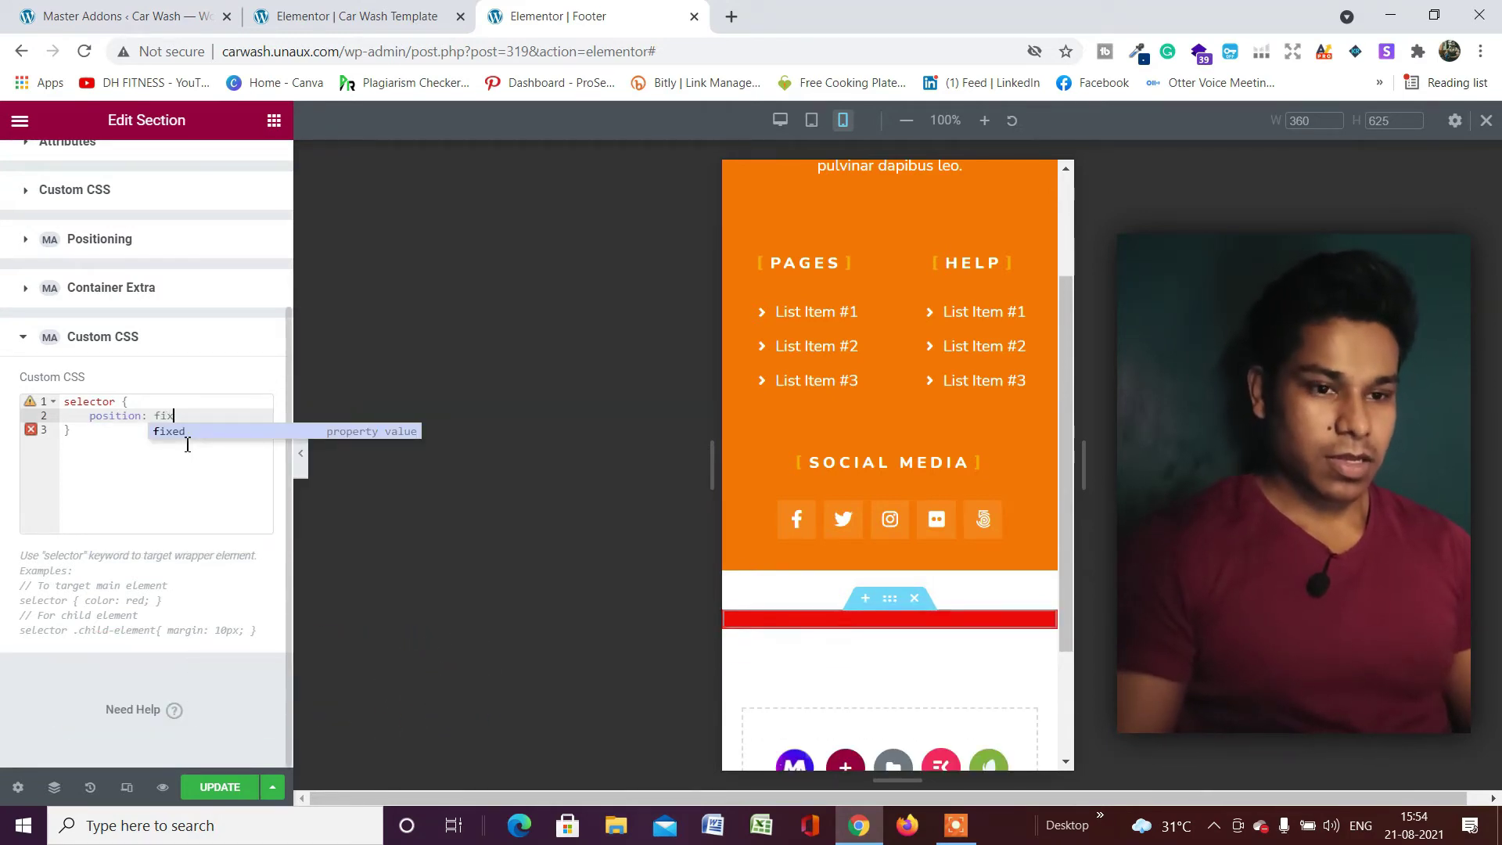
type("ed")
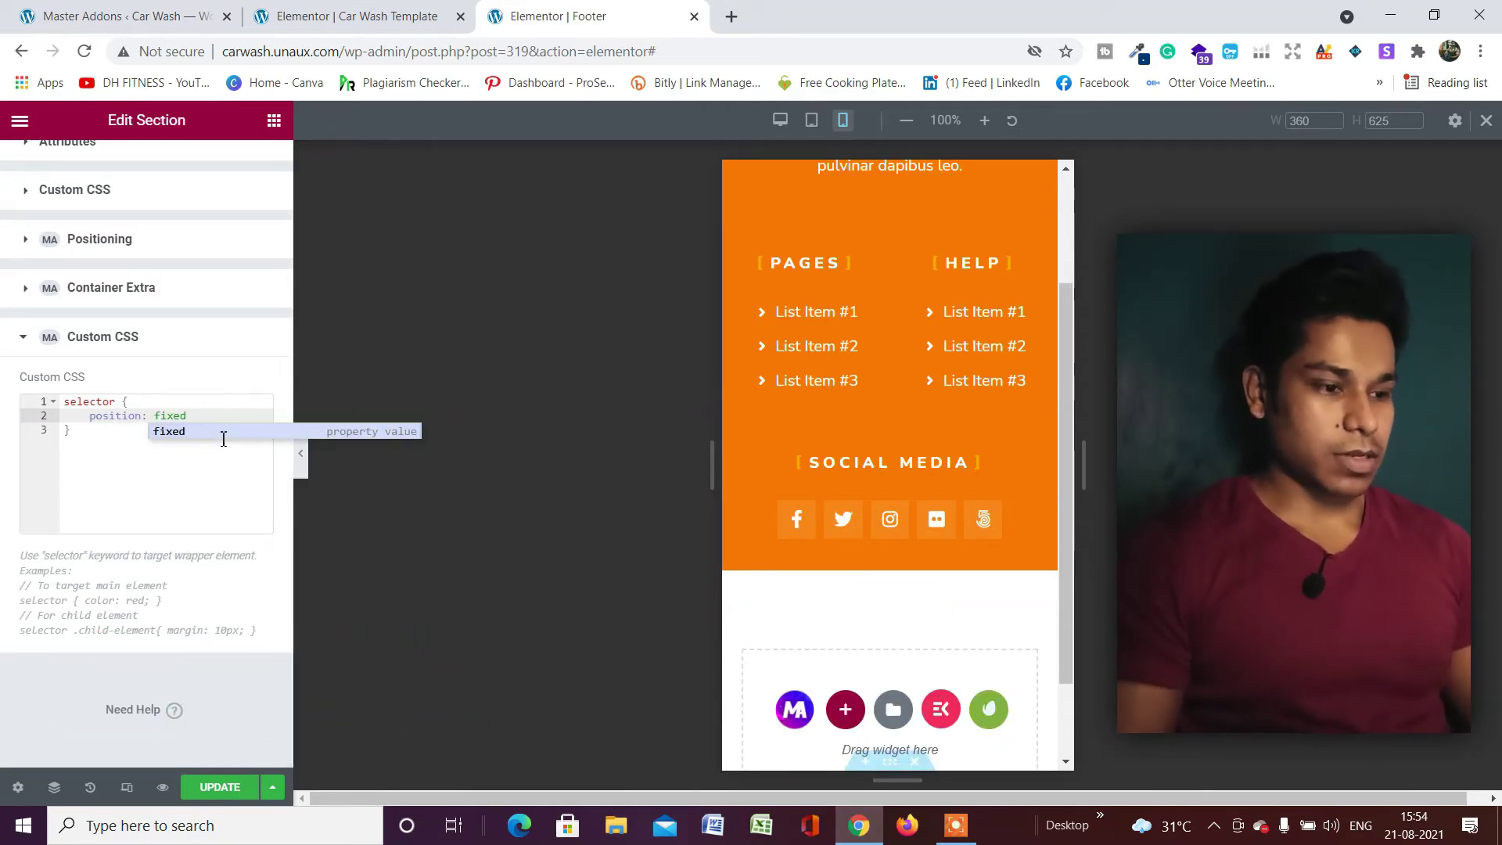
type(";")
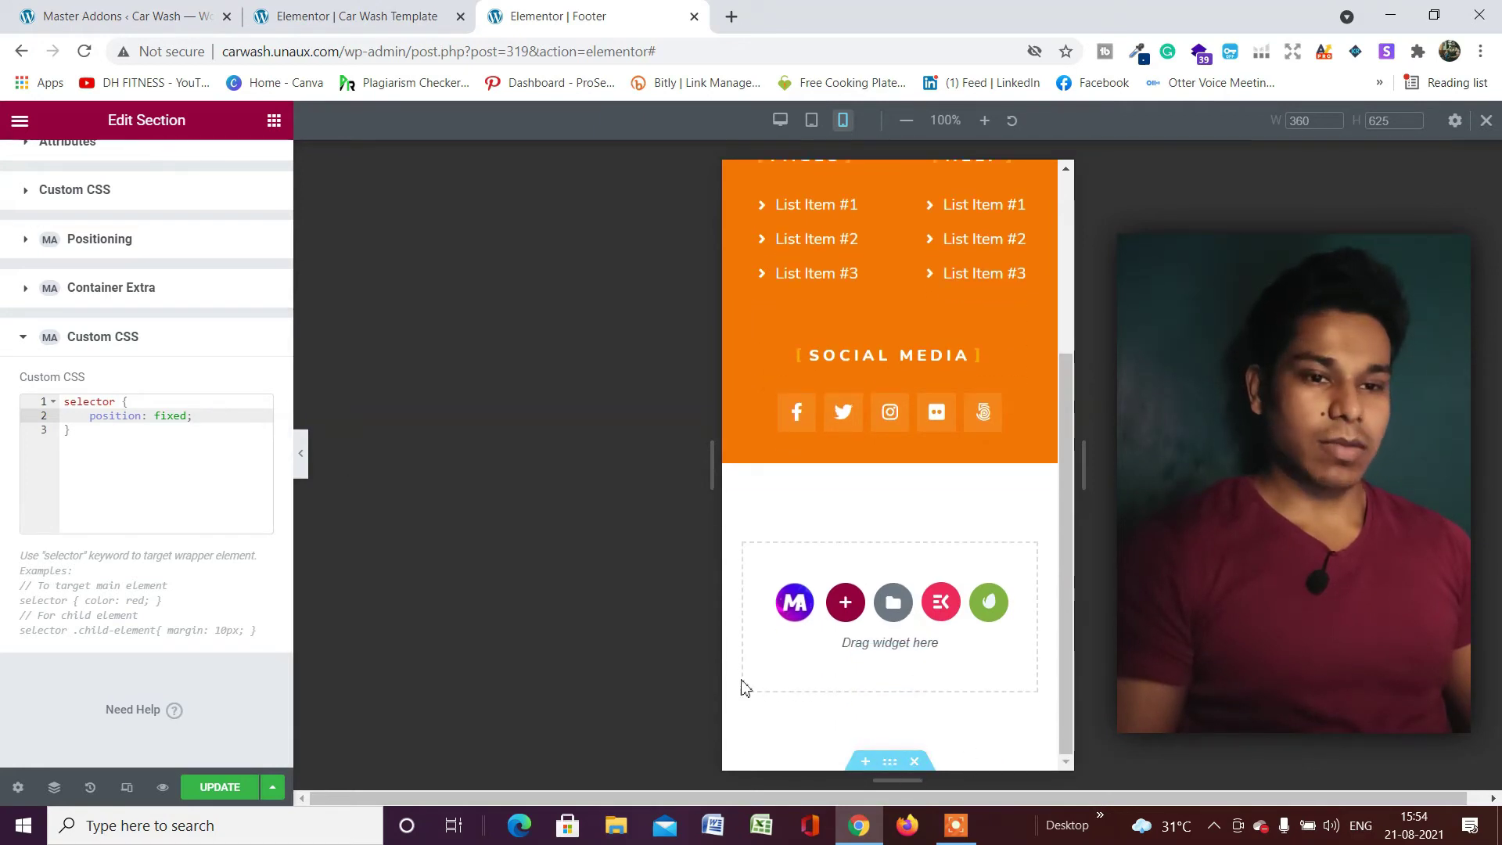
Add 'bottom: 0;' and 'z-index: 999999;' to the rule and save with Update
key("Return")
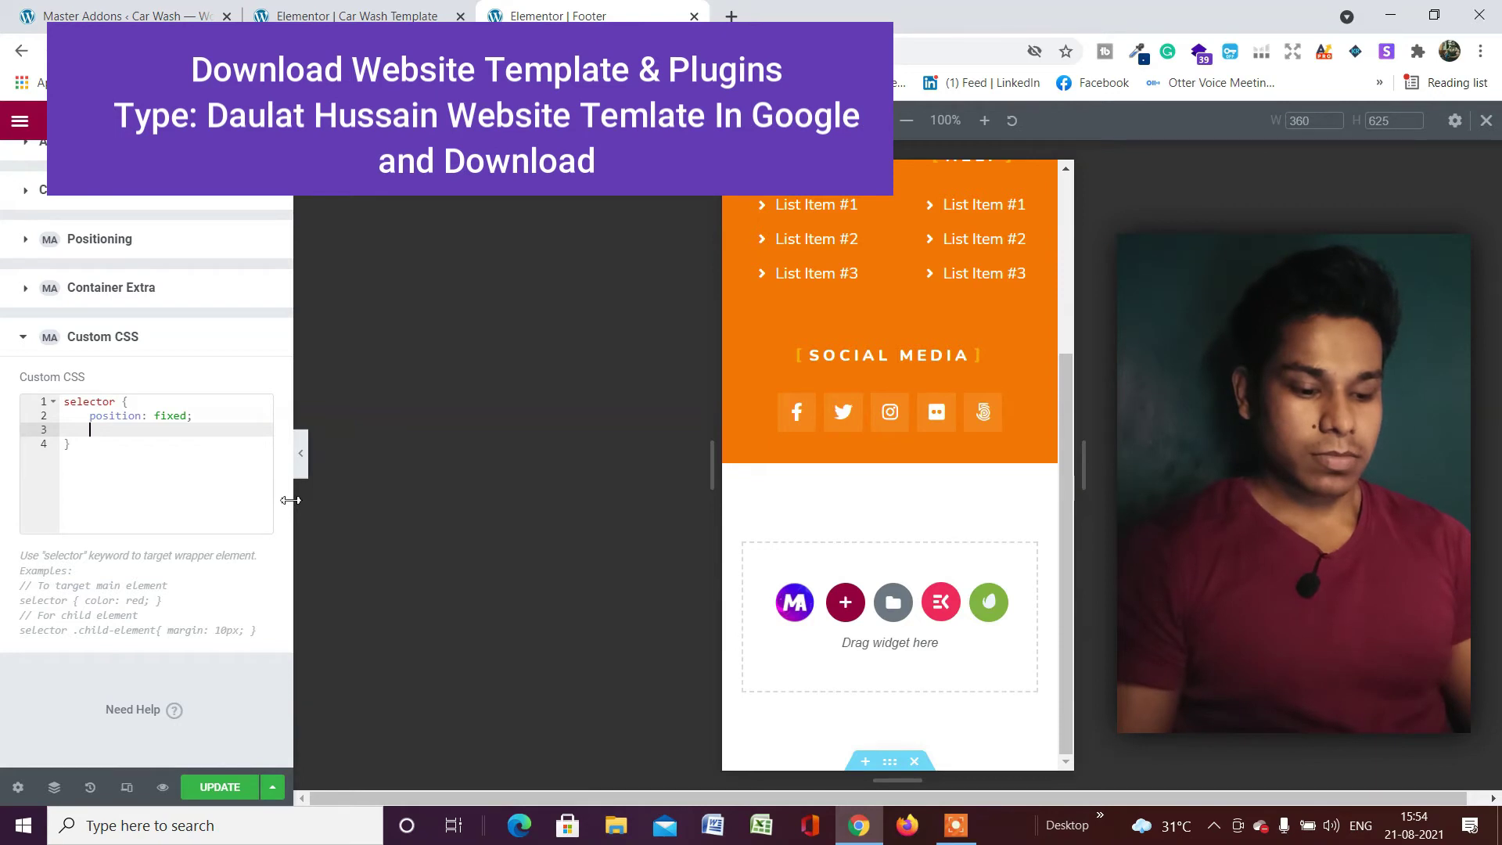
type("bo")
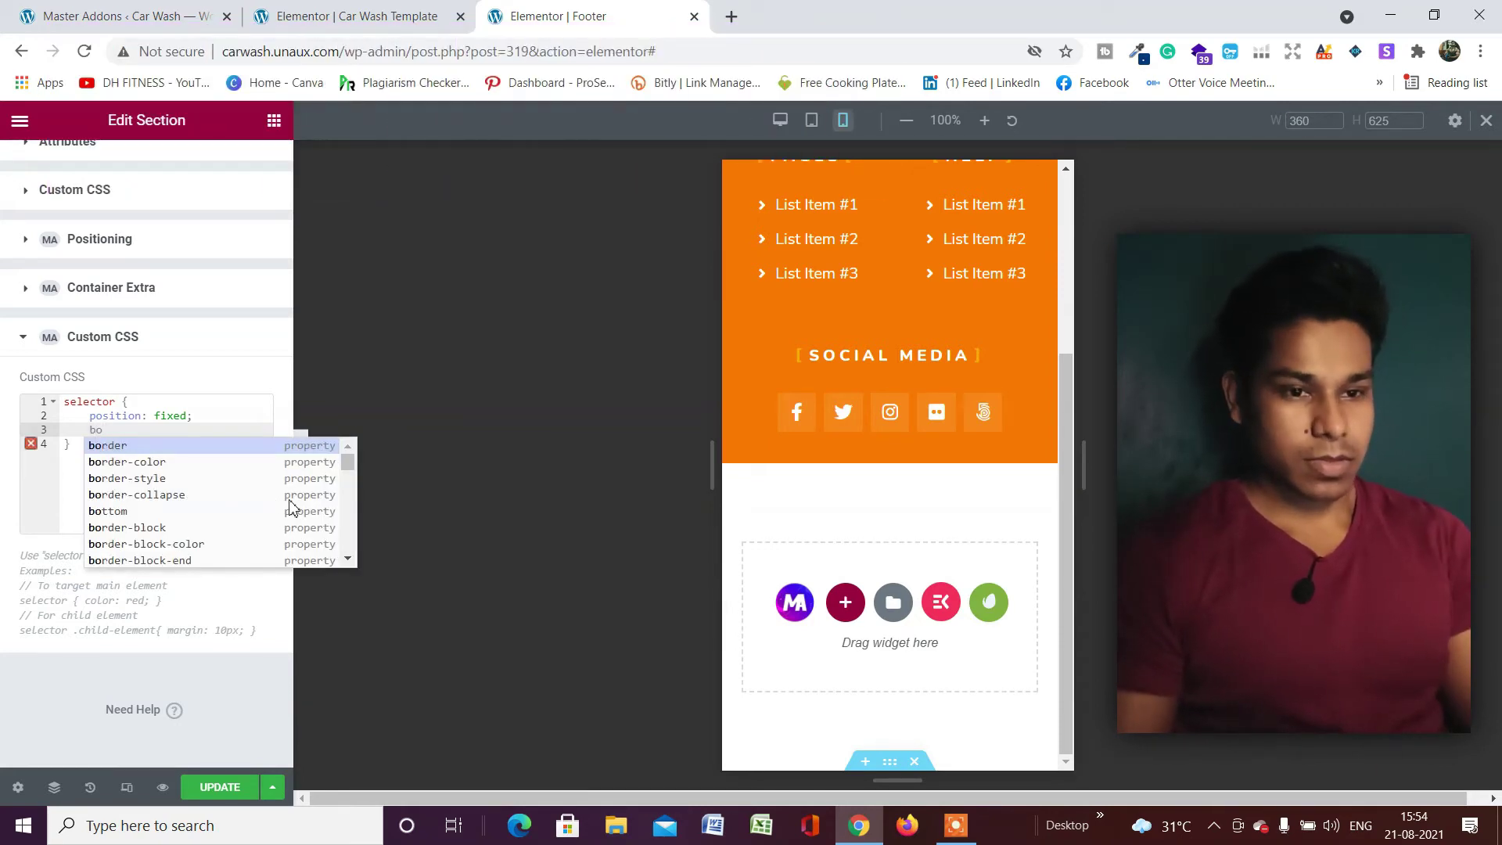
type("t")
key("Return")
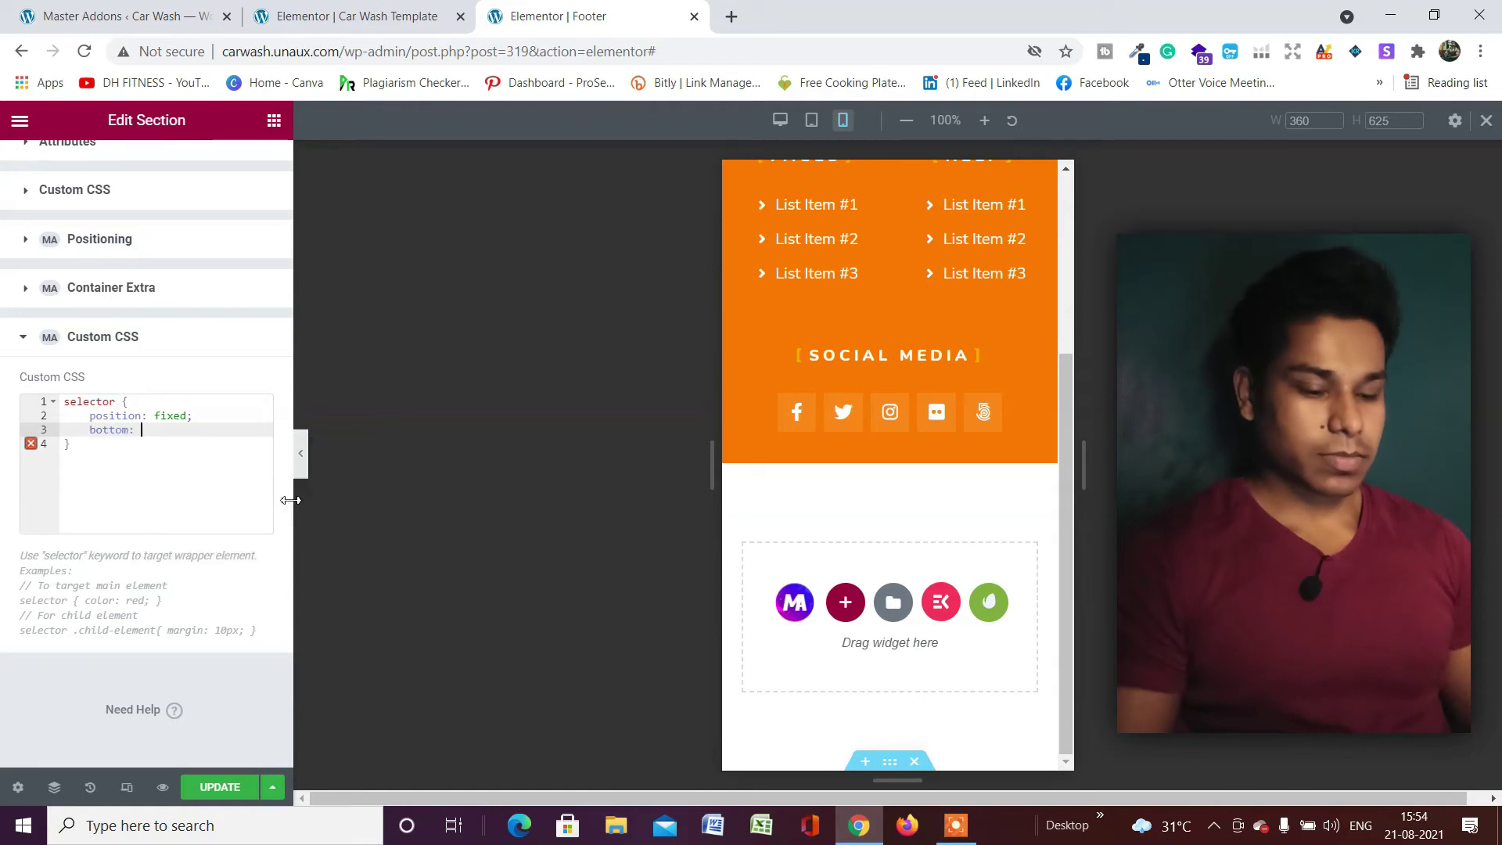
type("0")
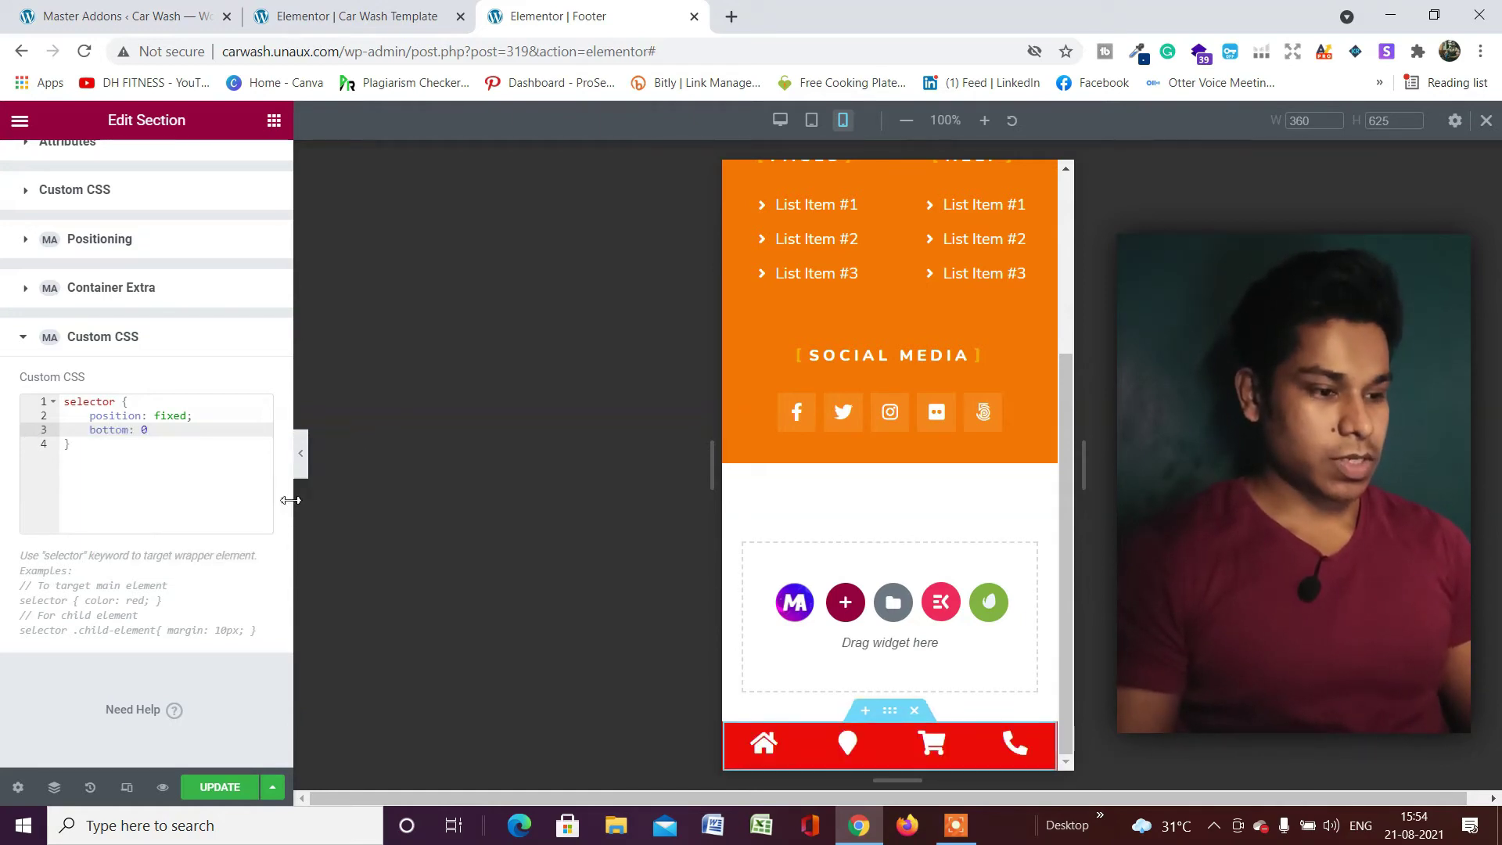
type(";")
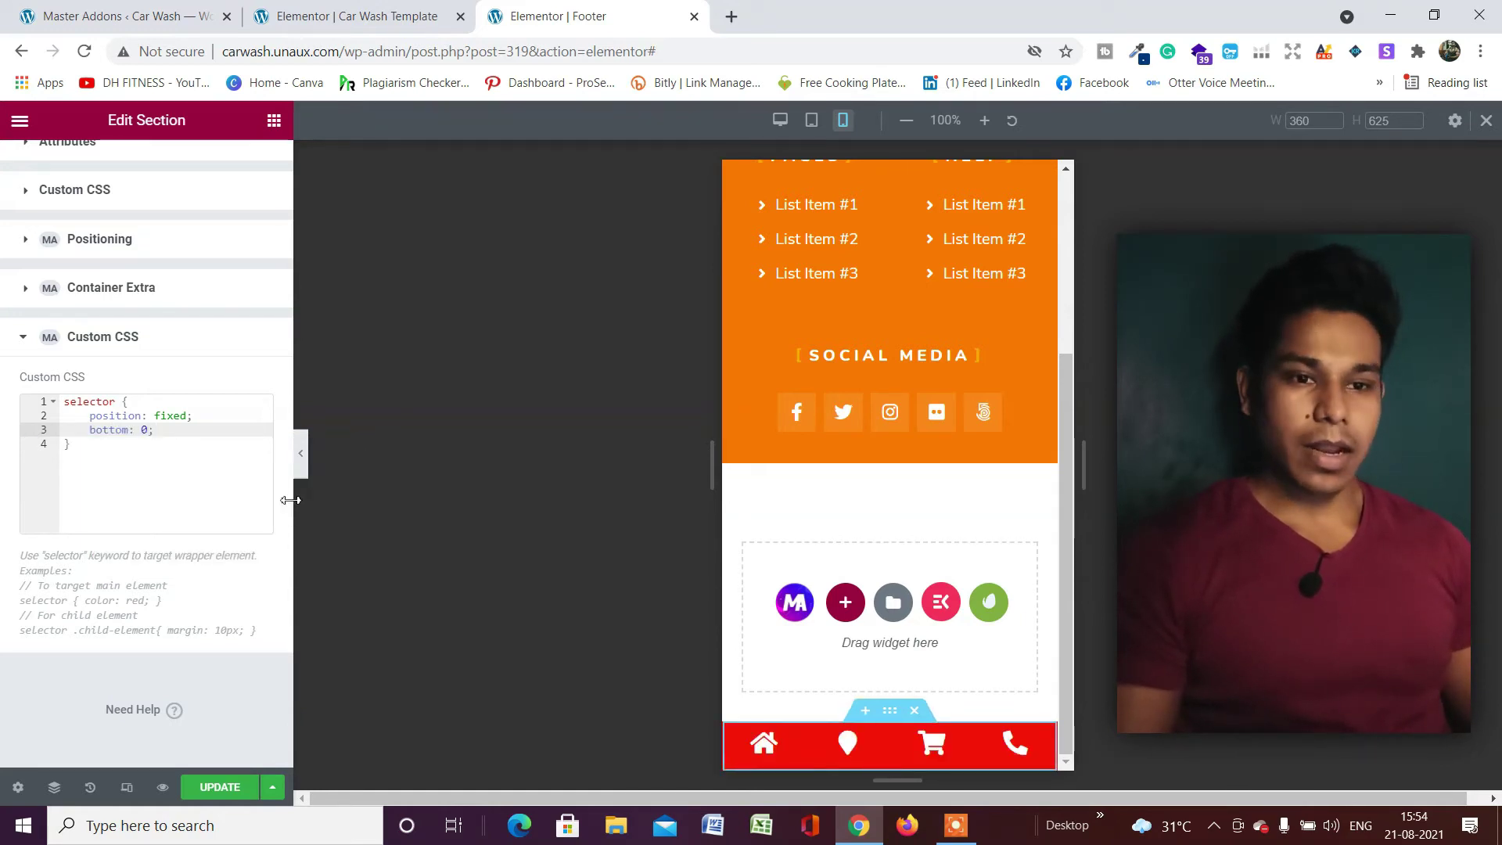
key("Return")
type("z-")
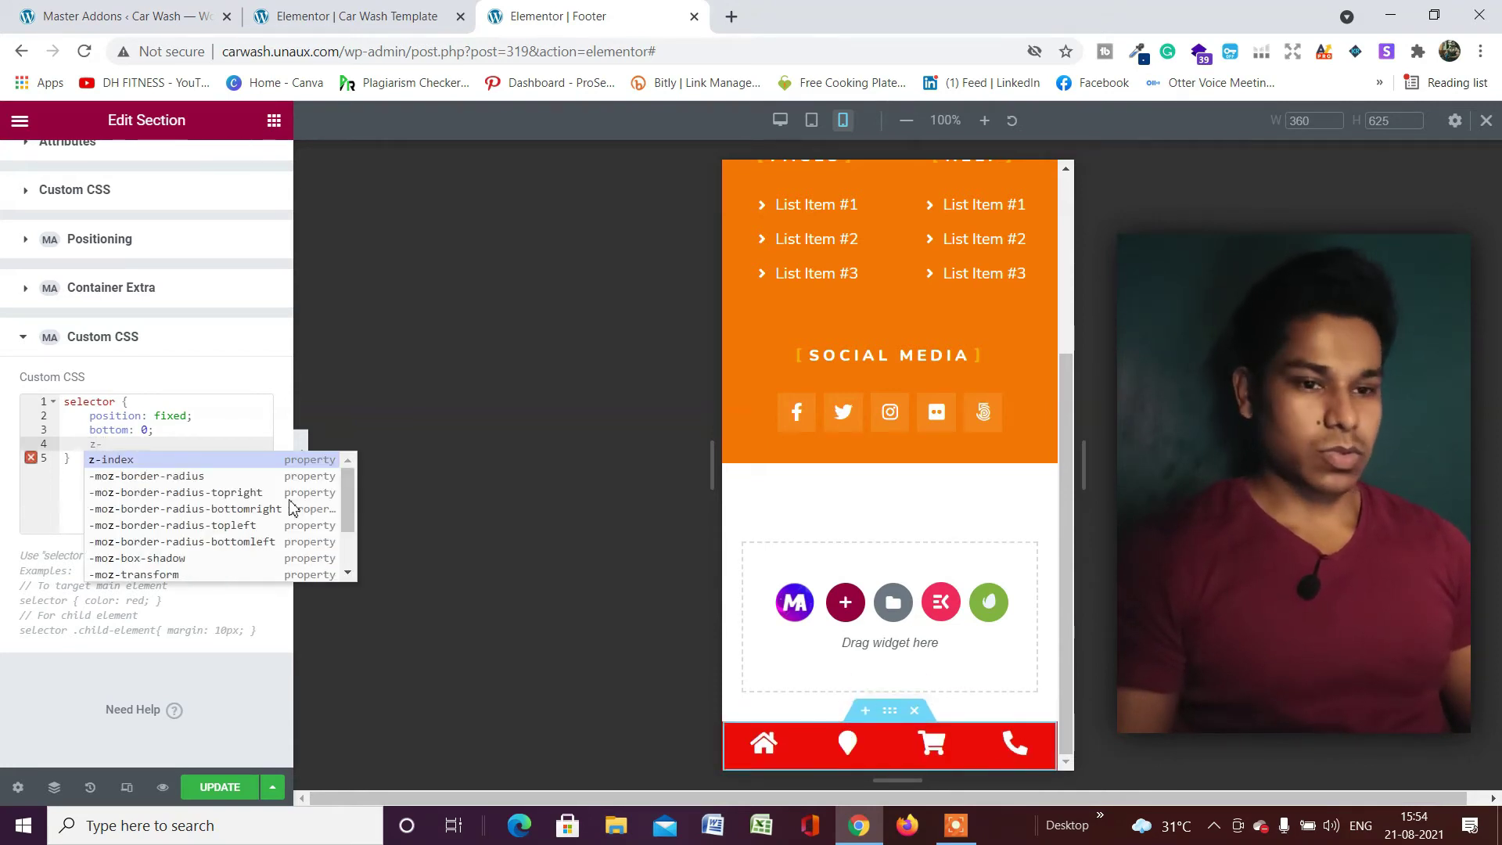
key("Return")
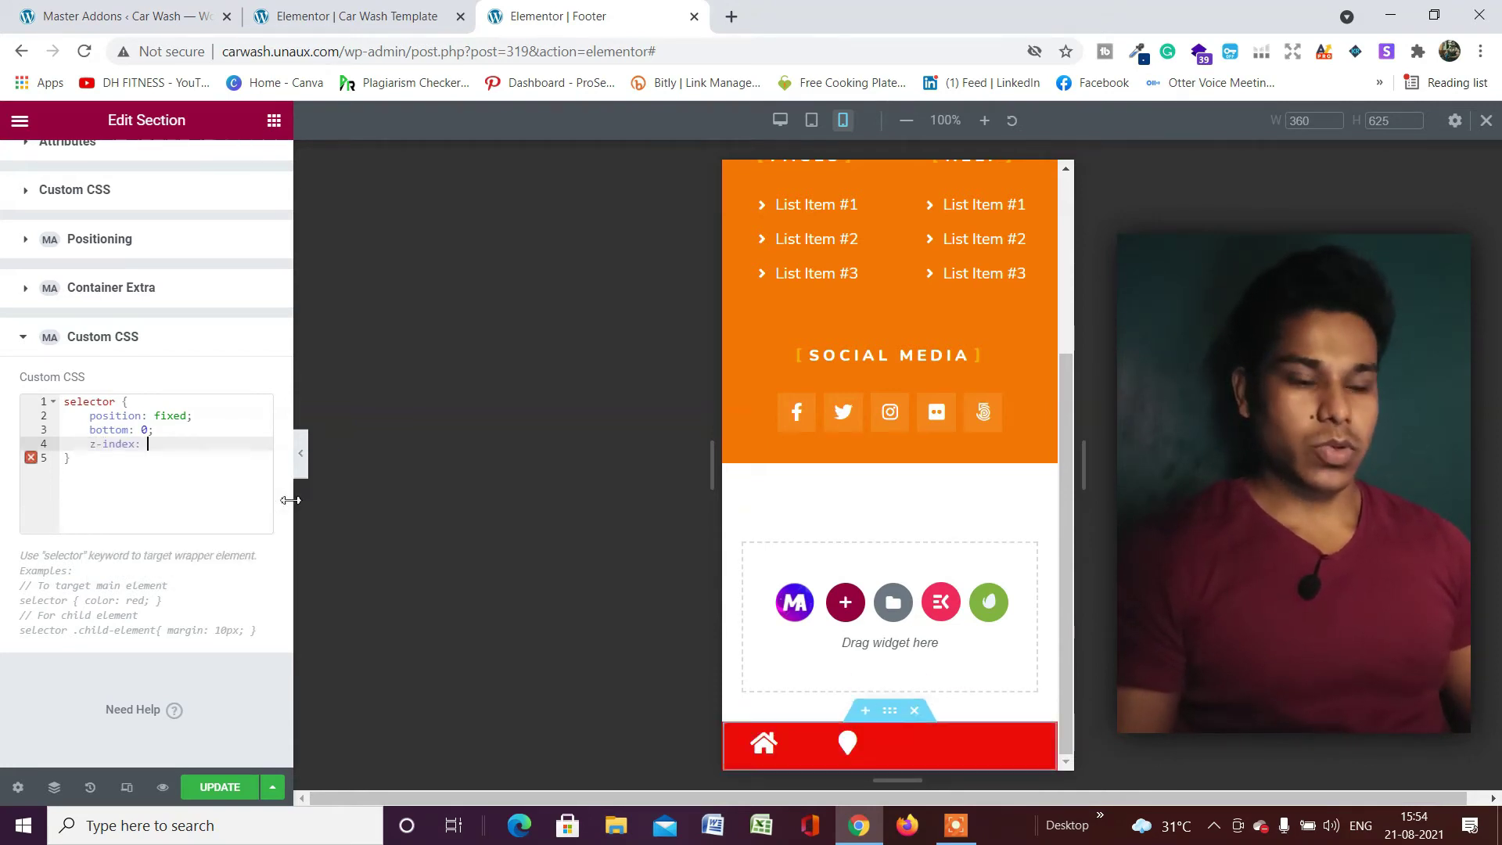
type("999999;")
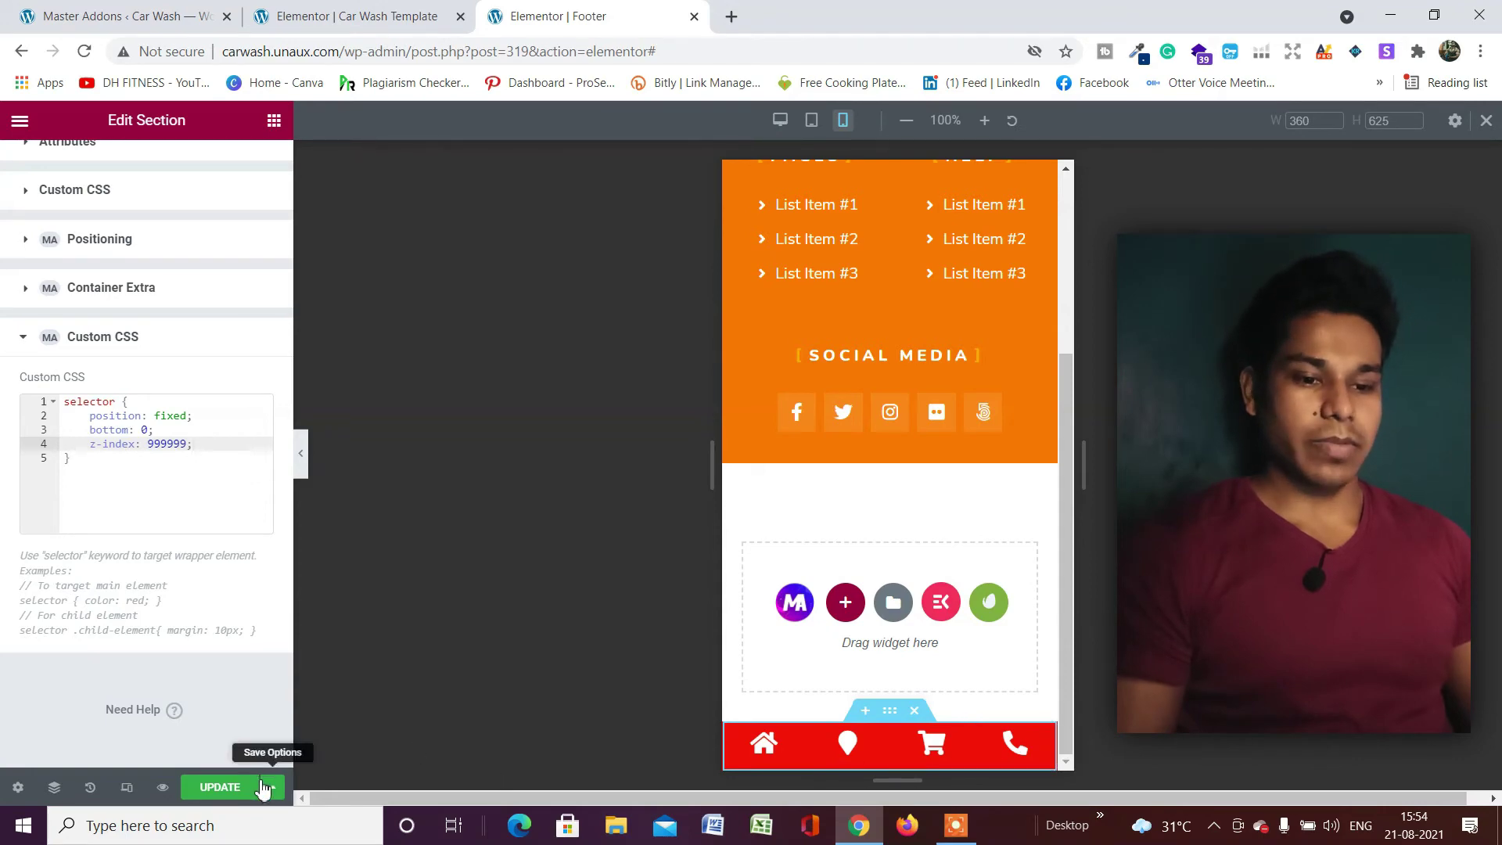
left_click(220, 788)
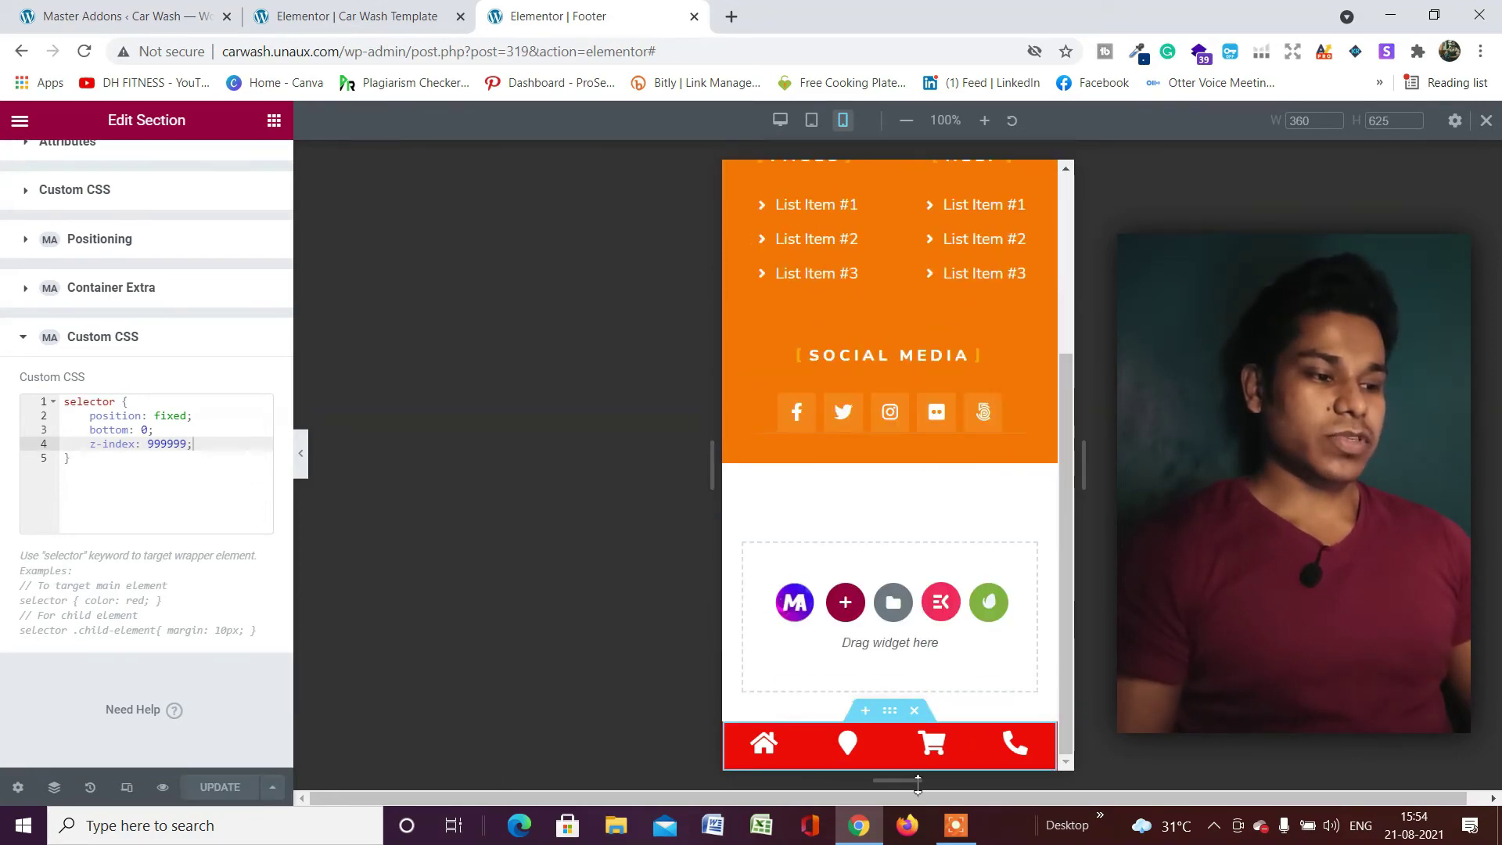
scroll(1009, 734, "up", 4)
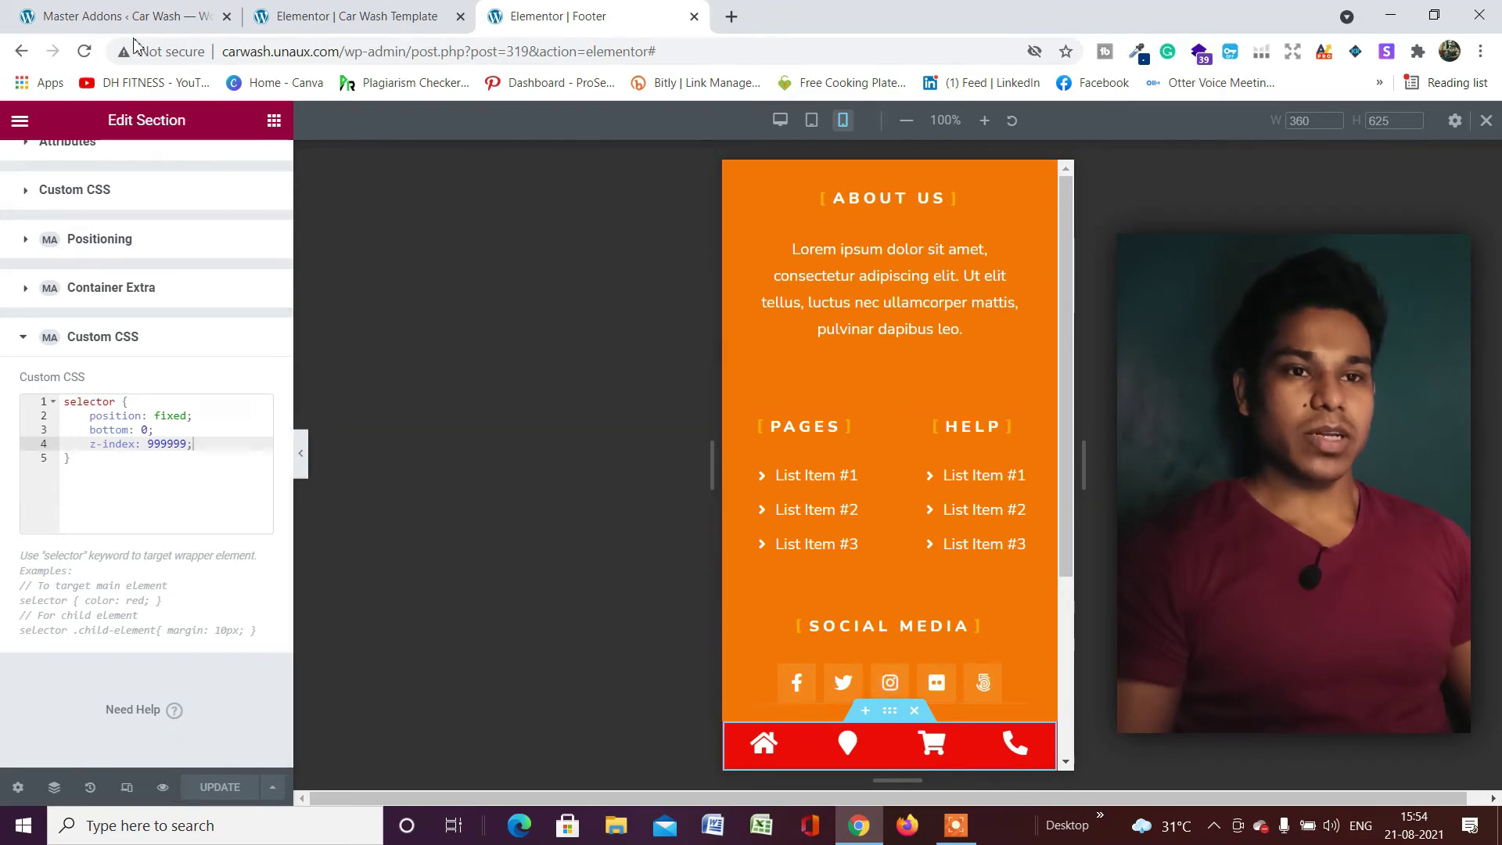
Open the Car Wash Visit Site link in a new tab and switch to it
left_click(125, 16)
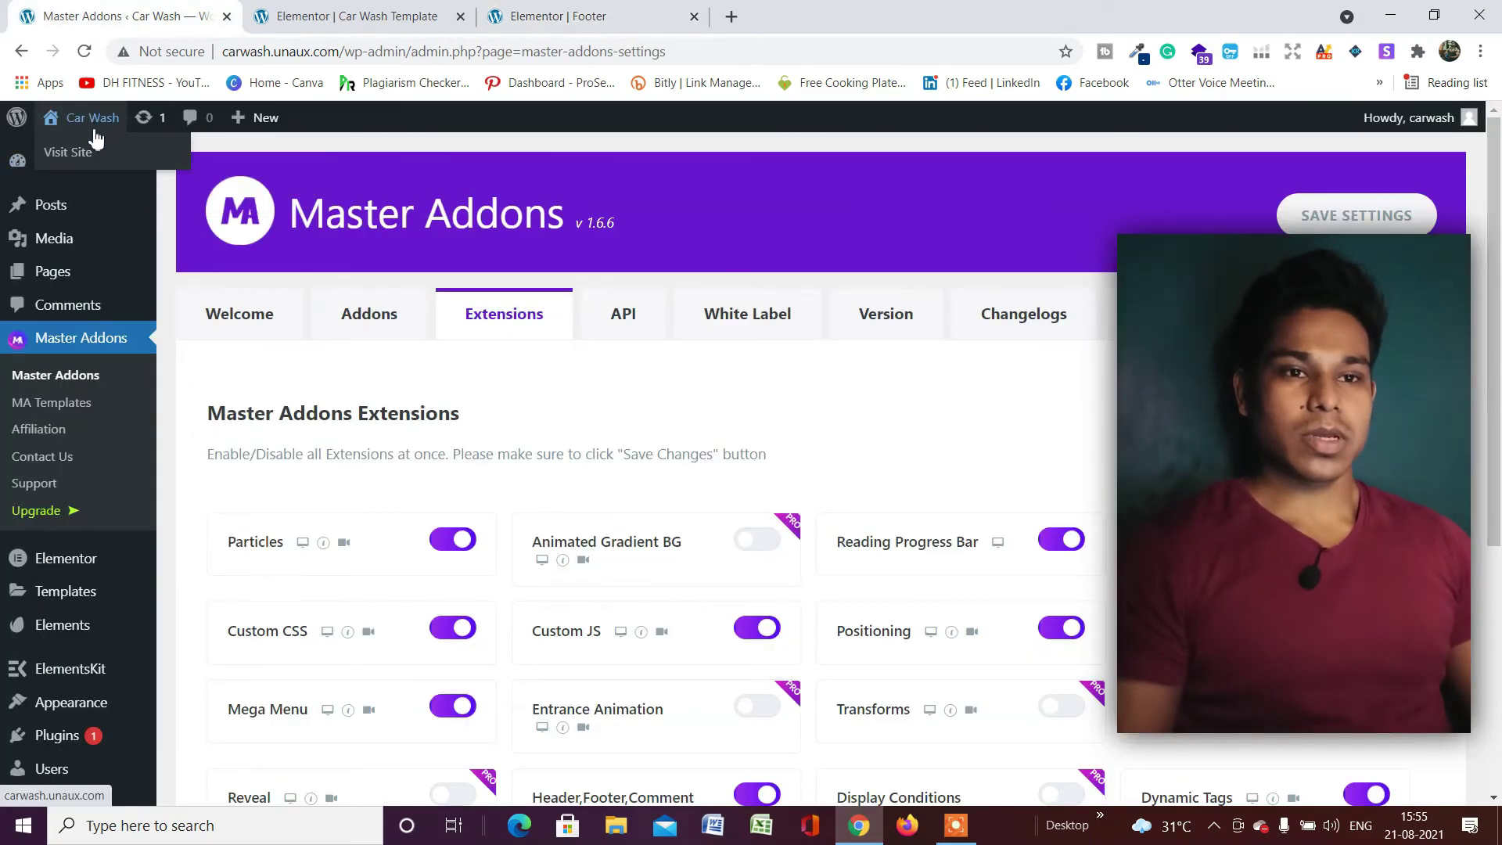
right_click(81, 156)
left_click(118, 164)
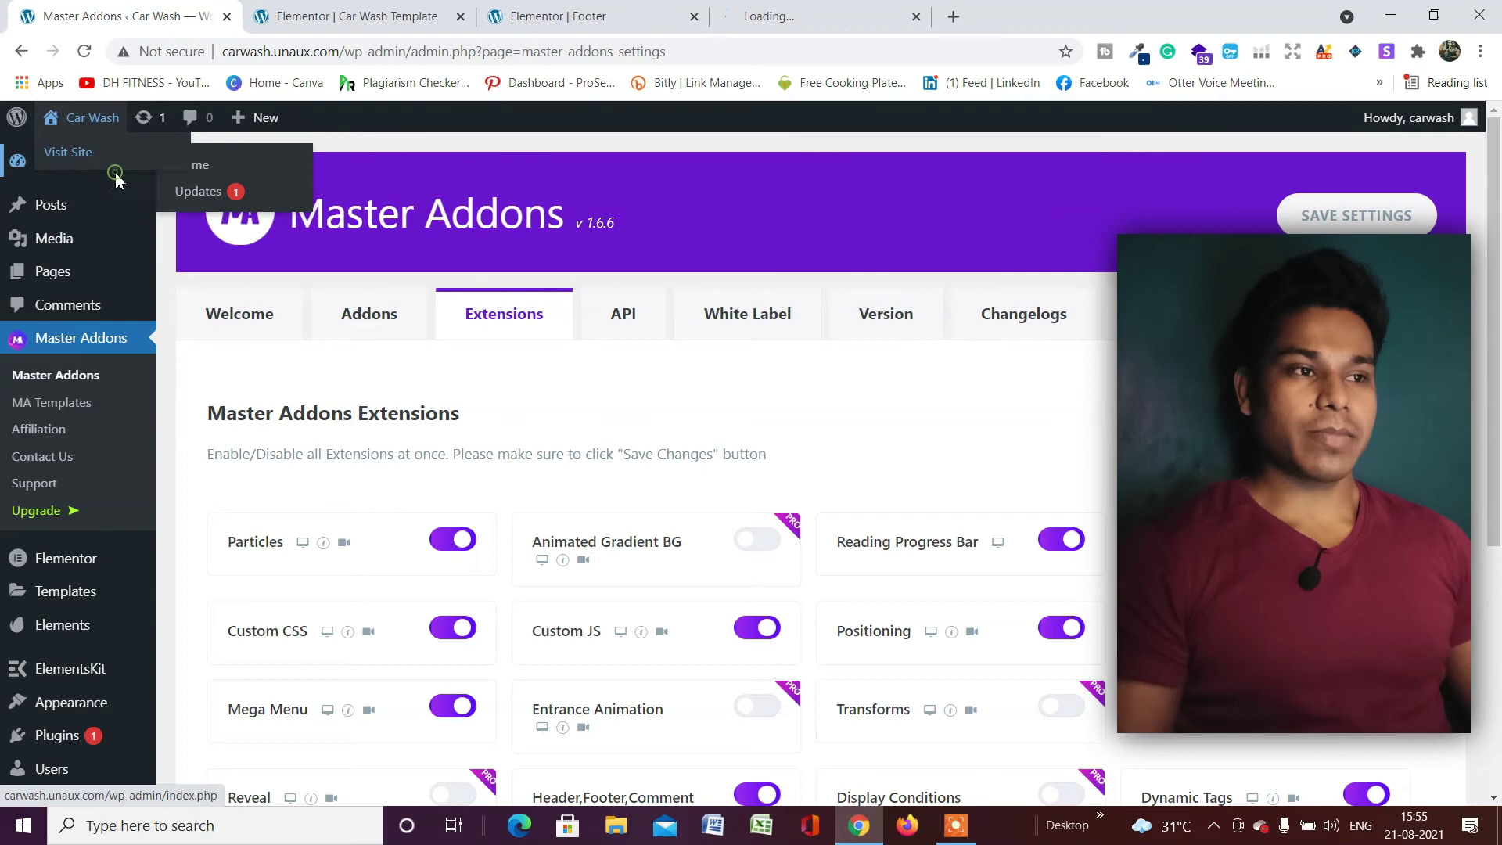
left_click(772, 23)
Scroll through the live Car Wash homepage to review the saved footer changes
scroll(725, 357, "down", 18)
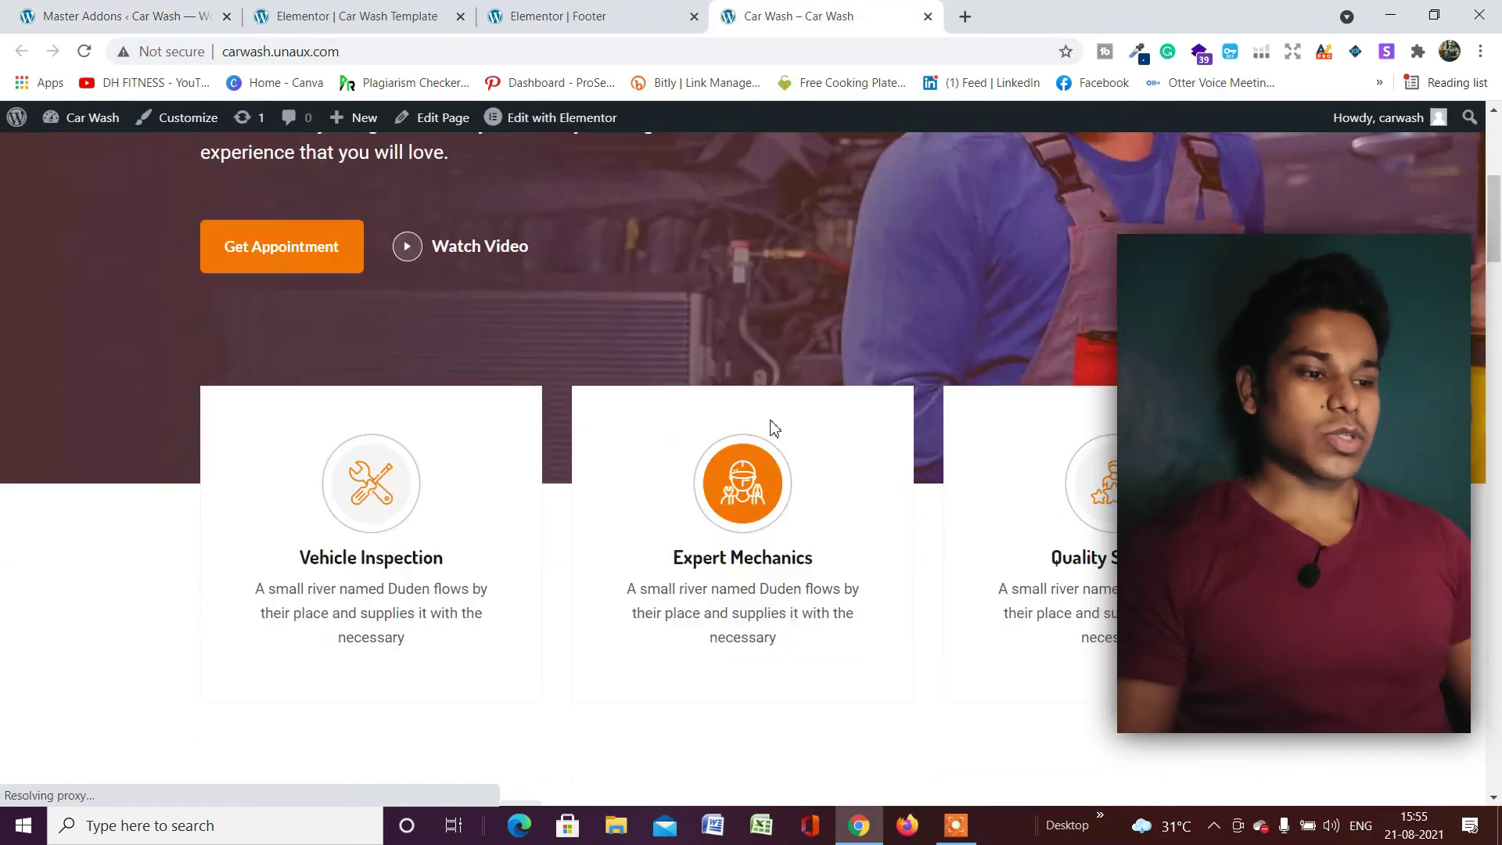
scroll(801, 505, "down", 5)
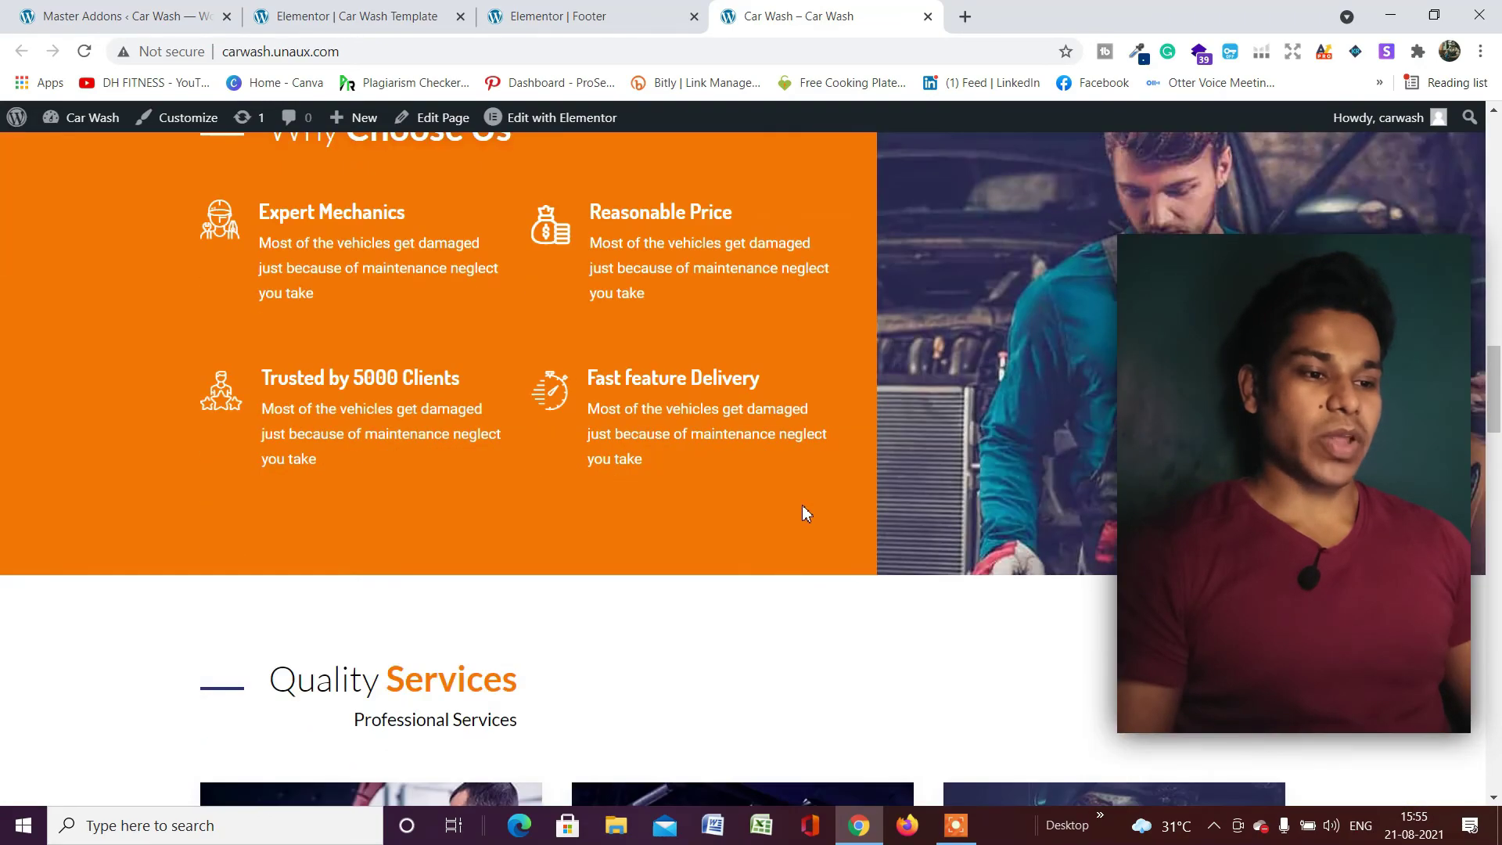
scroll(810, 498, "down", 6)
scroll(752, 512, "up", 5)
scroll(728, 524, "up", 7)
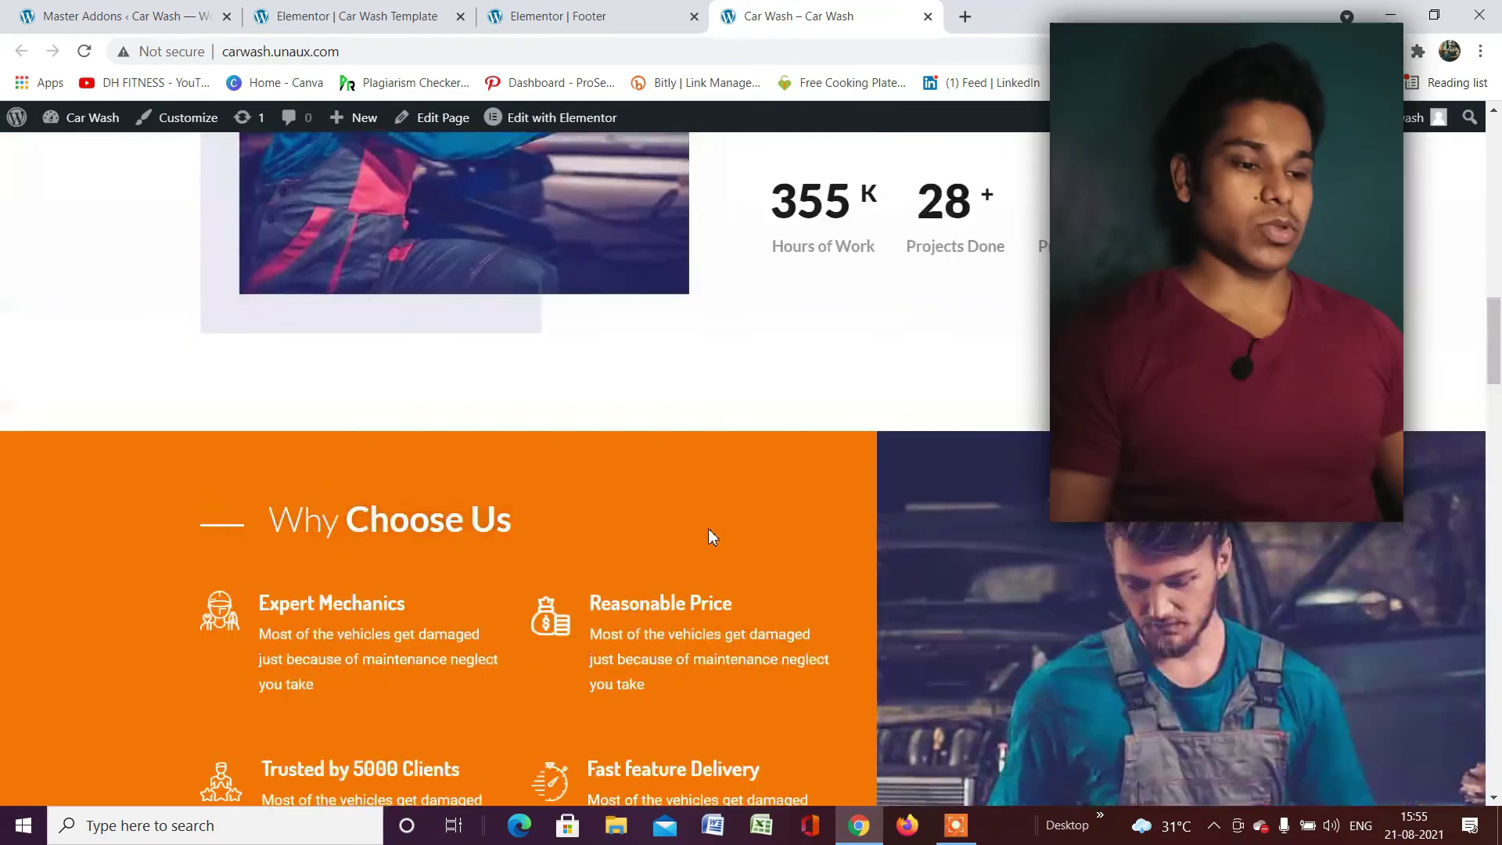
scroll(618, 673, "down", 17)
scroll(665, 681, "up", 7)
scroll(704, 650, "up", 15)
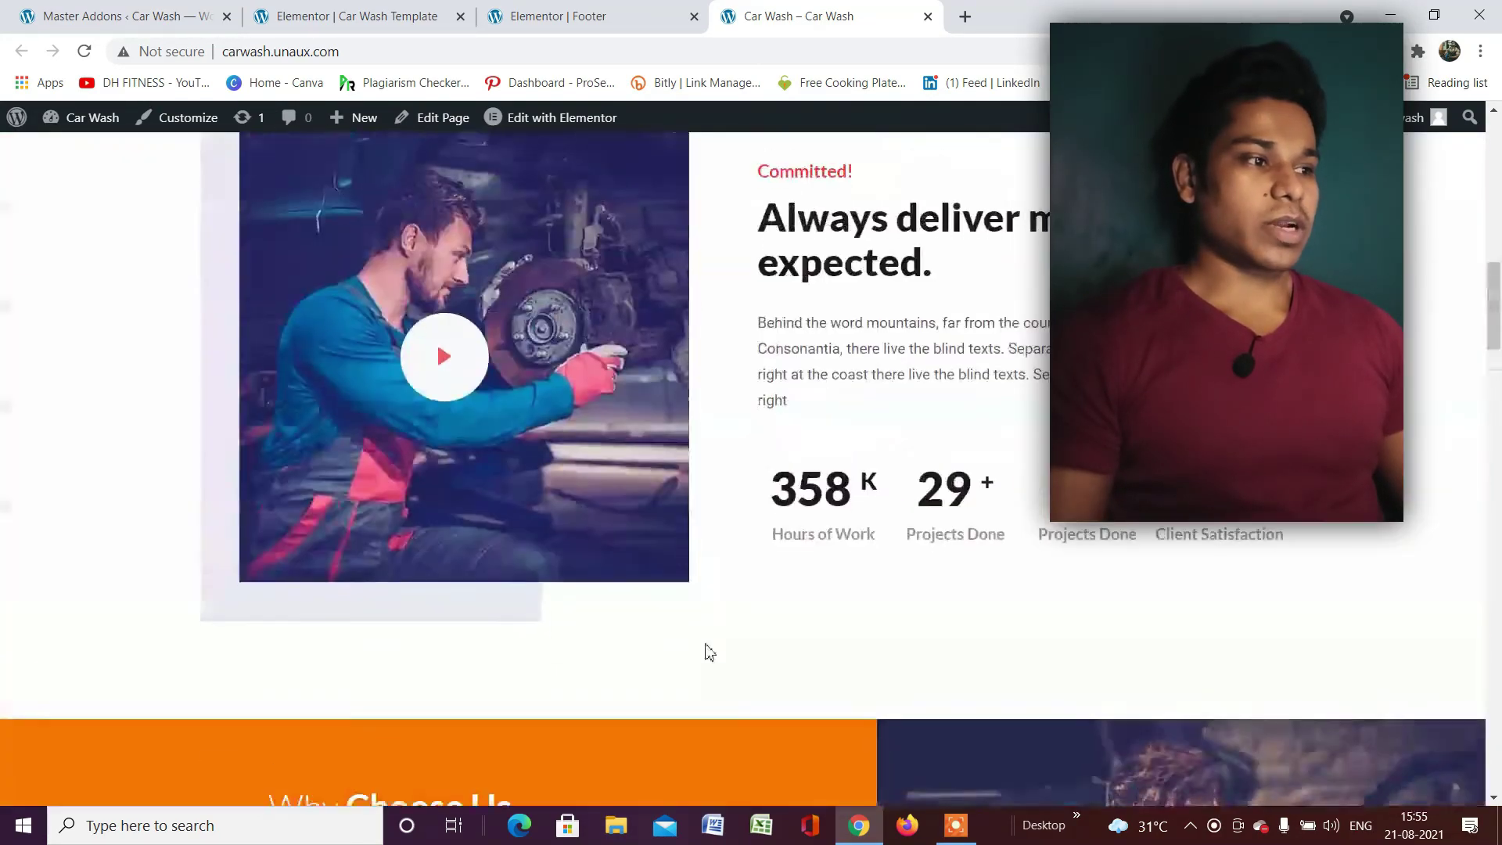
right_click(816, 586)
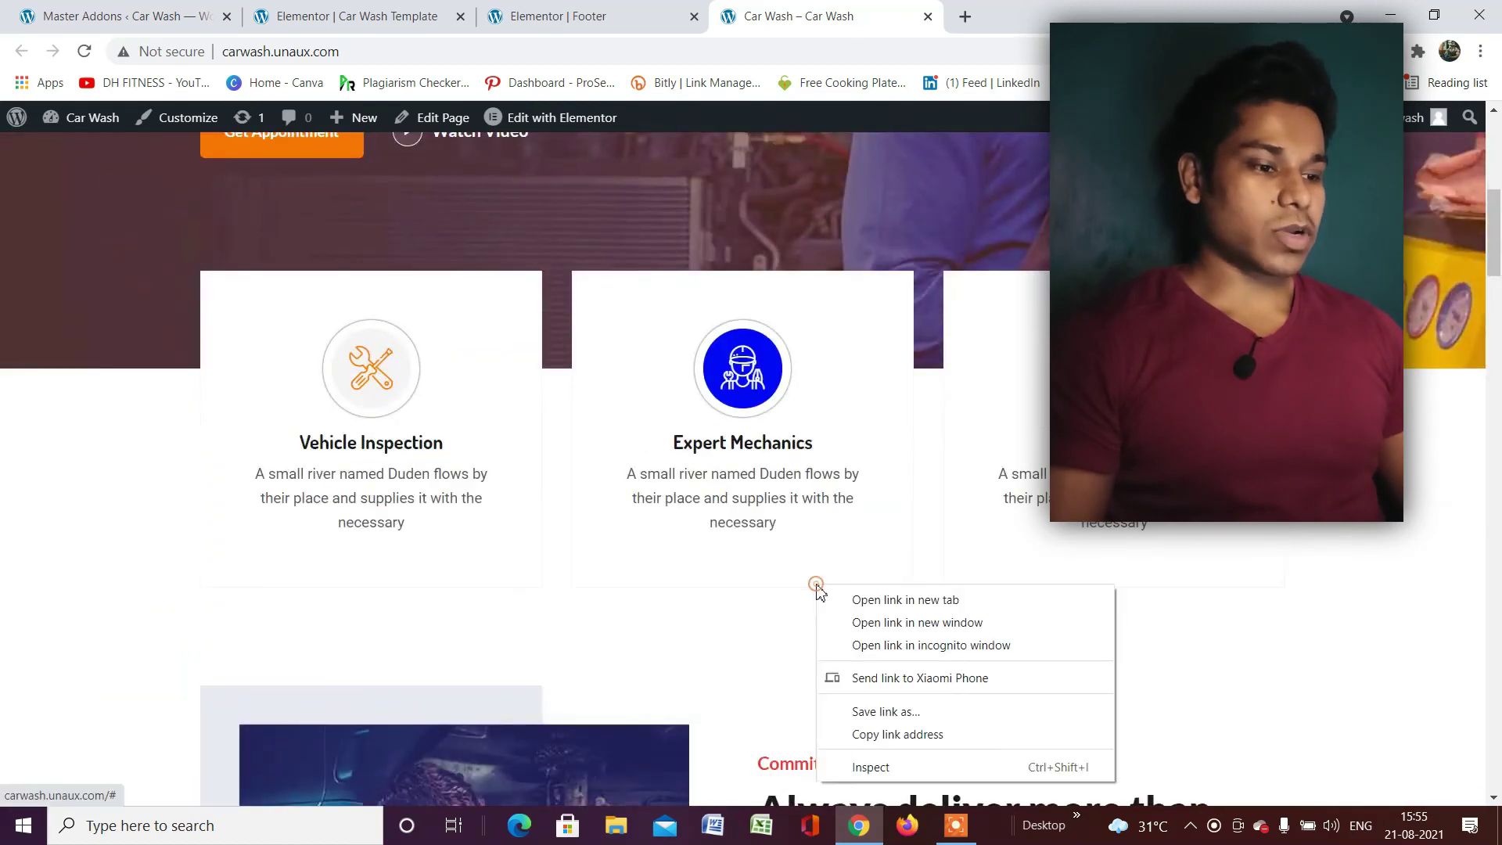
Inspect the homepage at 400 px mobile width and scroll to confirm the red icon bar stays pinned
left_click(874, 768)
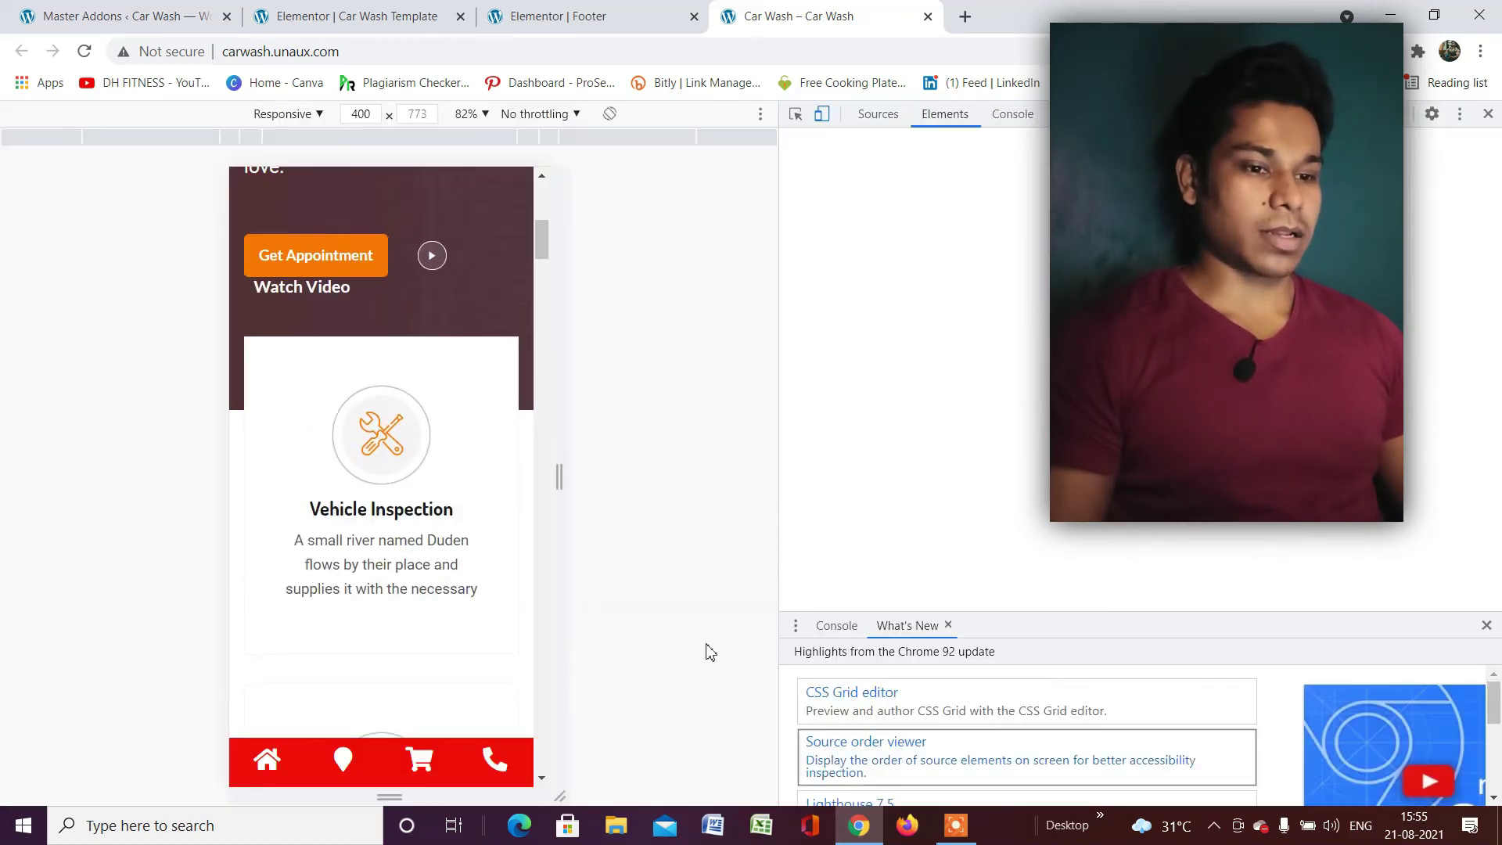
scroll(438, 508, "down", 10)
scroll(478, 631, "down", 2)
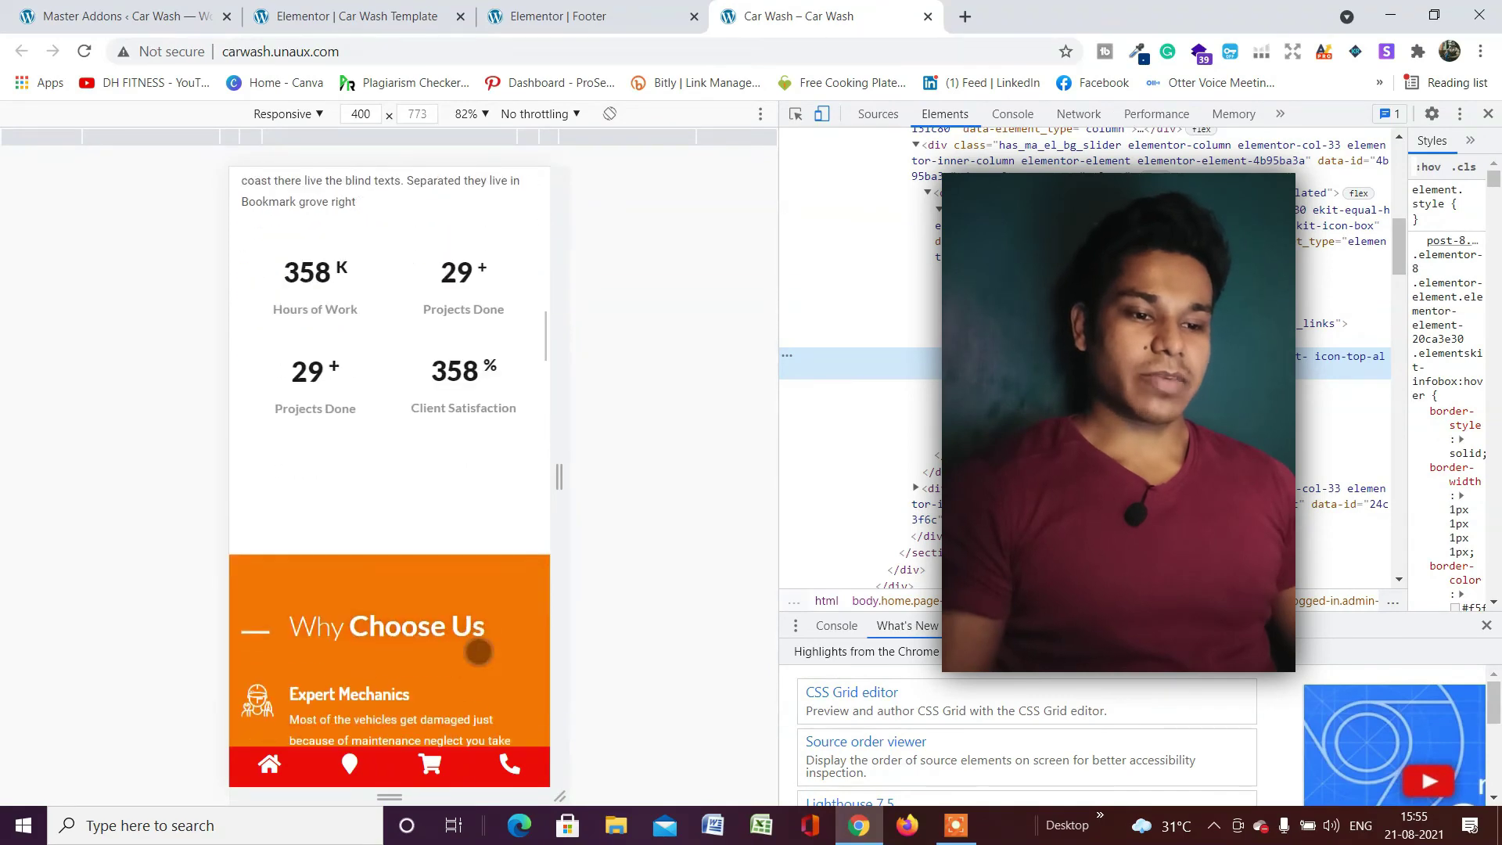
scroll(476, 647, "up", 1)
scroll(478, 649, "down", 6)
scroll(481, 656, "up", 8)
scroll(484, 657, "up", 10)
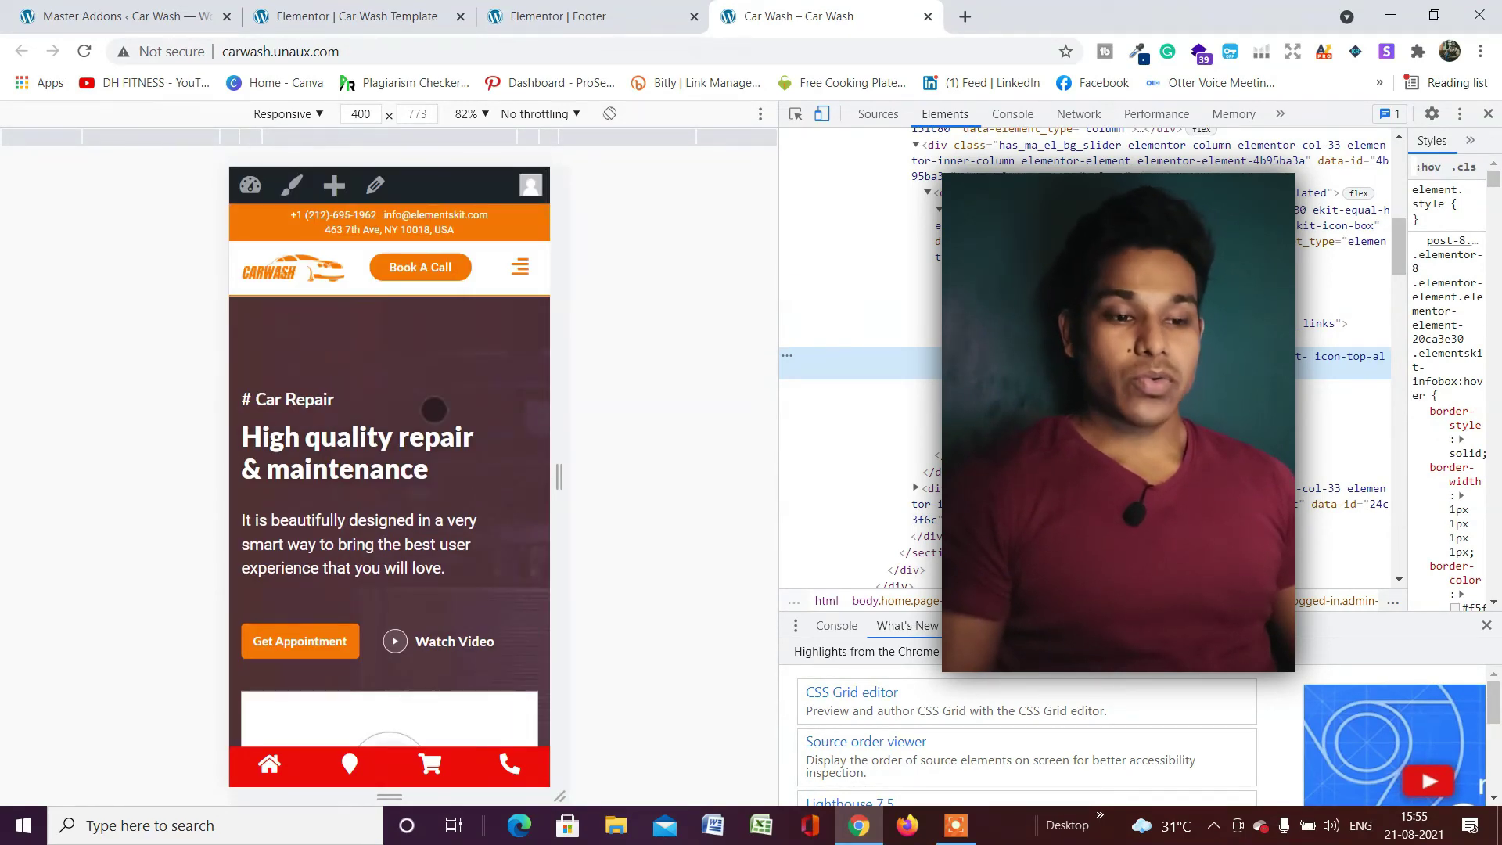
scroll(435, 423, "down", 10)
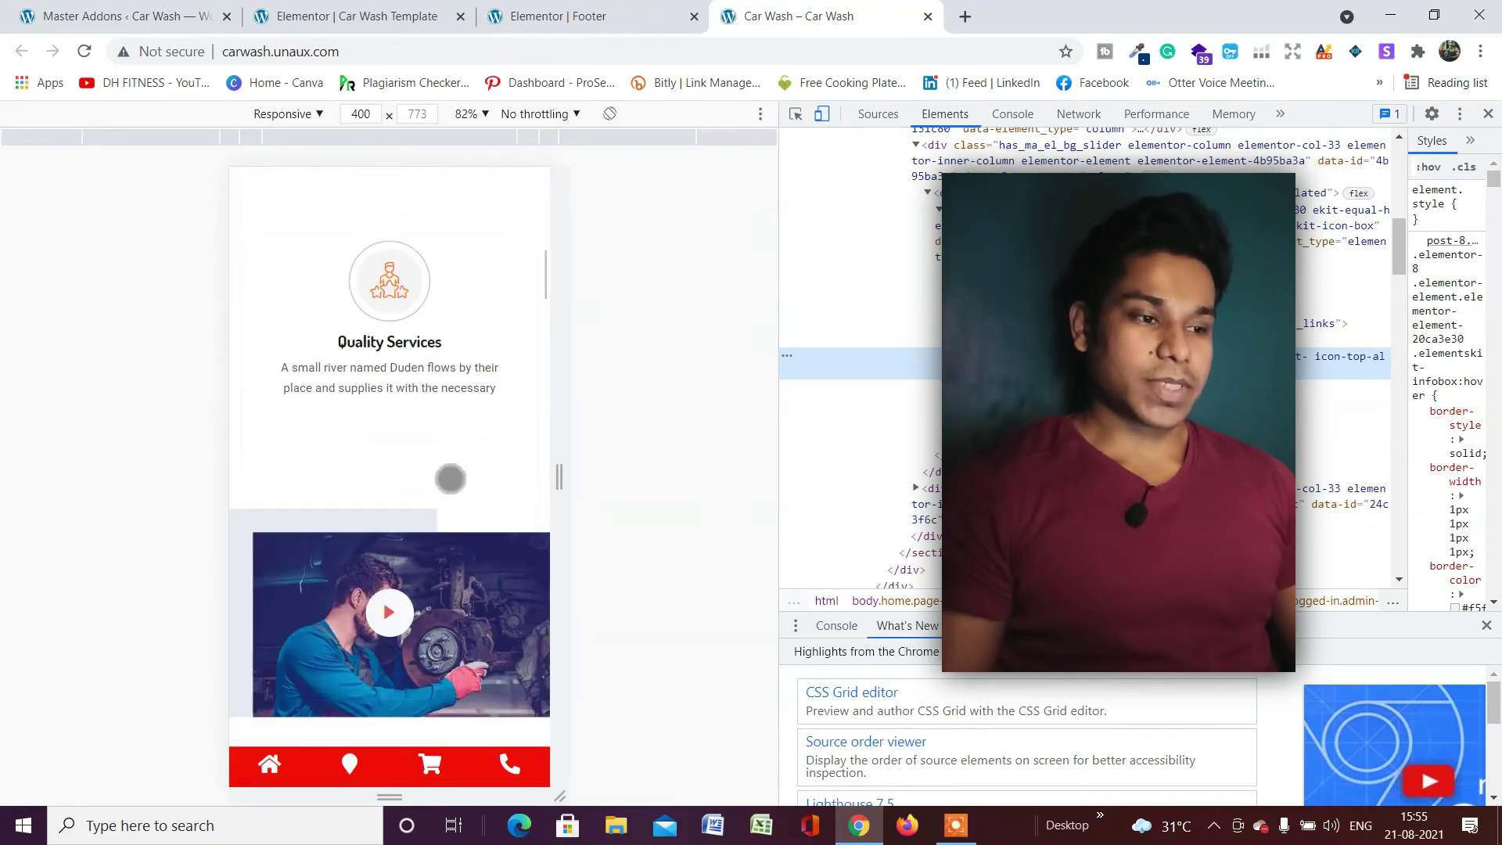
scroll(452, 481, "down", 10)
scroll(395, 553, "up", 4)
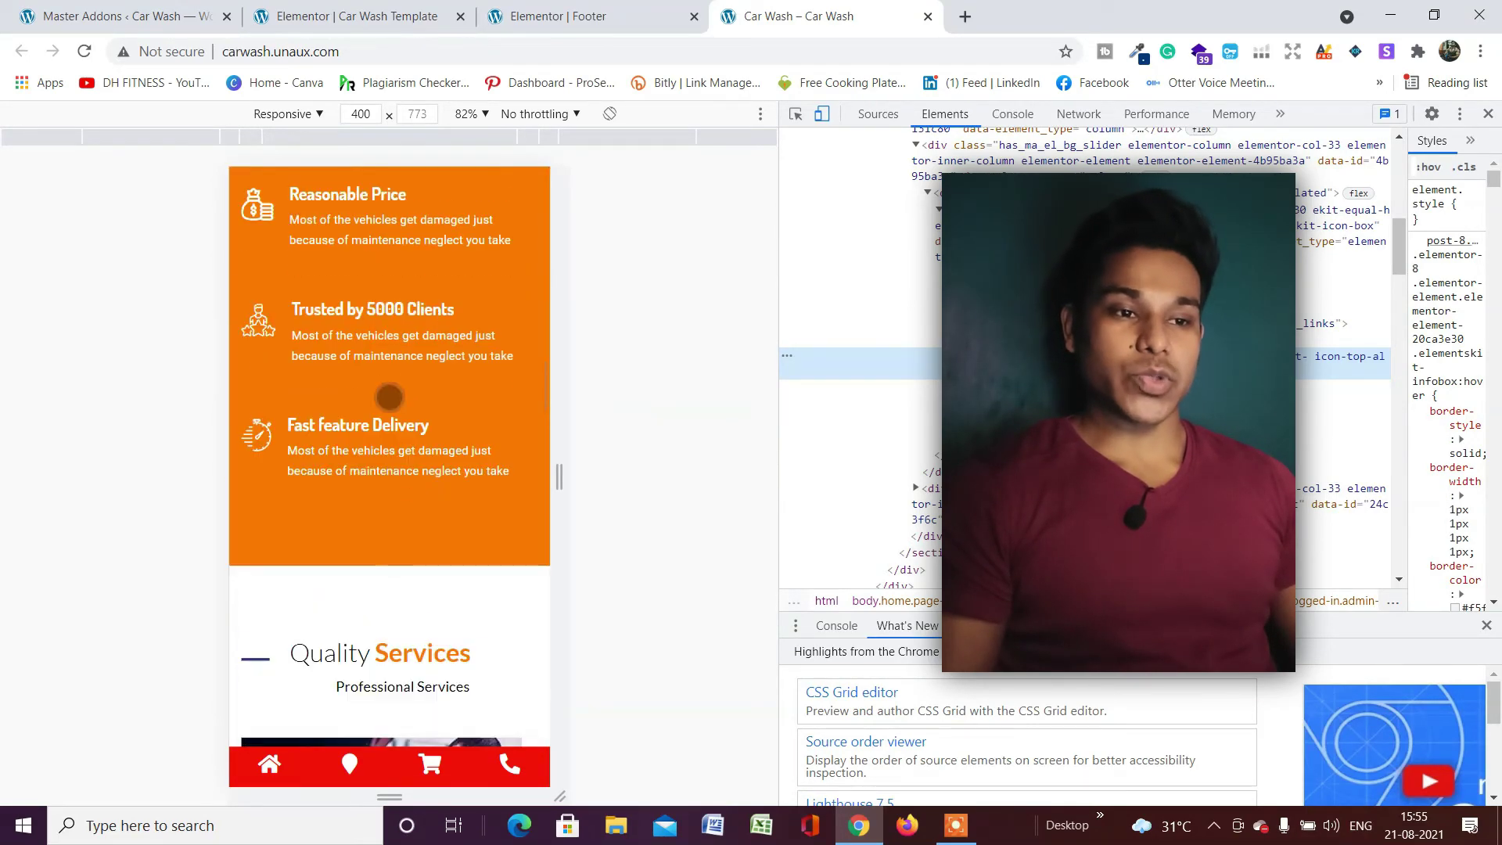
scroll(392, 486, "down", 3)
scroll(423, 412, "down", 2)
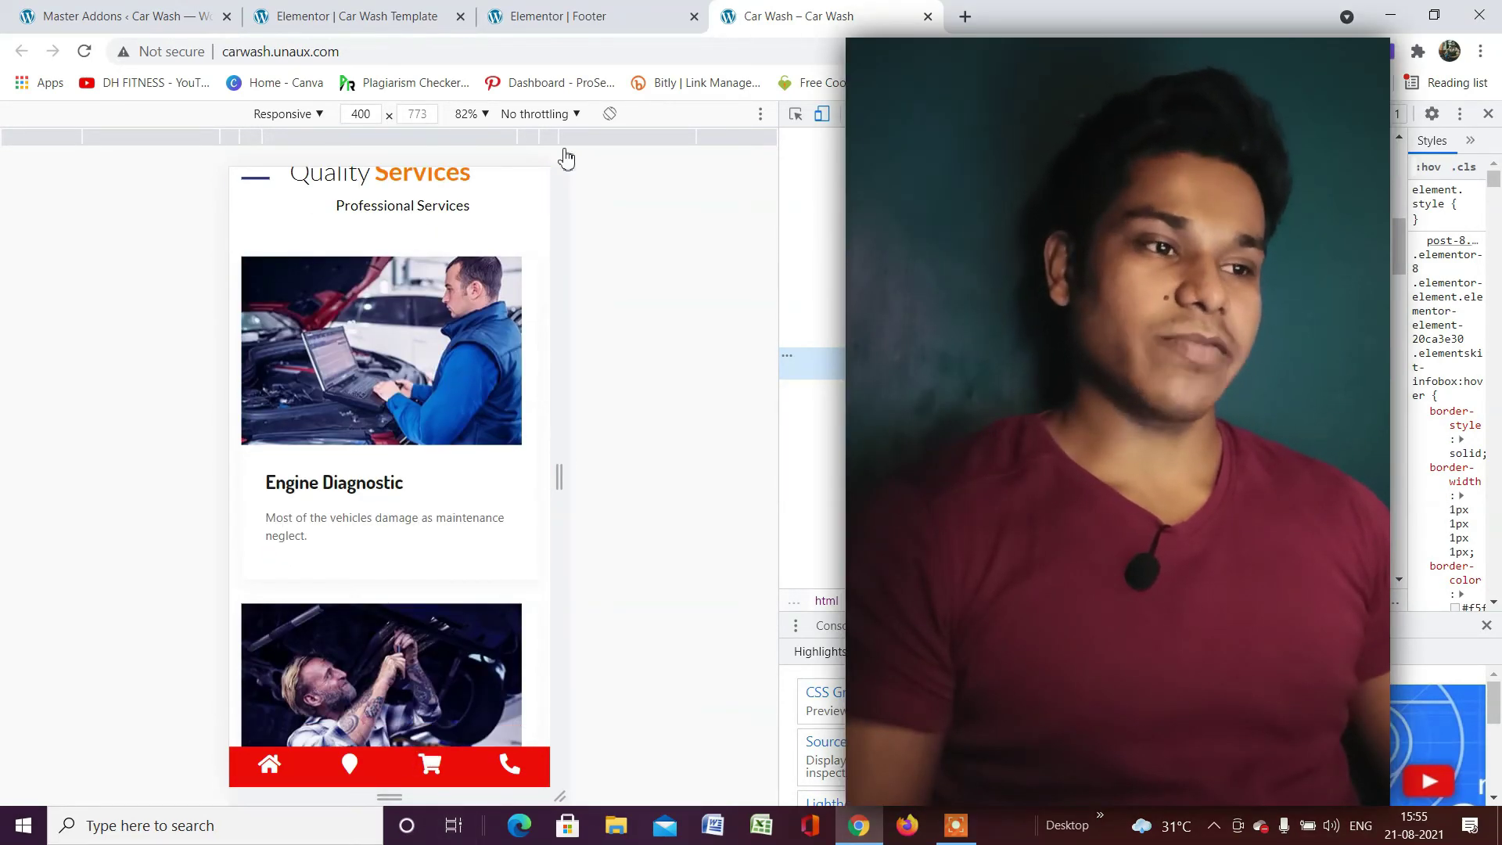
Close DevTools and scroll the desktop homepage to the Clients Love testimonials
left_click(1485, 114)
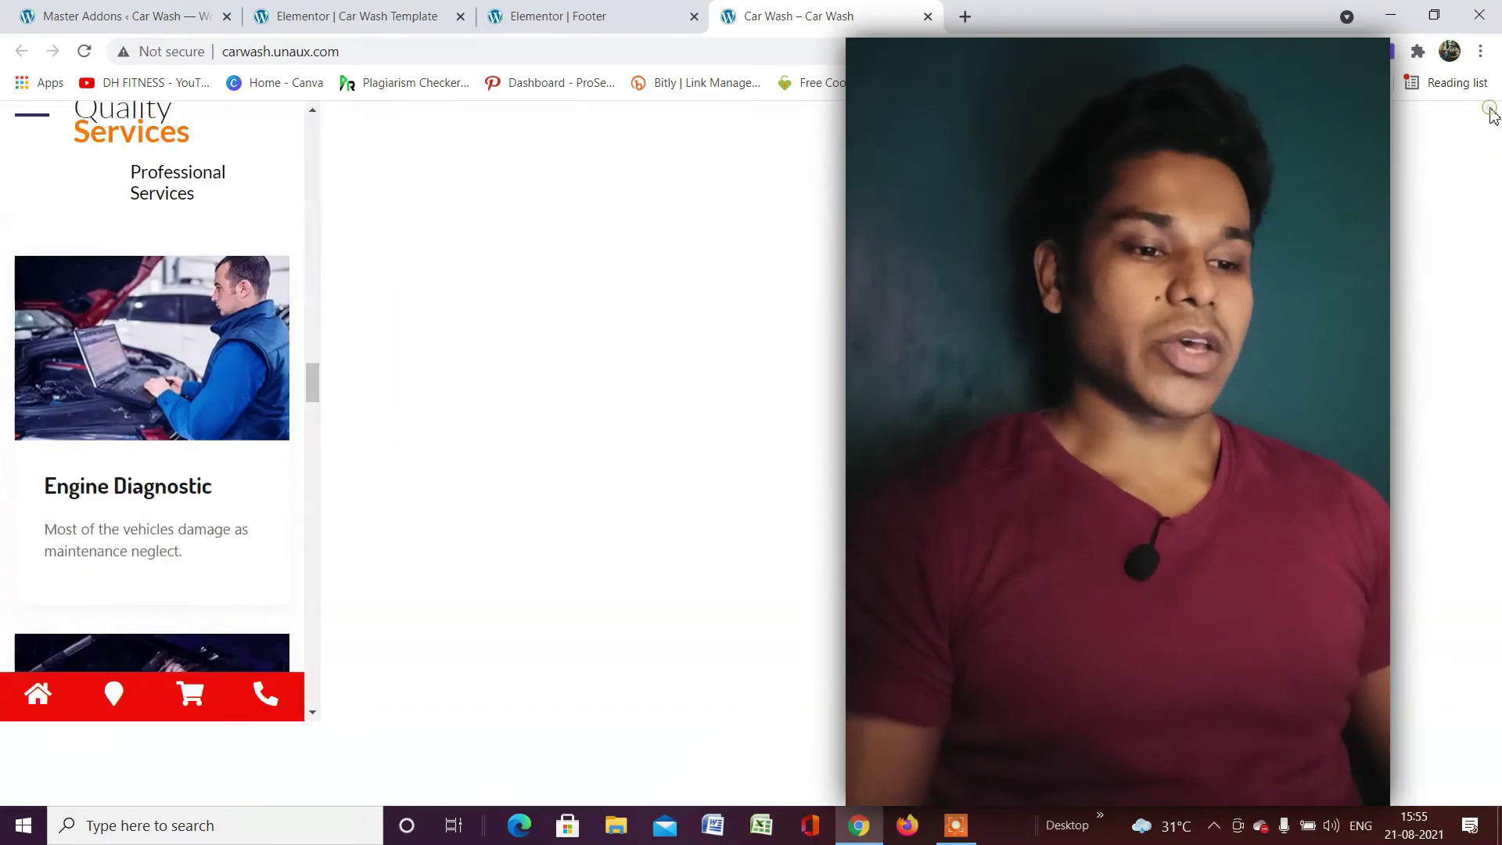
scroll(661, 321, "down", 12)
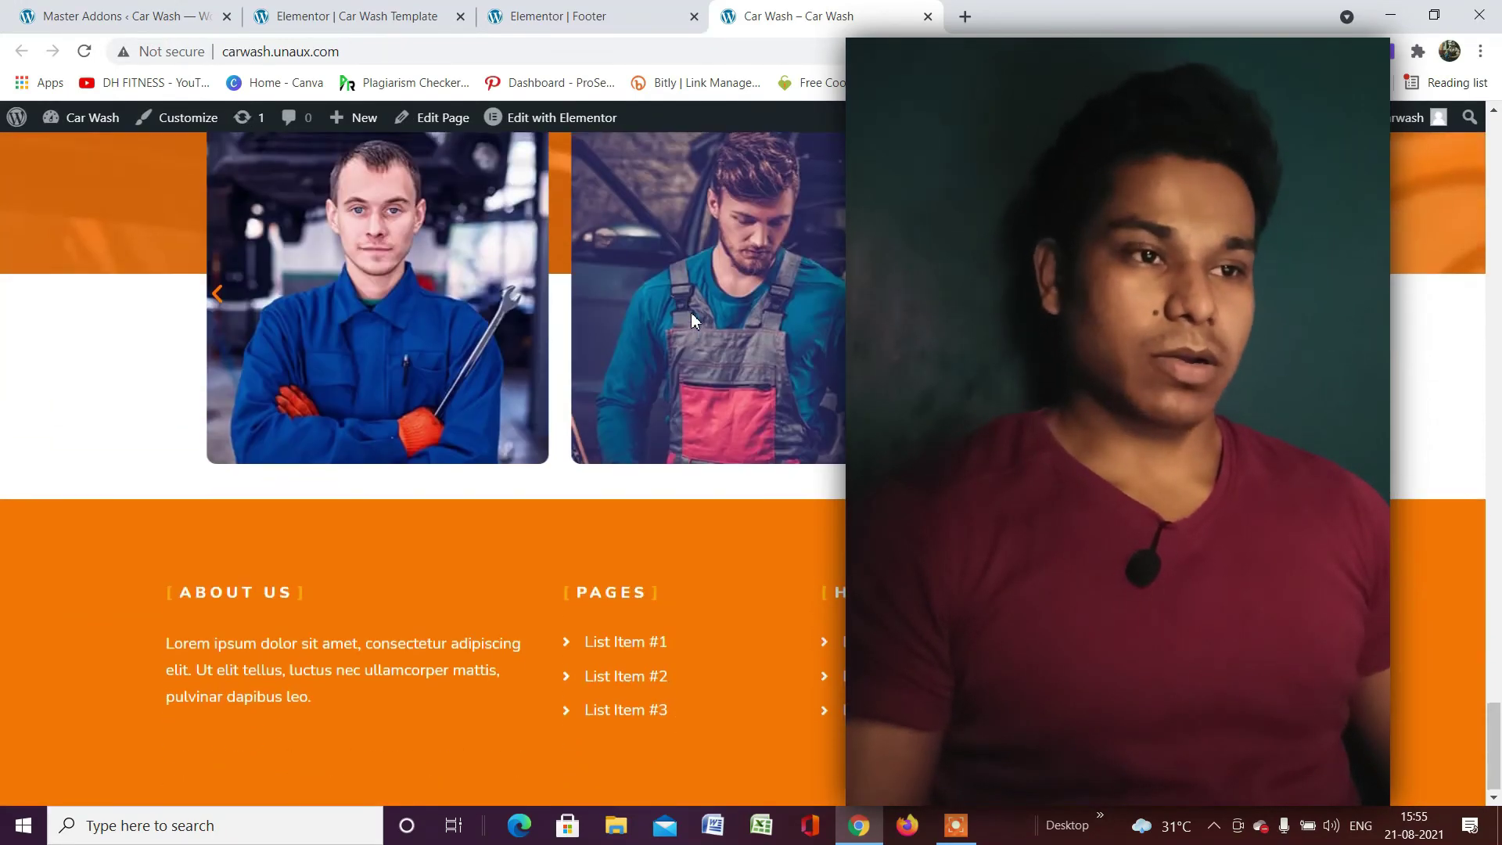
scroll(692, 313, "up", 12)
scroll(526, 345, "up", 9)
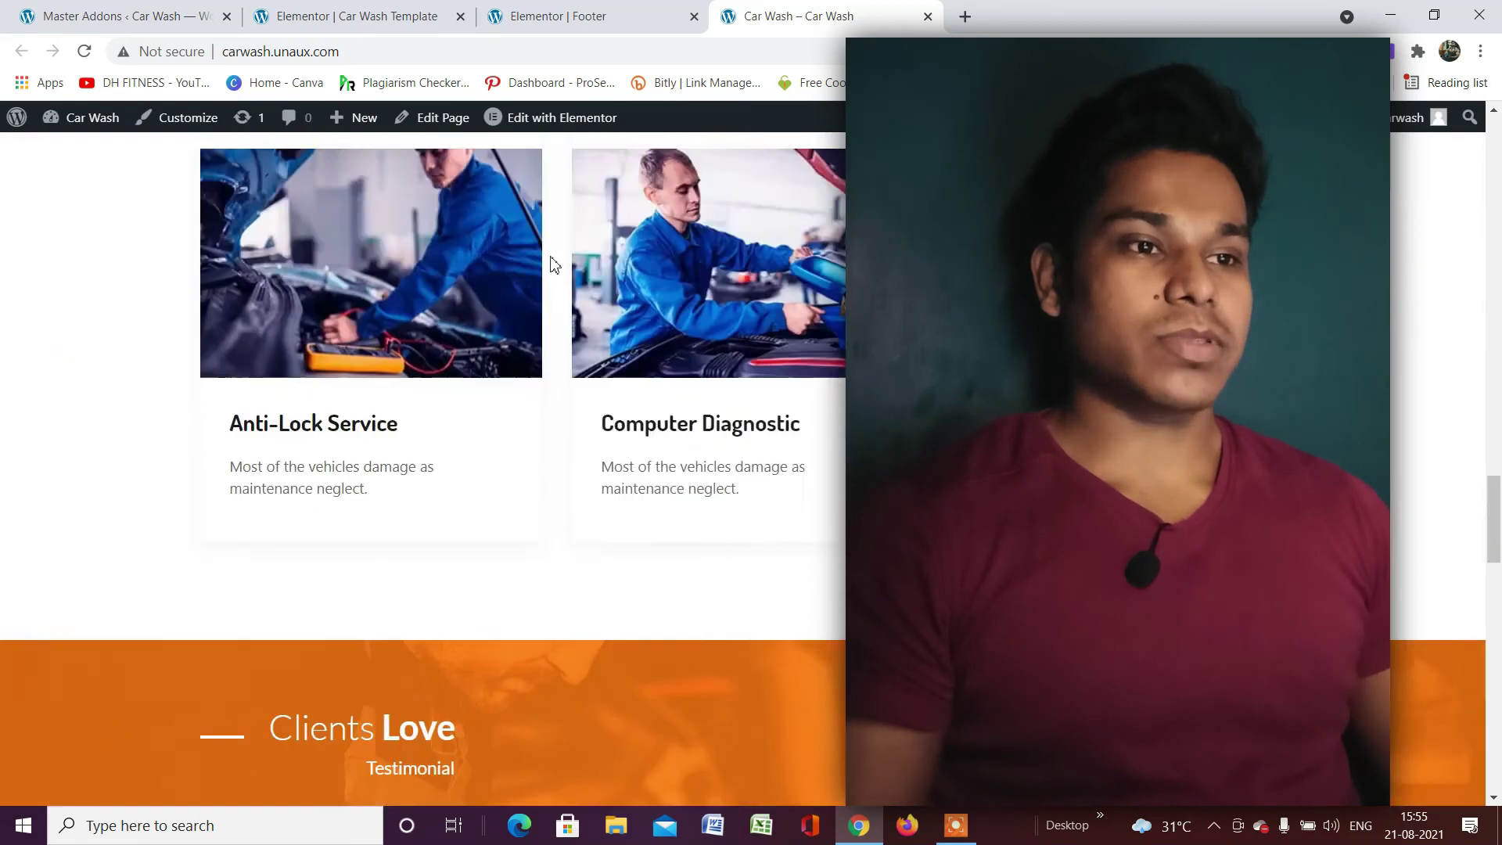
scroll(553, 262, "down", 15)
scroll(580, 471, "up", 12)
scroll(557, 320, "up", 6)
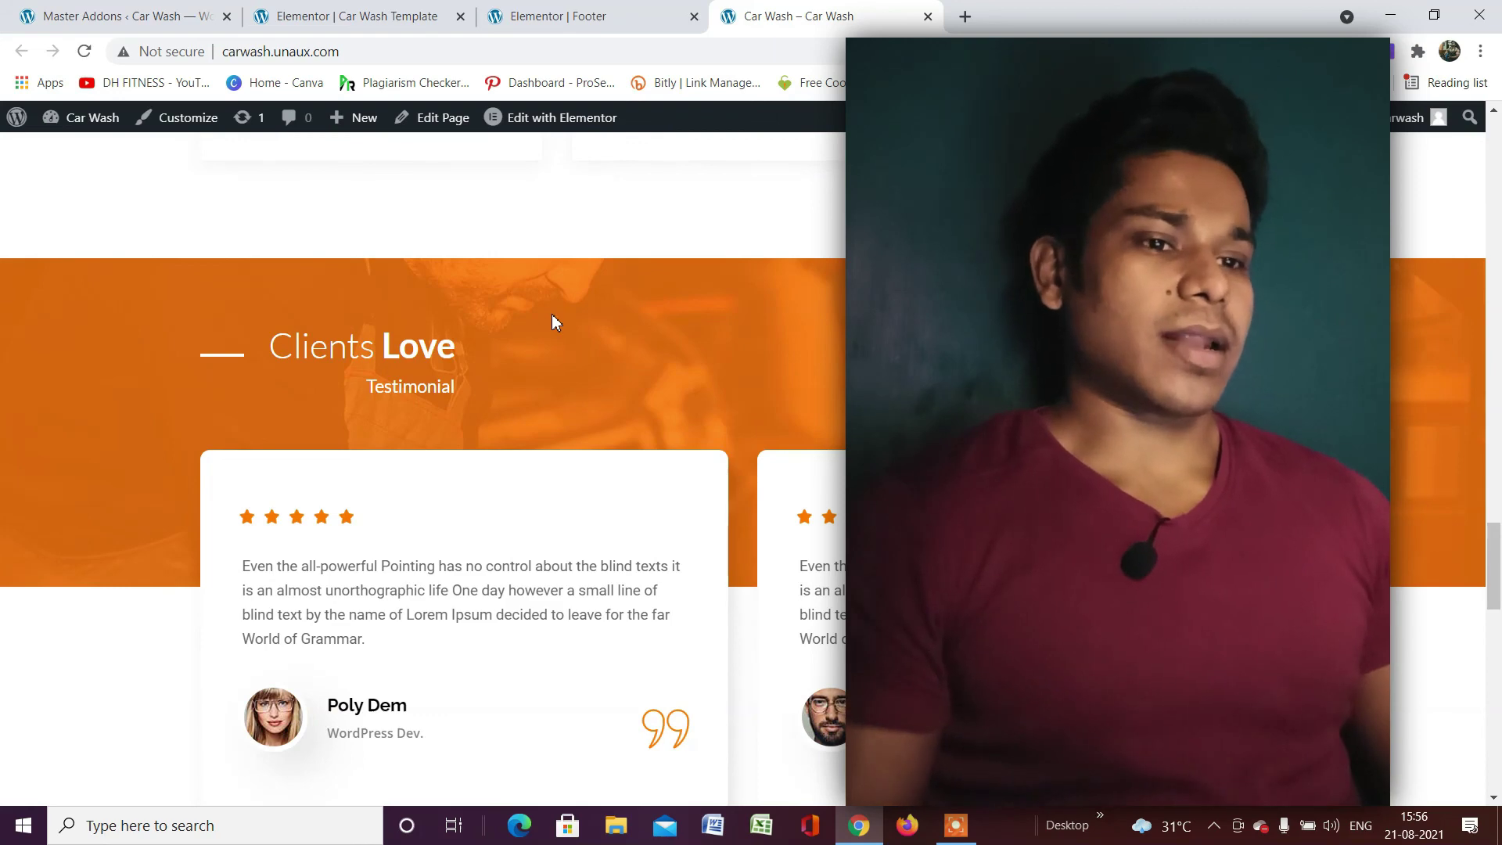
scroll(553, 322, "up", 2)
scroll(553, 322, "down", 2)
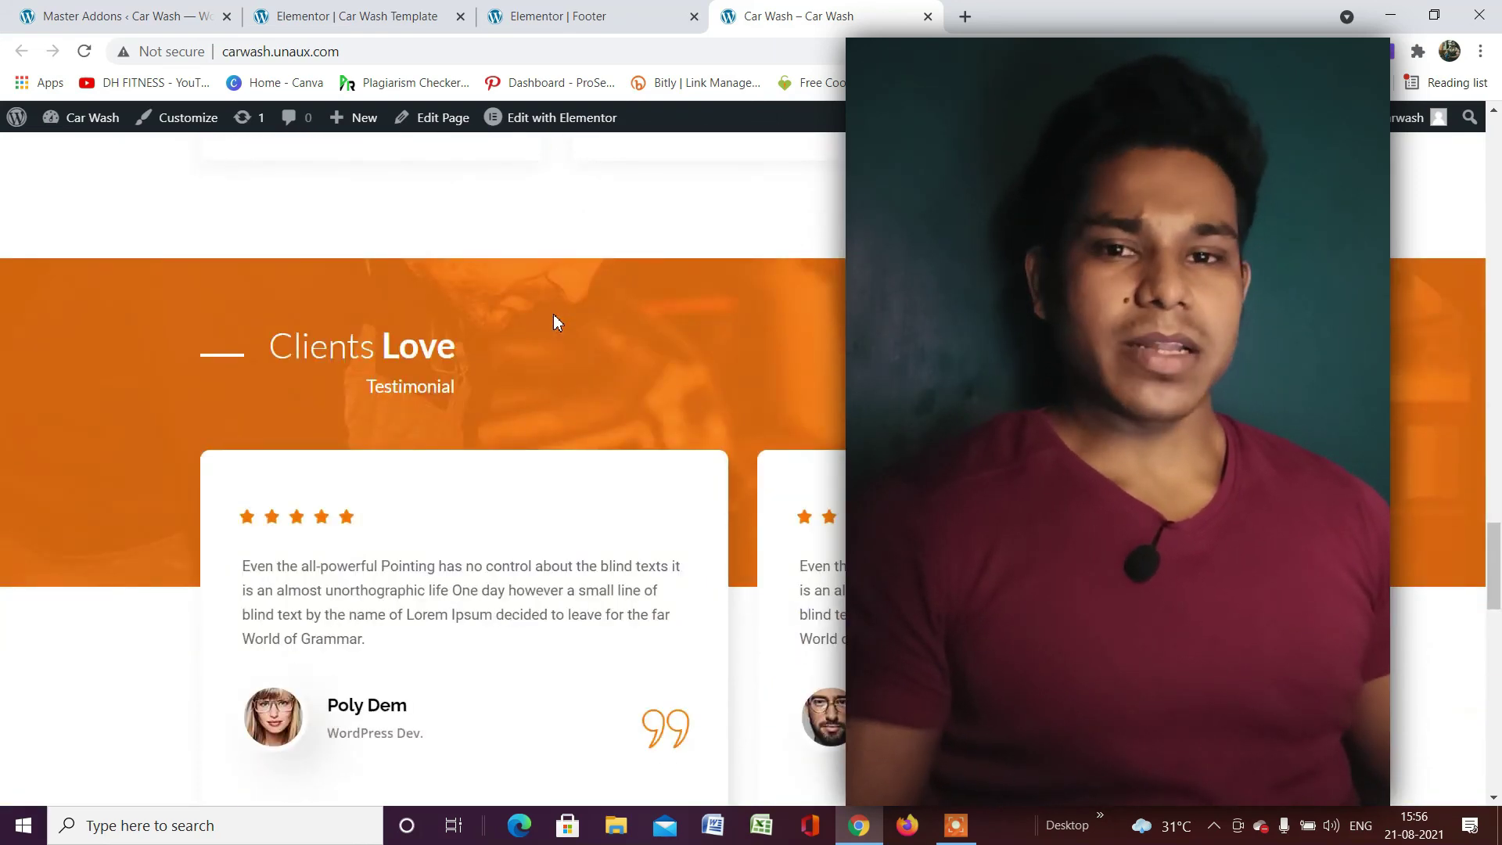